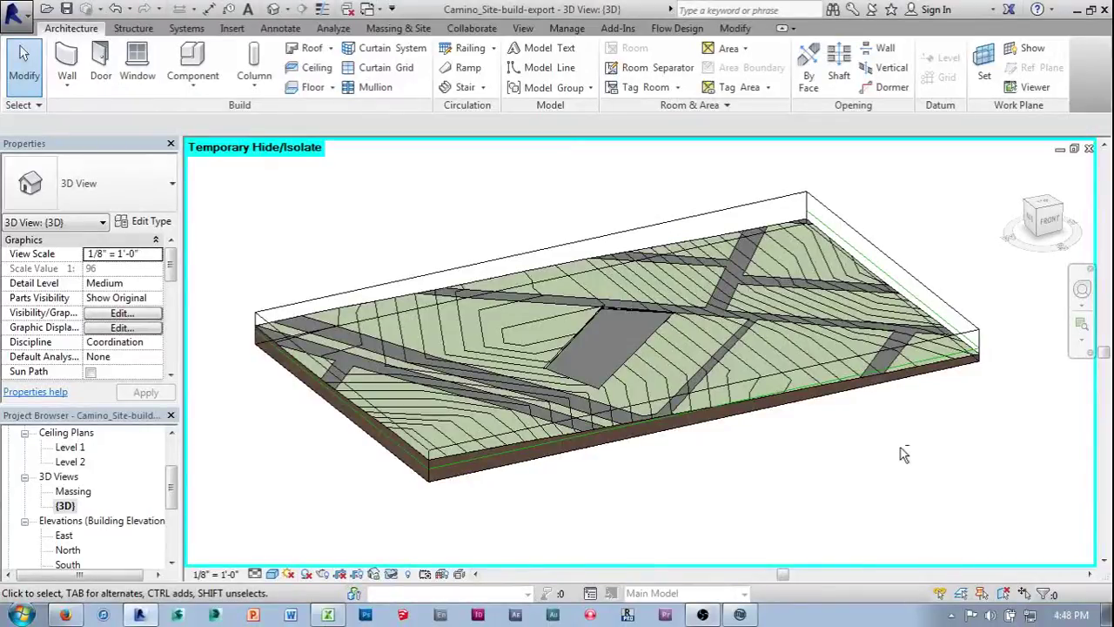
- Orbit the Camino site model around toward its right side
middle_click_drag(905, 455, 467, 471, "shift")
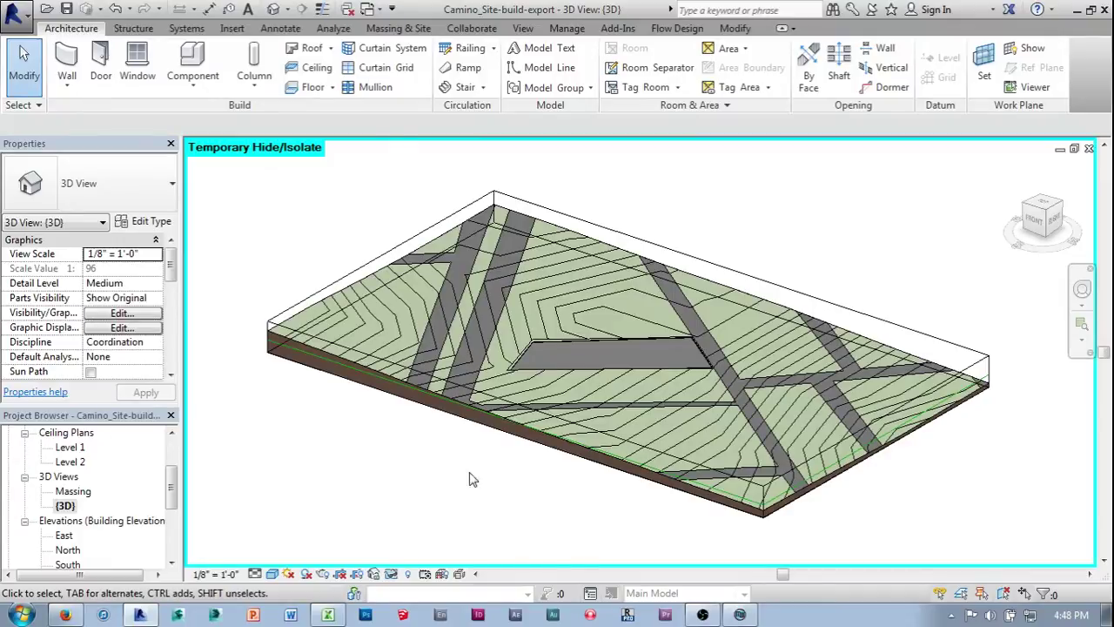
middle_click_drag(470, 480, 655, 462, "shift")
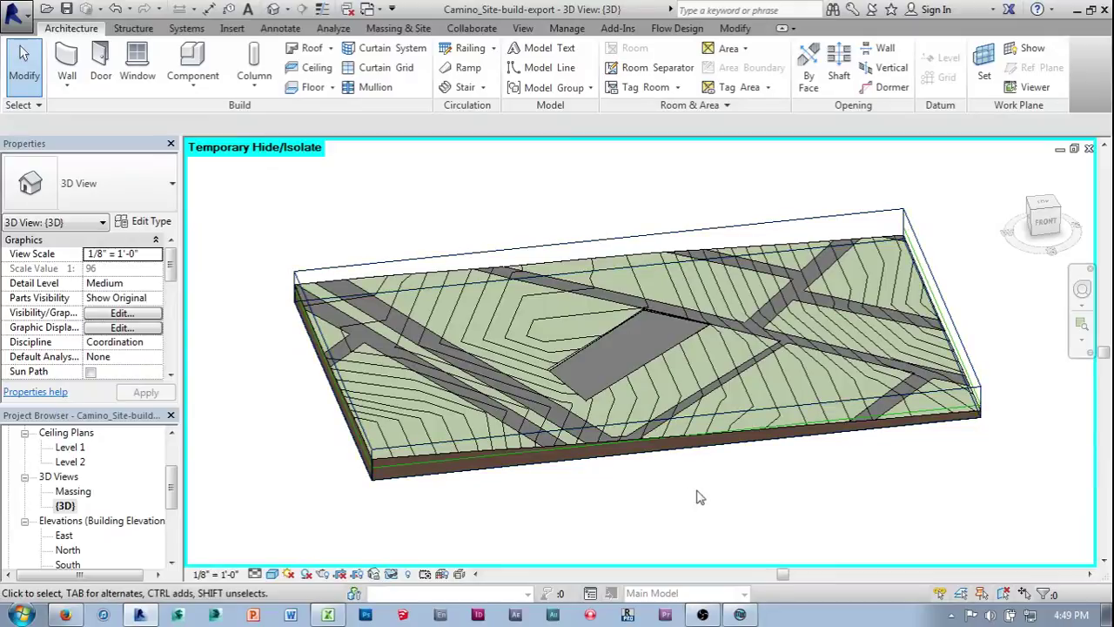
mouse_move(701, 496)
middle_mouse_down("shift")
mouse_move(703, 504)
mouse_move(713, 492)
mouse_move(642, 455)
mouse_move(722, 496)
middle_mouse_up("shift")
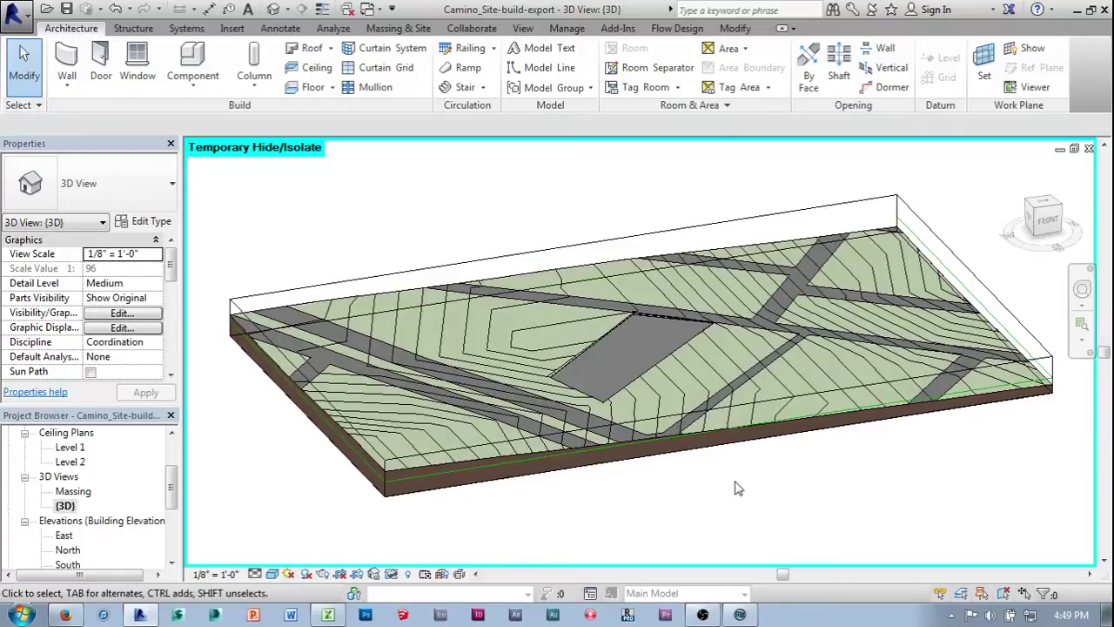
middle_click_drag(798, 499, 853, 467, "shift")
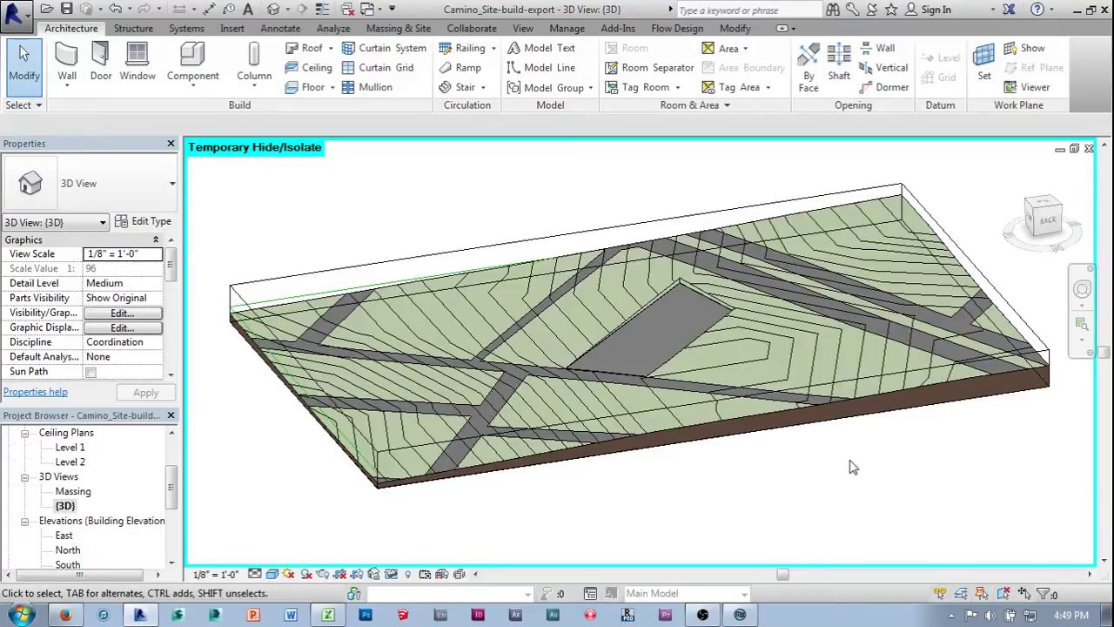
middle_click_drag(853, 467, 885, 452)
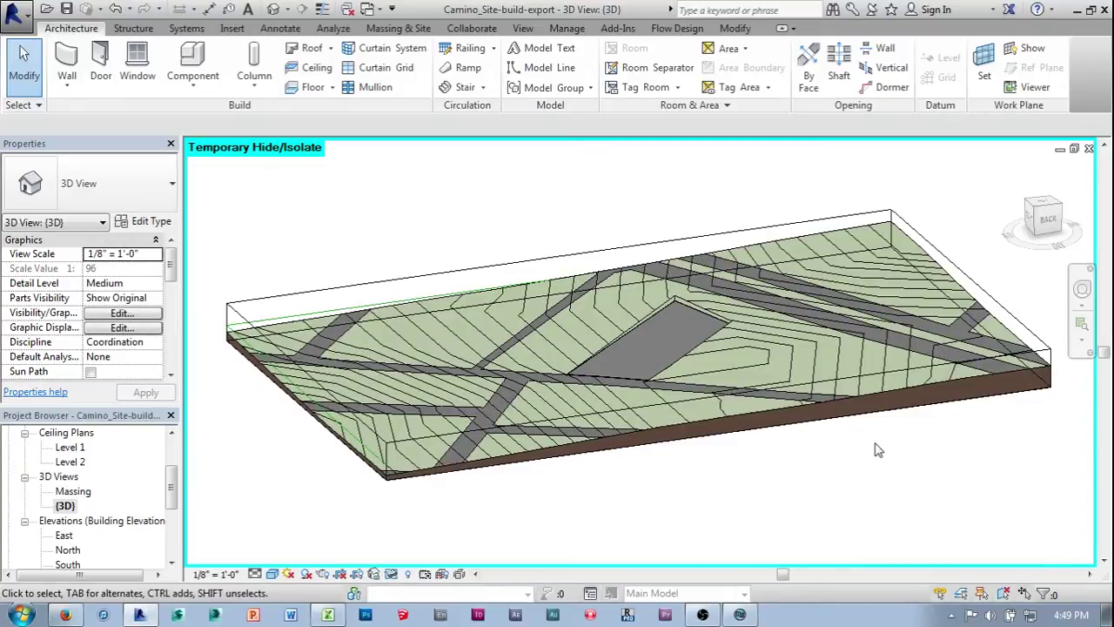
mouse_move(896, 474)
middle_mouse_down()
mouse_move(910, 470)
mouse_move(899, 486)
middle_mouse_up()
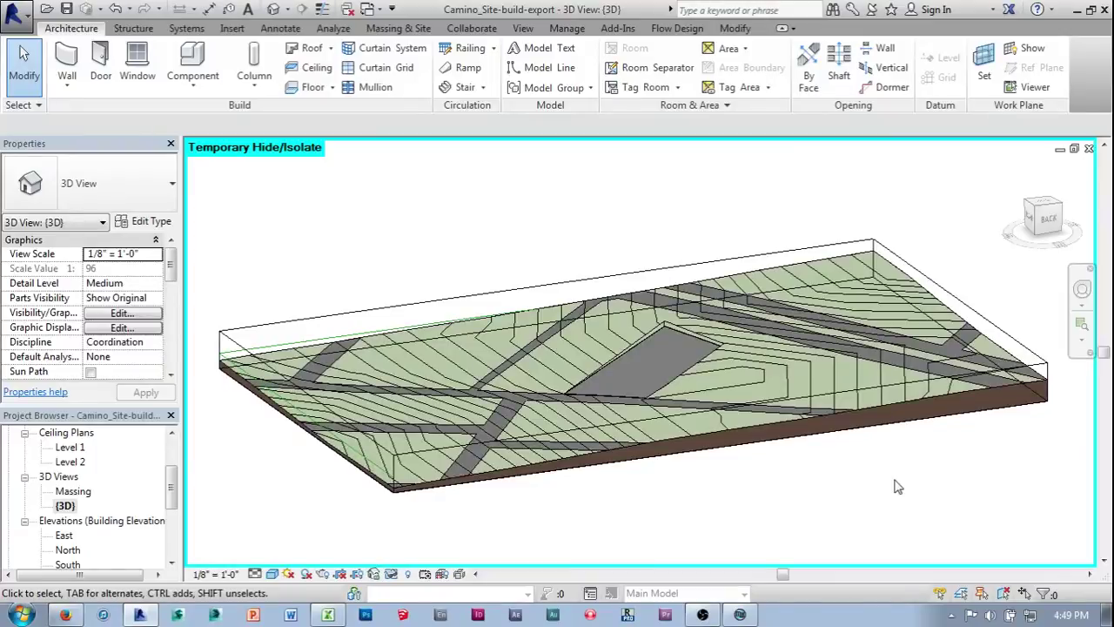
mouse_move(894, 490)
middle_mouse_down()
mouse_move(911, 502)
mouse_move(905, 491)
middle_mouse_up()
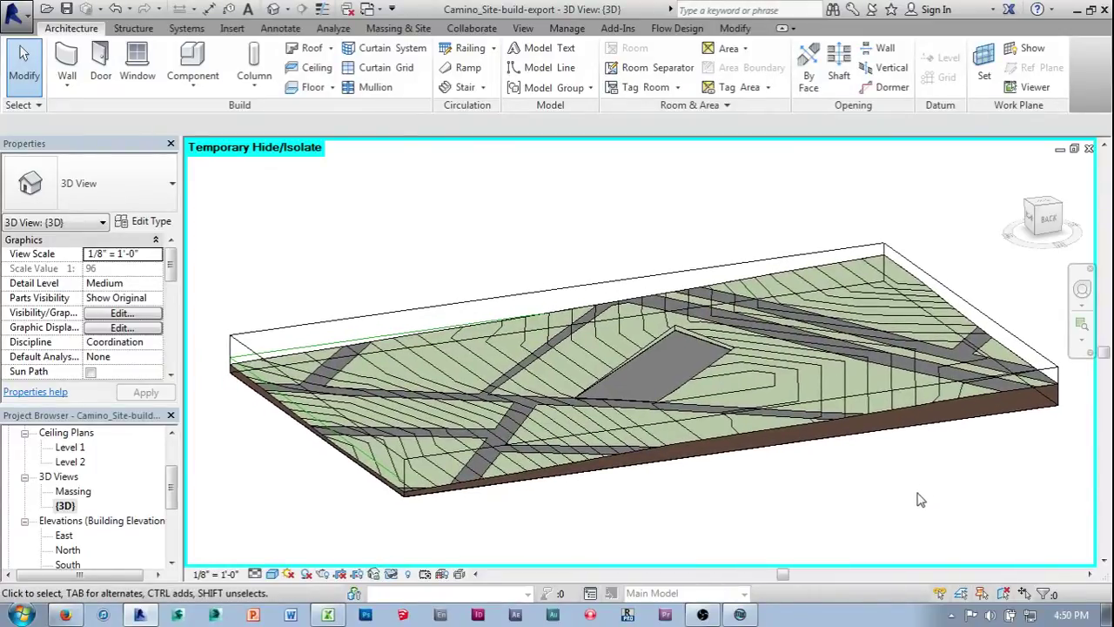
- Reset Temporary Hide/Isolate to restore all hidden building masses, viewing the site from above
left_click(392, 575)
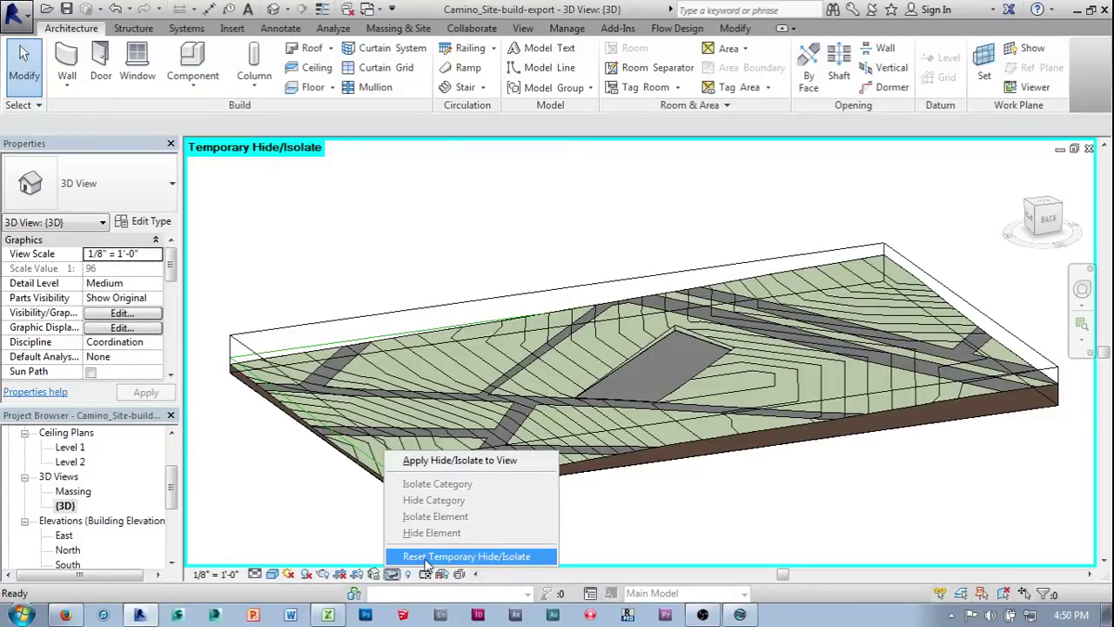
left_click(427, 557)
left_click(662, 376)
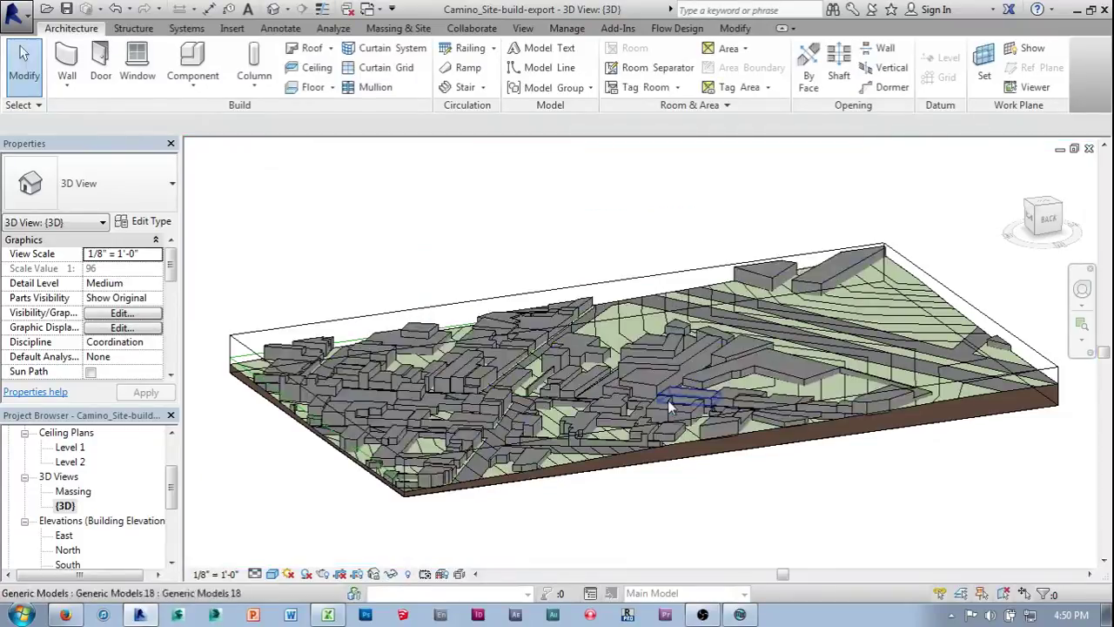
middle_click_drag(823, 493, 841, 228, "shift")
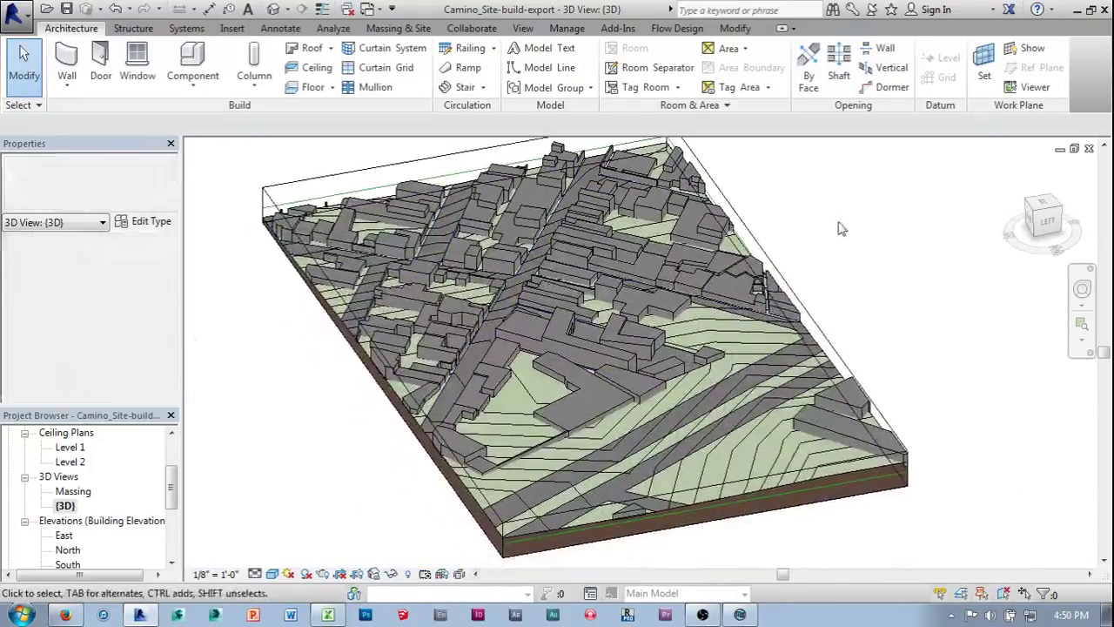
scroll(841, 228, "up", 5)
middle_click_drag(626, 348, 513, 365, "shift")
- Select several building masses in turn, including a box-shaped one and the large one near the top
left_click(518, 382)
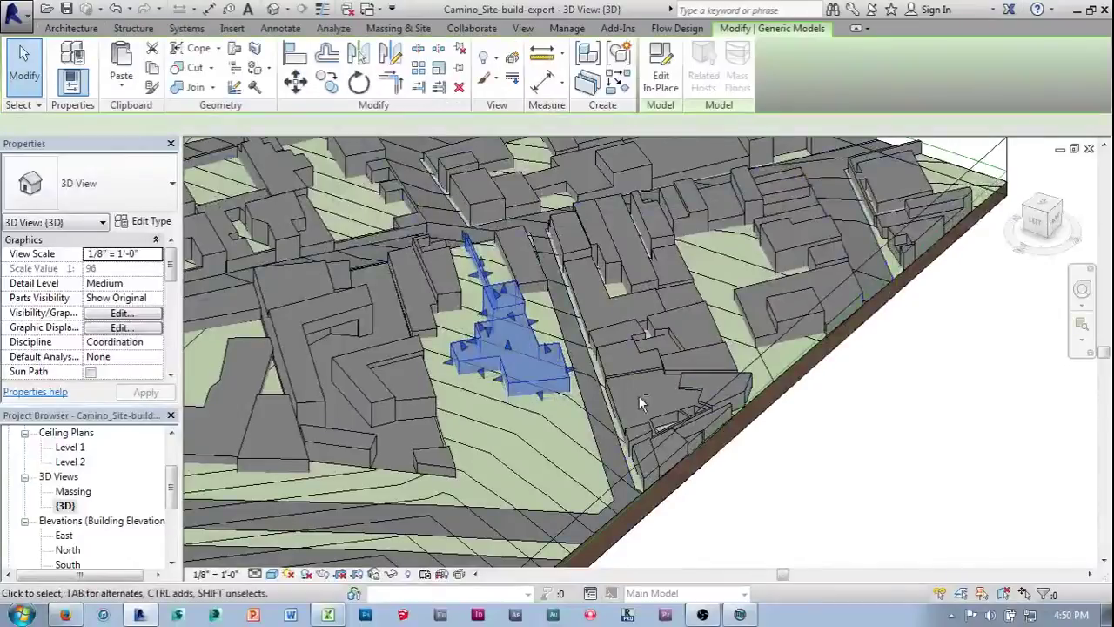
middle_click_drag(639, 396, 554, 305, "shift")
left_click(502, 276)
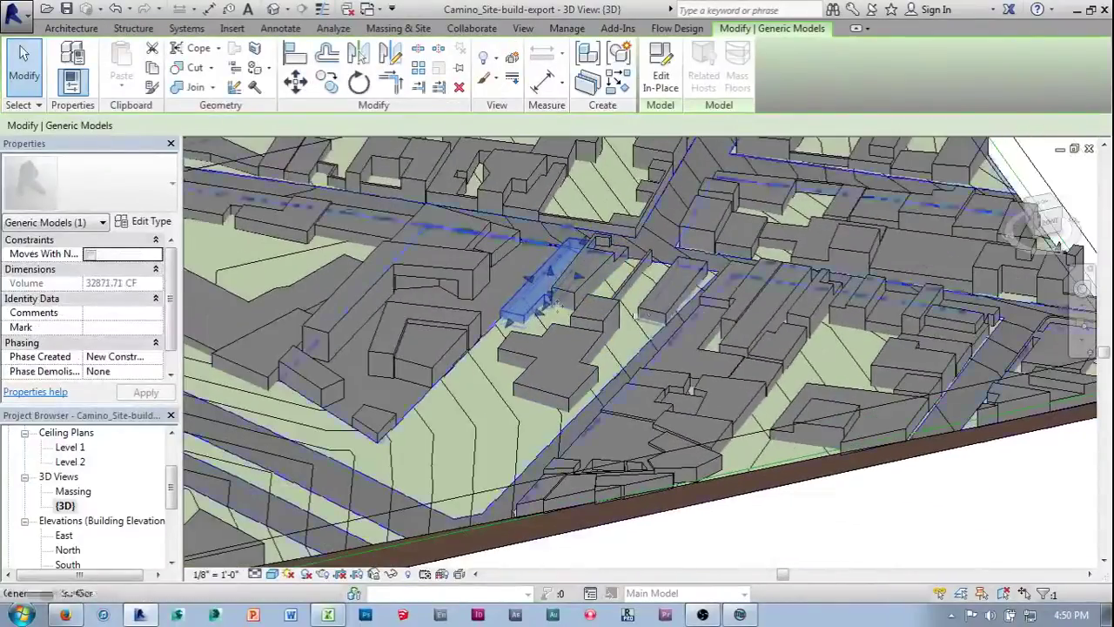
left_click(670, 300)
middle_click_drag(670, 301, 633, 231, "shift")
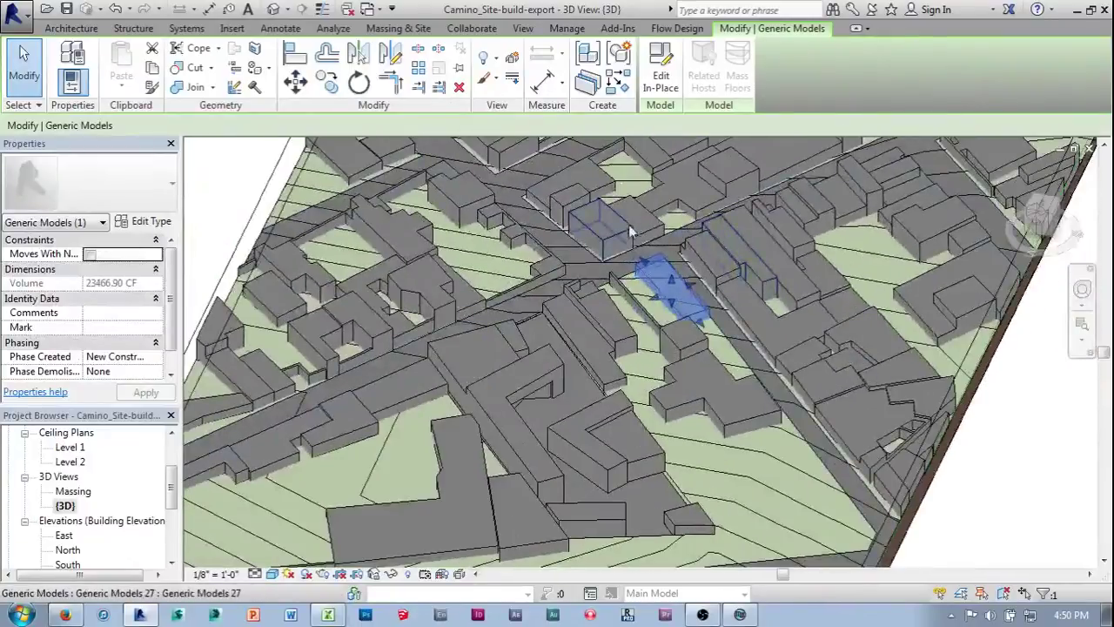
left_click(633, 231)
key("Escape")
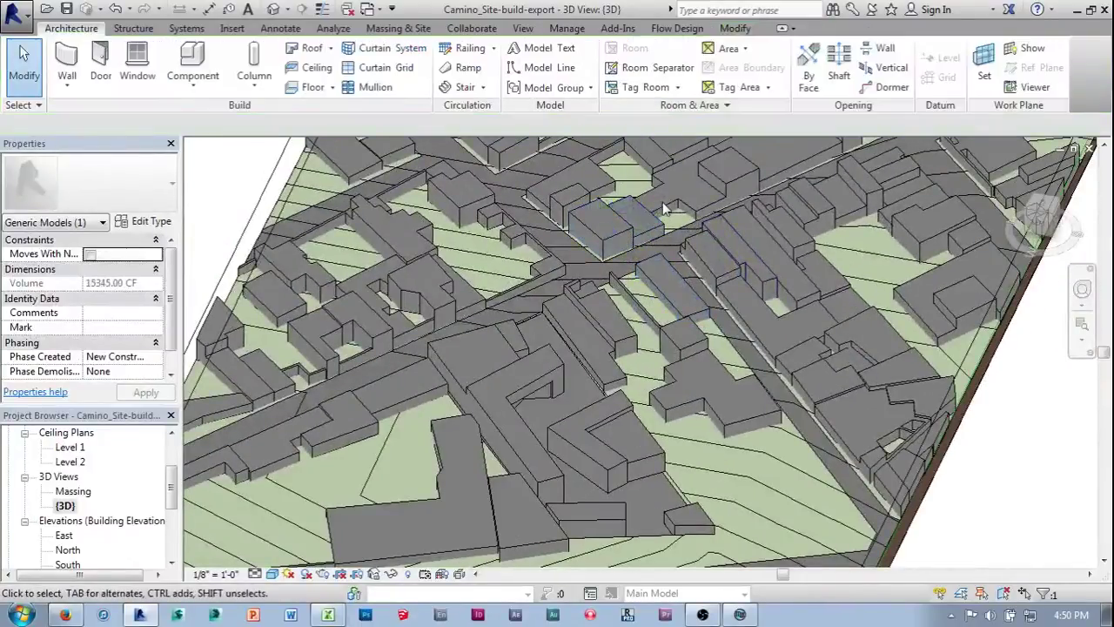
left_click(664, 209)
middle_click_drag(663, 209, 283, 221, "shift")
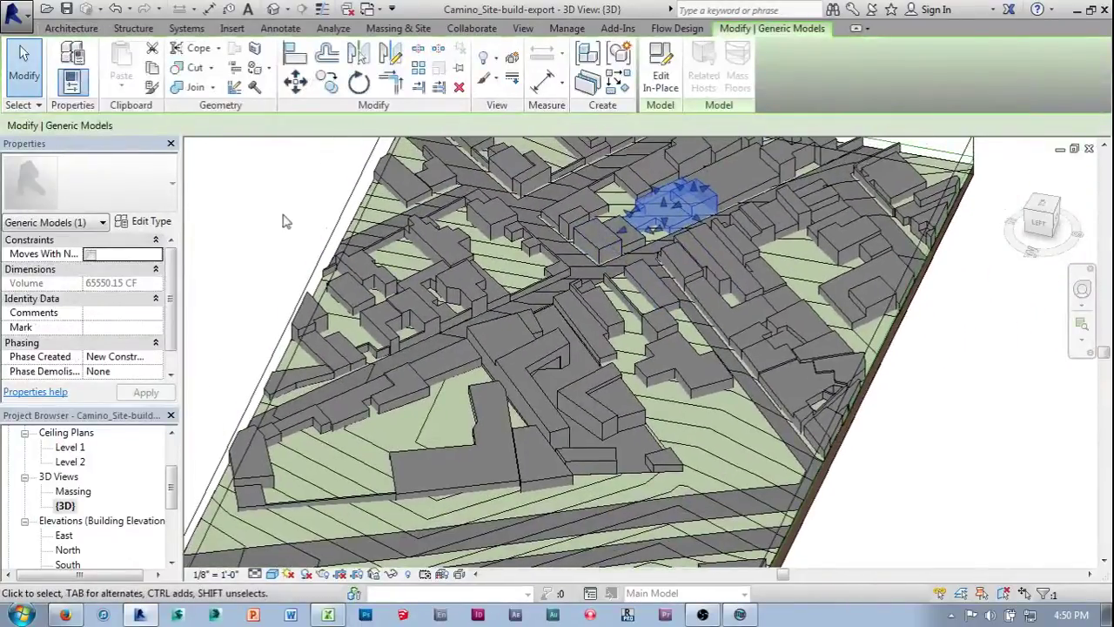
key("Escape")
- Open the component choices and select a building mass near the top of the site
left_click(193, 82)
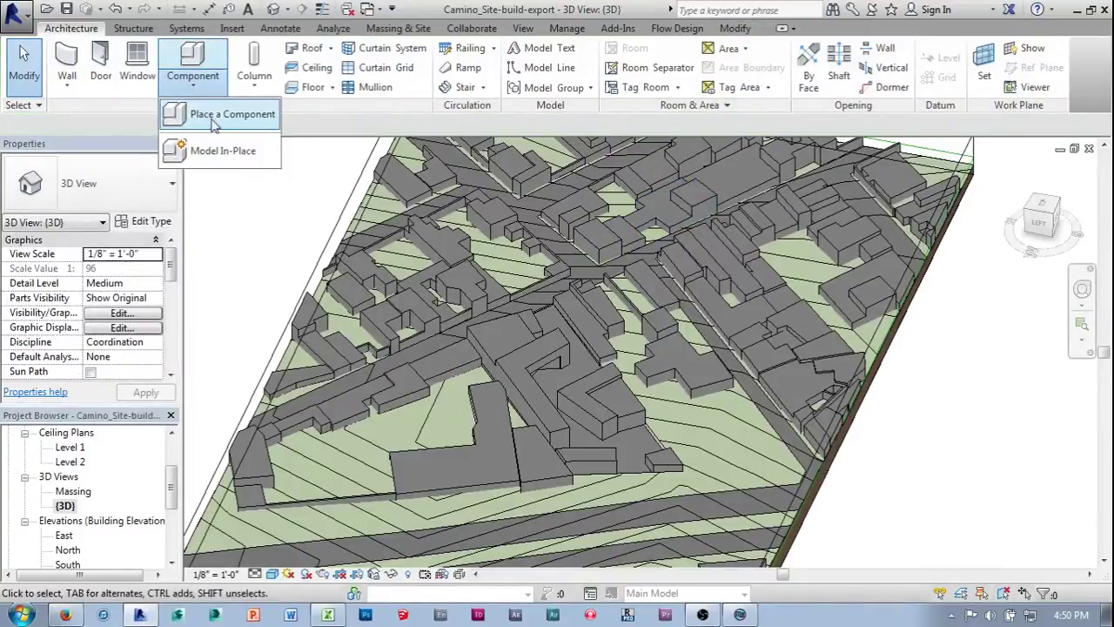
scroll(271, 254, "up", 3)
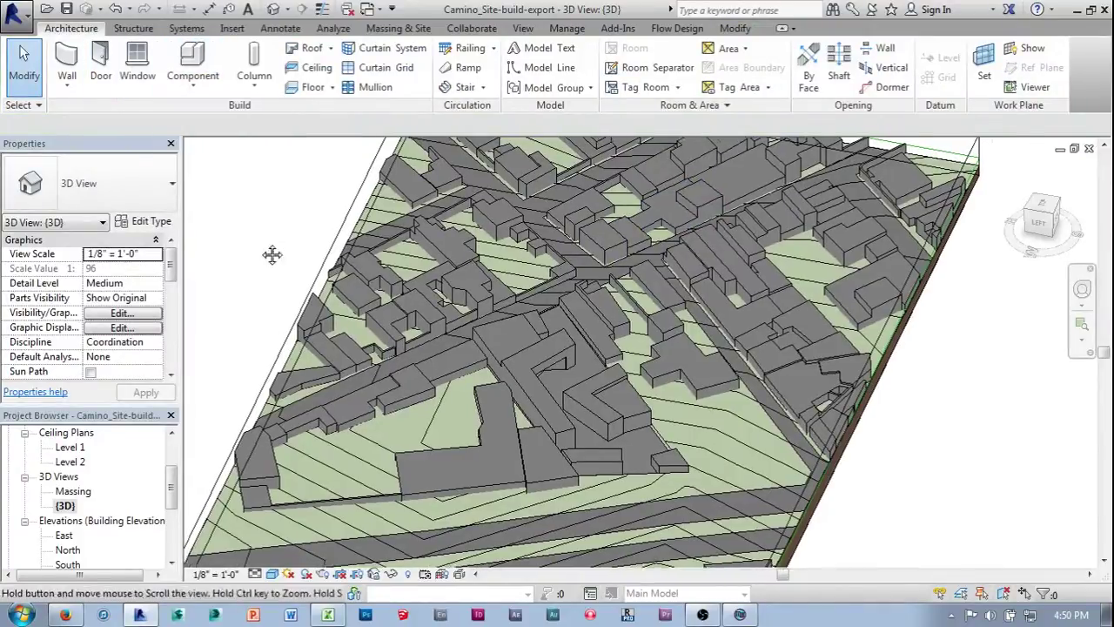
left_click(567, 238)
scroll(568, 237, "down", 3)
- Orbit and zoom the site through low oblique, rotated, street-level and overhead views
middle_click_drag(568, 238, 722, 406, "shift")
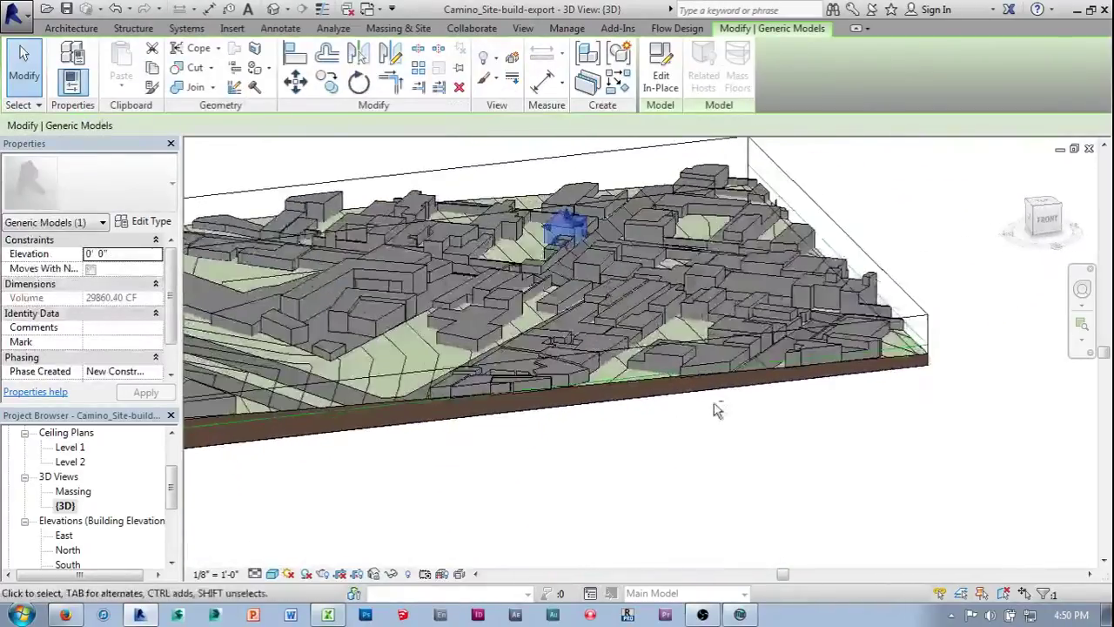
scroll(840, 463, "up", 3)
scroll(818, 474, "down", 3)
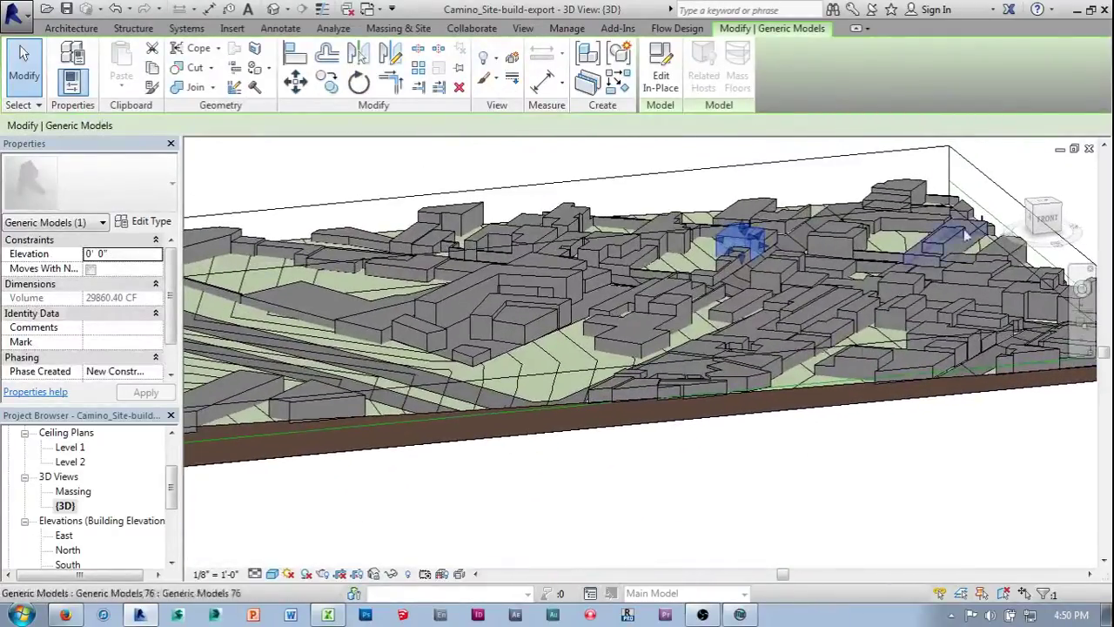
scroll(951, 266, "down", 1)
middle_click_drag(951, 265, 941, 320, "shift")
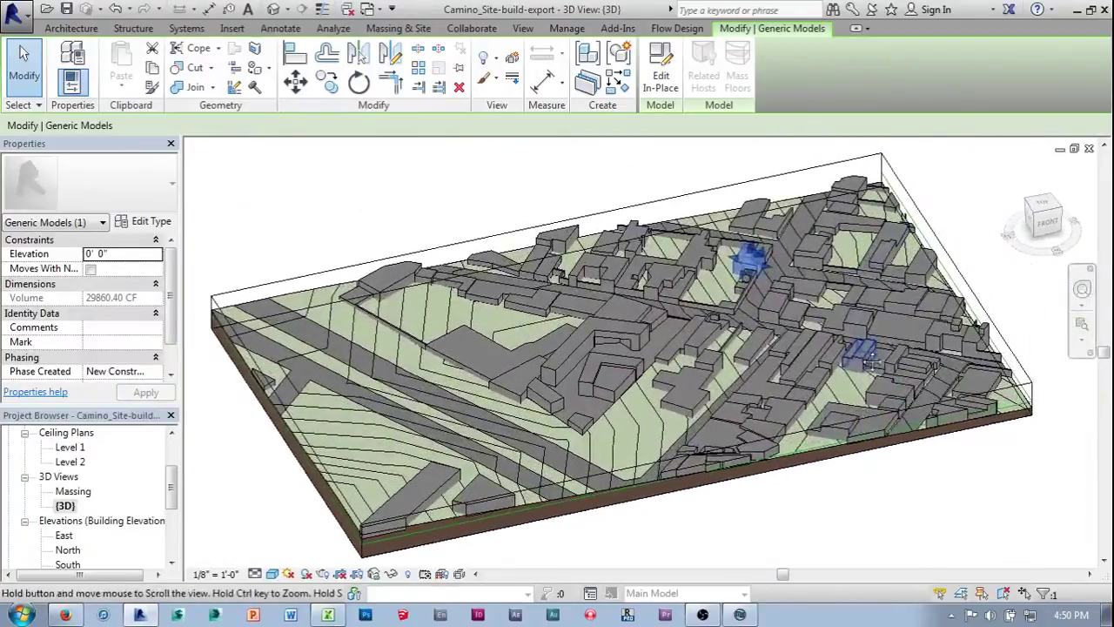
scroll(940, 322, "up", 2)
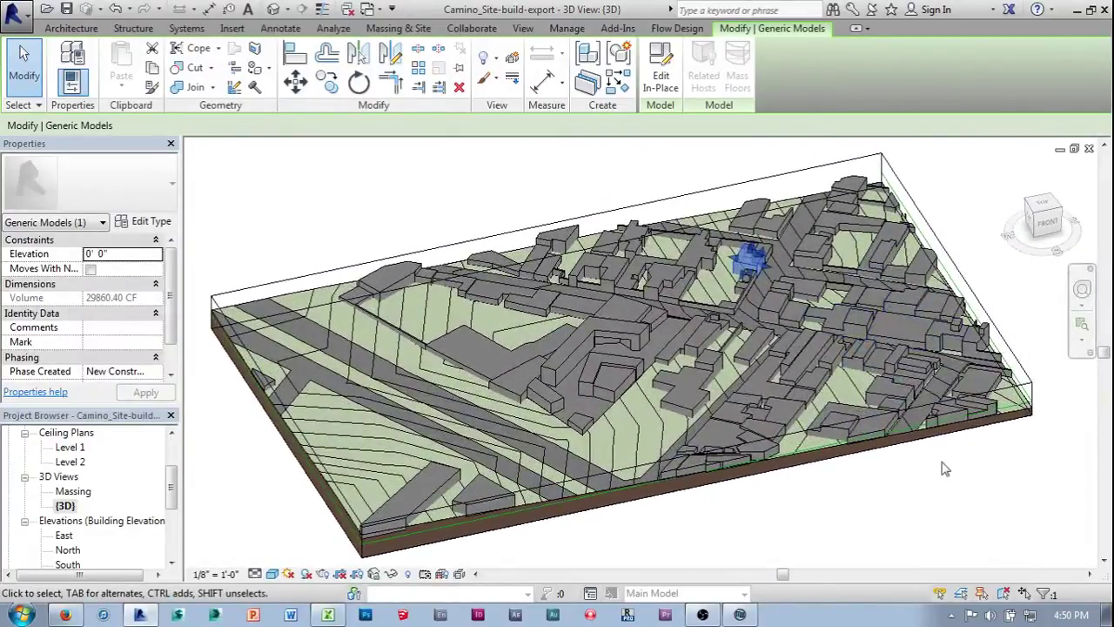
middle_click_drag(945, 465, 609, 389, "shift")
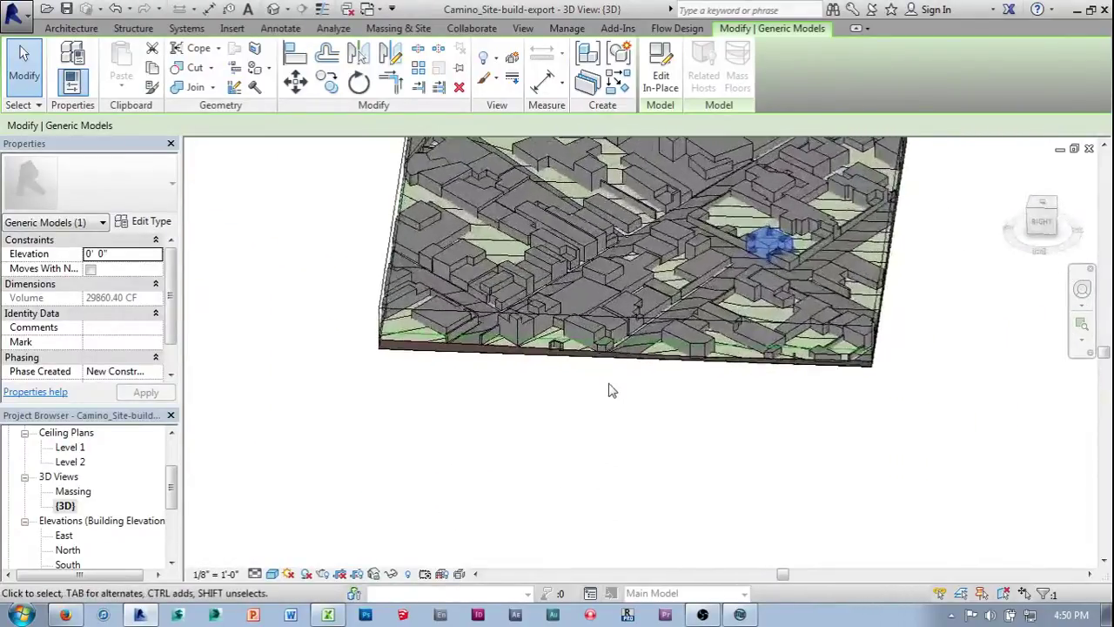
scroll(627, 435, "up", 5)
scroll(680, 393, "up", 2)
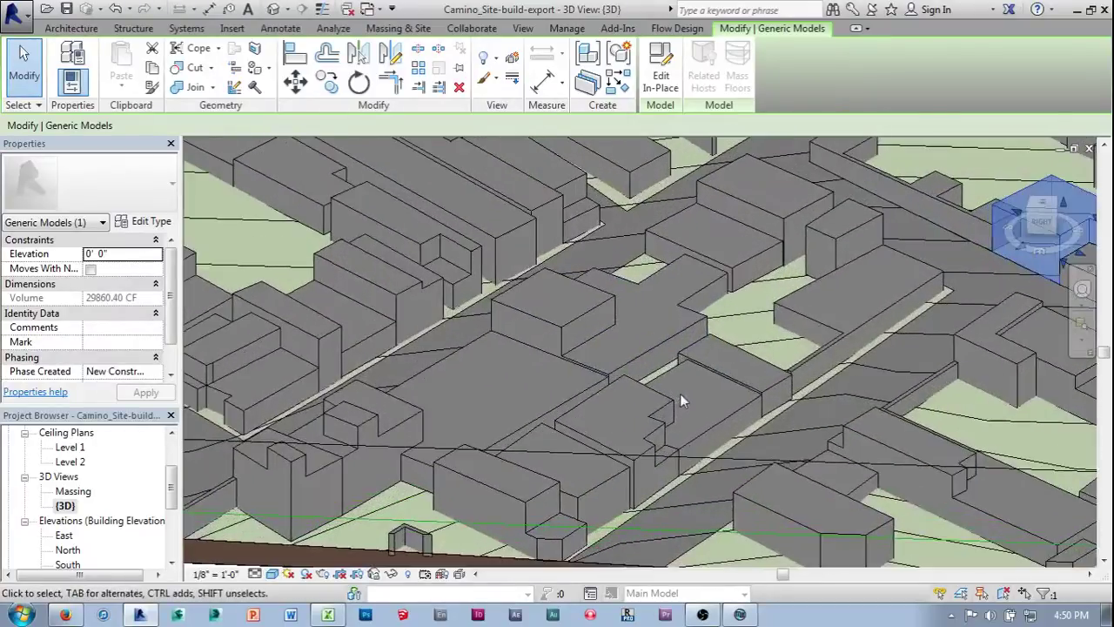
middle_click_drag(680, 394, 456, 278, "shift")
scroll(456, 279, "down", 2)
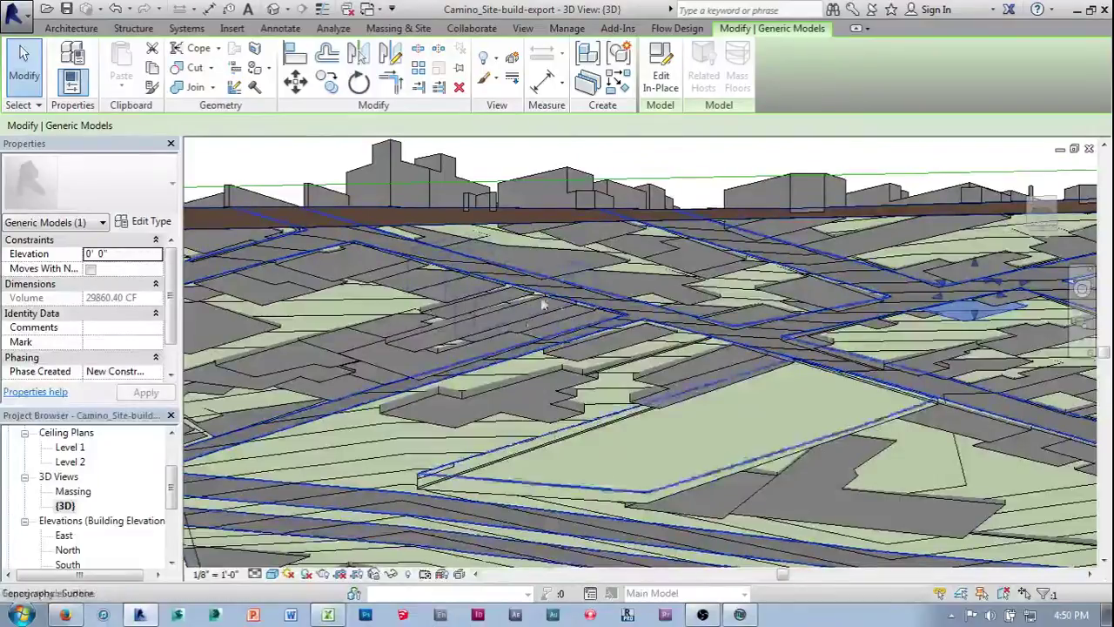
scroll(645, 383, "down", 2)
scroll(714, 375, "down", 2)
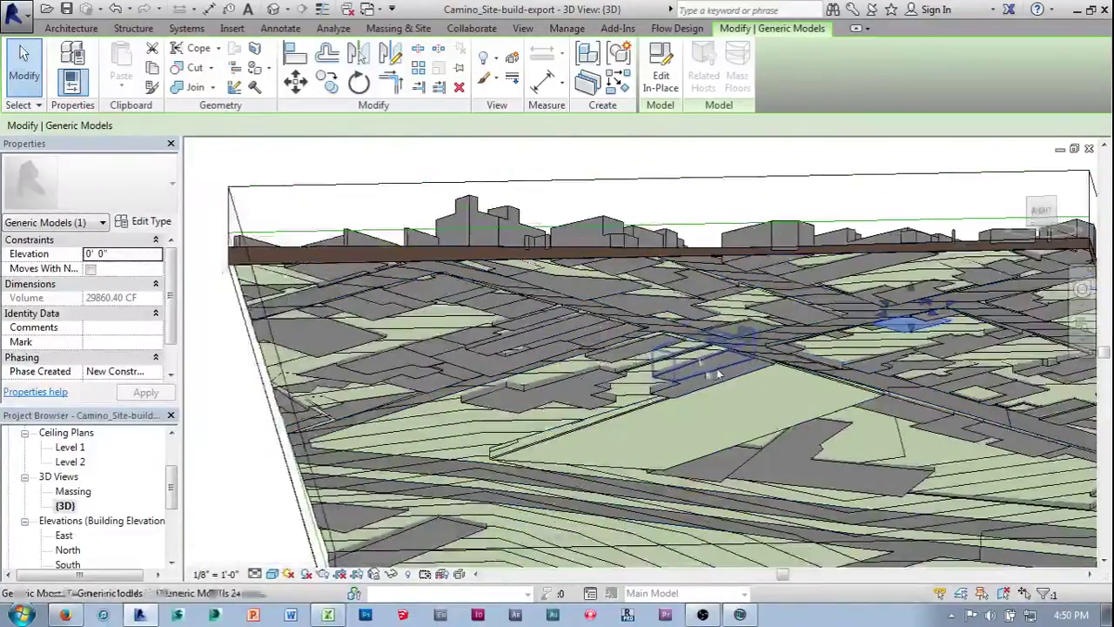
middle_click_drag(709, 373, 799, 346, "shift")
- Clear the building selection and frame the whole site slab diagonally
left_click(728, 519)
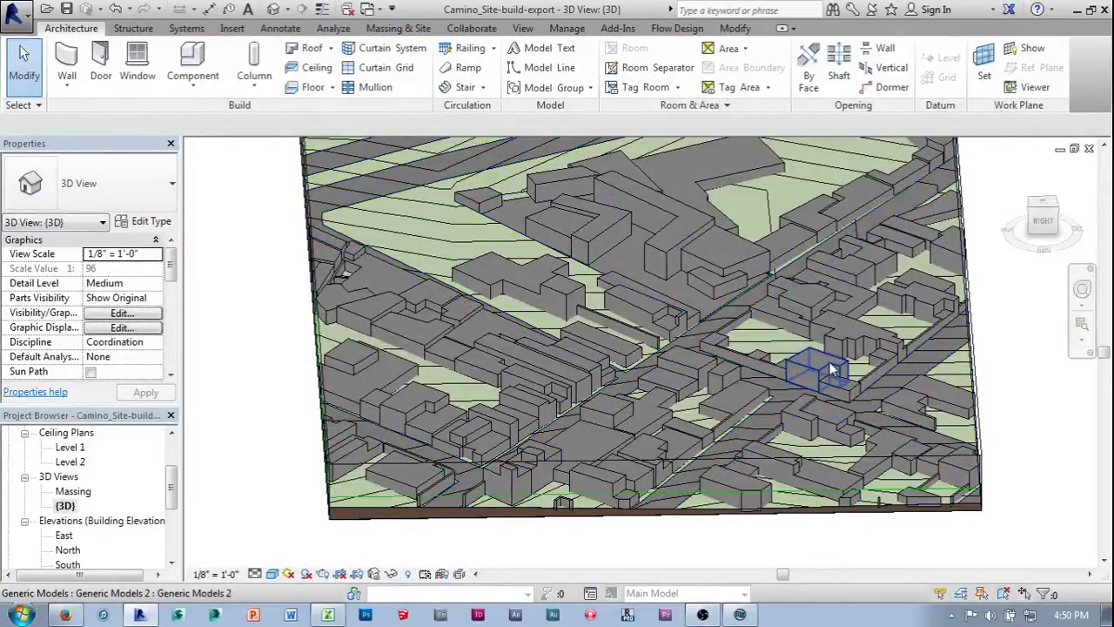
middle_click_drag(836, 370, 816, 418, "shift")
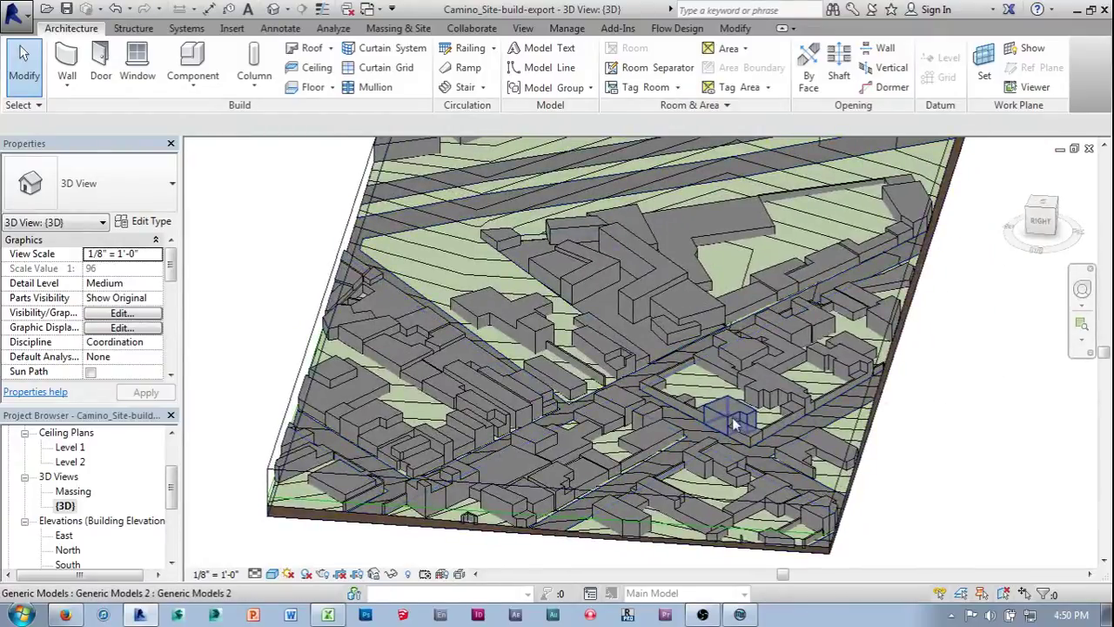
scroll(730, 375, "up", 5)
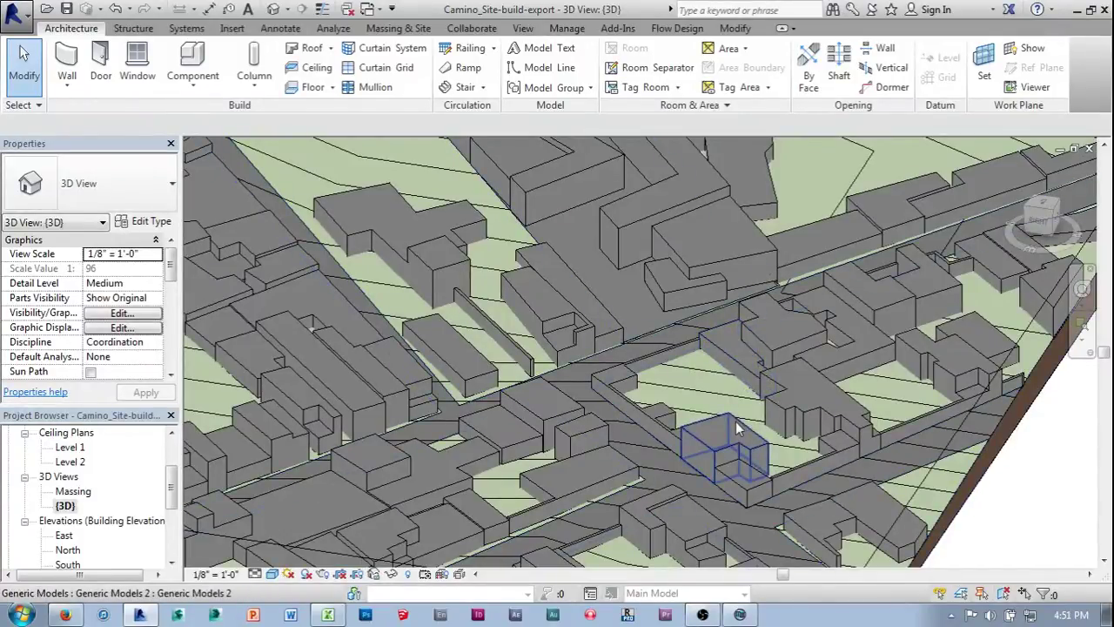
scroll(737, 422, "down", 3)
middle_click_drag(737, 422, 575, 396, "shift")
scroll(668, 418, "up", 3)
scroll(667, 417, "down", 4)
scroll(575, 396, "down", 5)
middle_click_drag(739, 513, 624, 485, "shift")
scroll(483, 353, "up", 5)
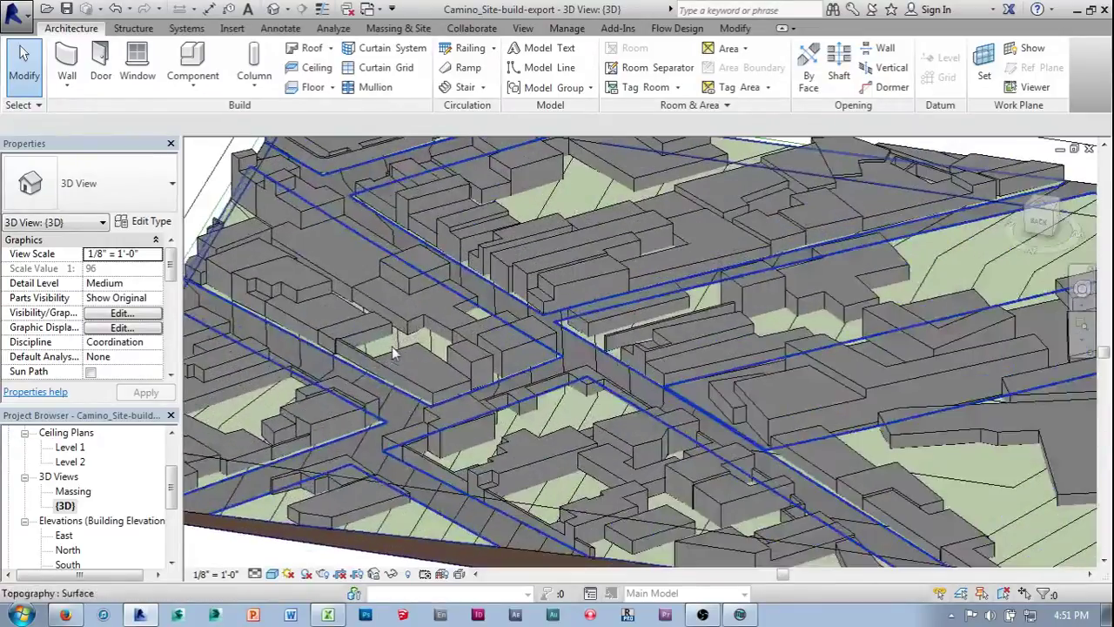
scroll(483, 352, "down", 4)
middle_click_drag(483, 352, 929, 459, "shift")
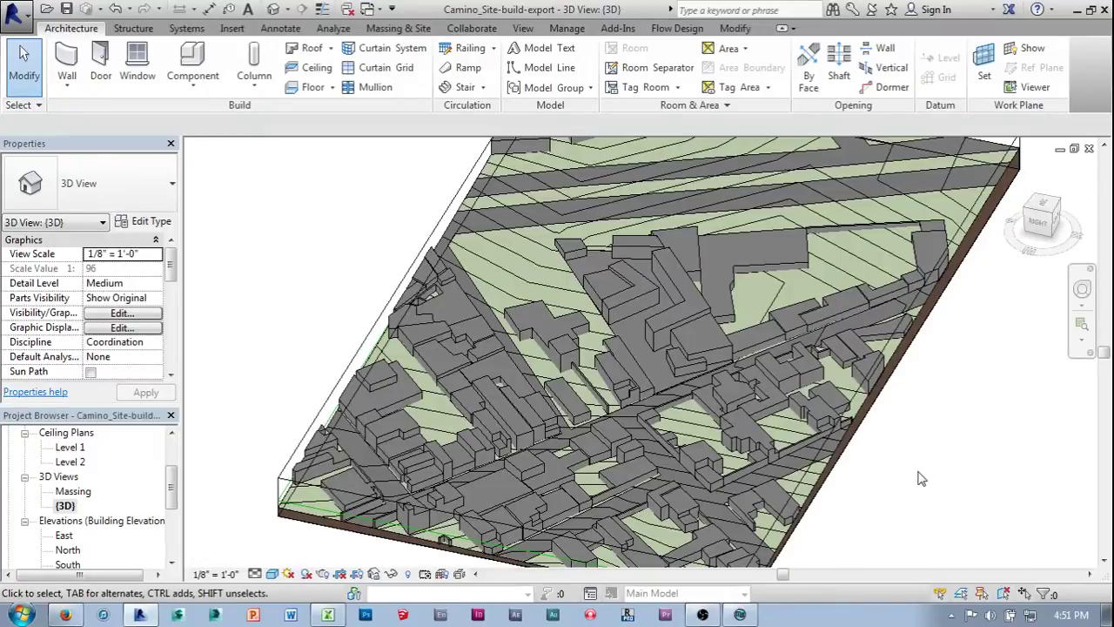
- Isolate the stepped generic-model mass with its long narrow wing via Isolate Element
scroll(624, 379, "up", 3)
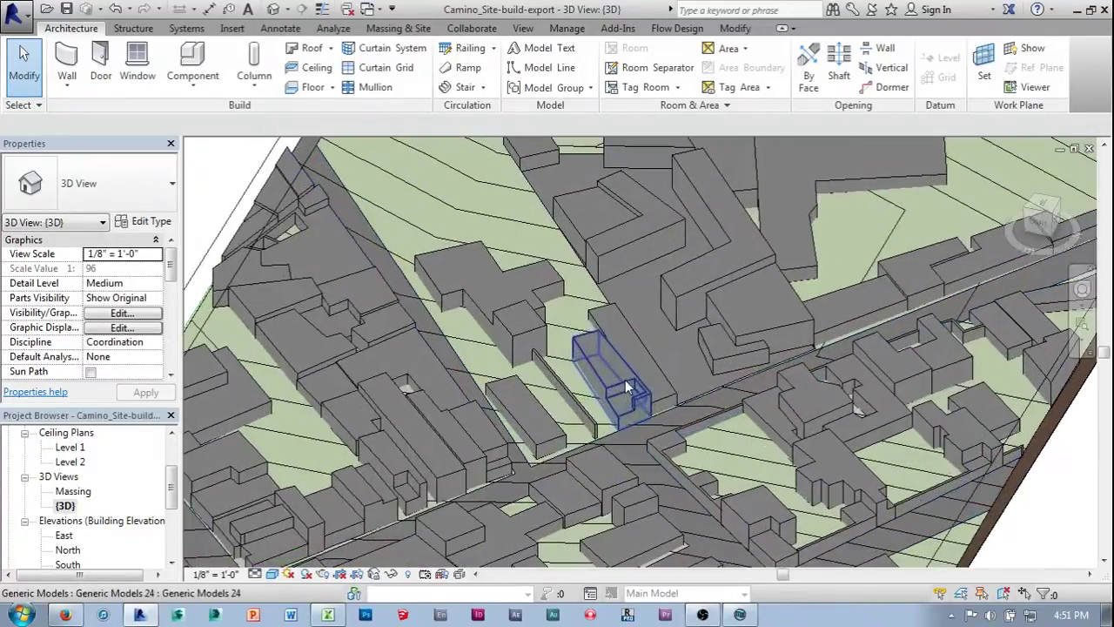
left_click(535, 348)
middle_click_drag(535, 348, 575, 366)
scroll(576, 365, "up", 2)
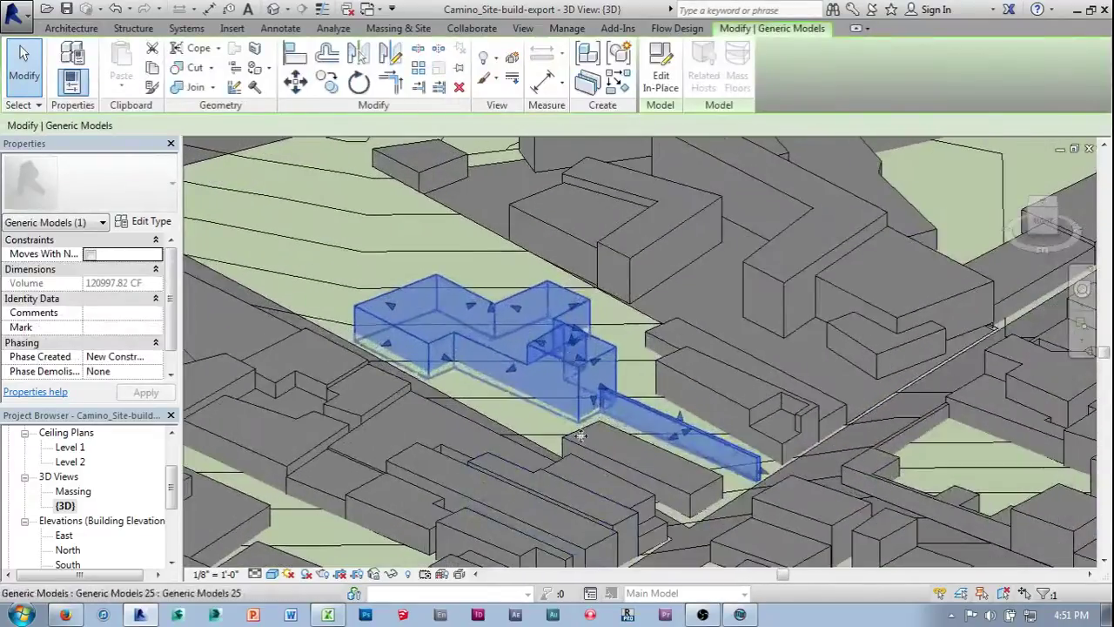
left_click(394, 574)
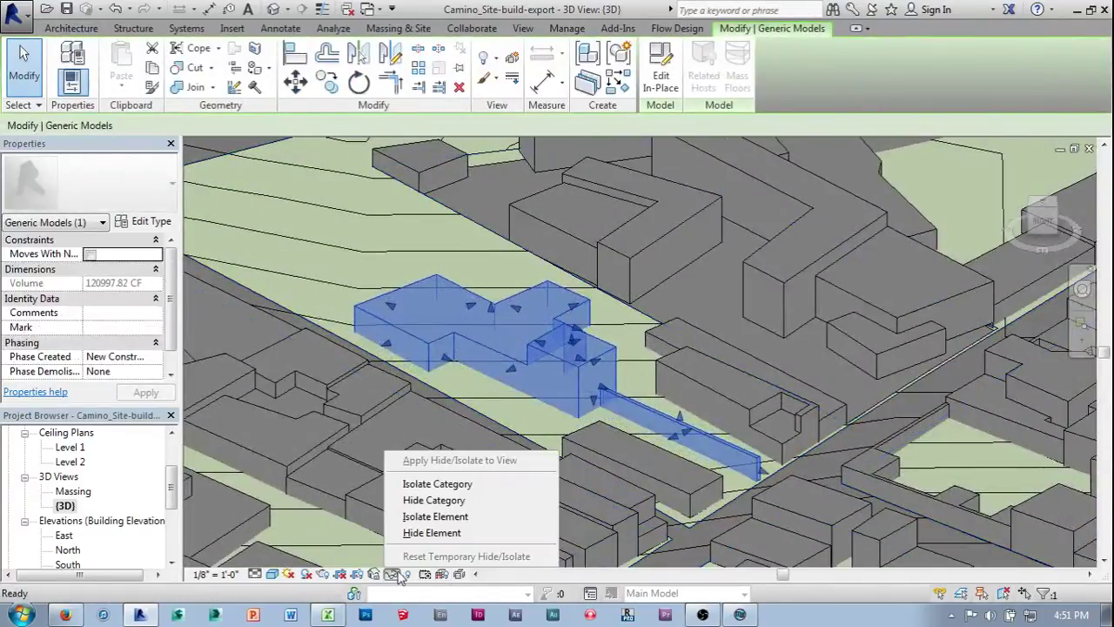
left_click(409, 523)
left_click(388, 465)
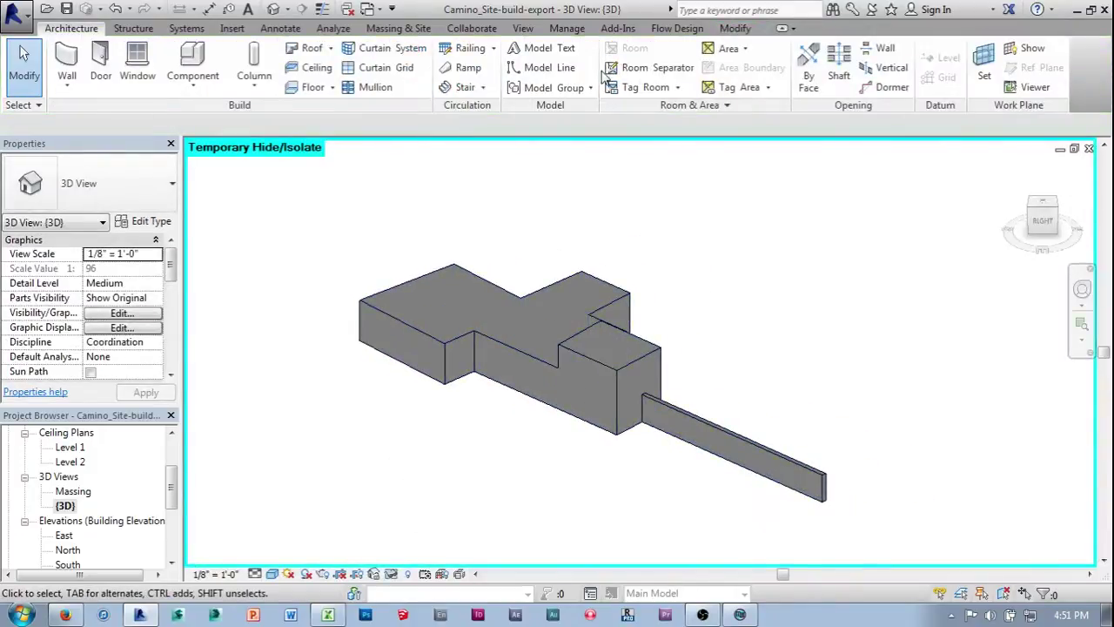
left_click(622, 31)
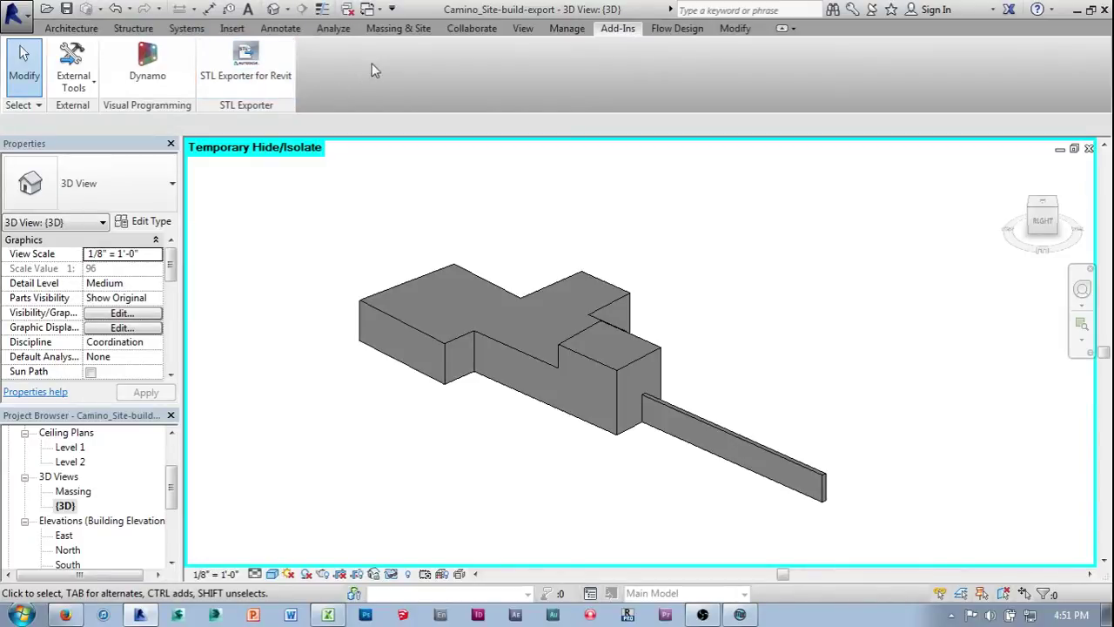
key("alt+Tab")
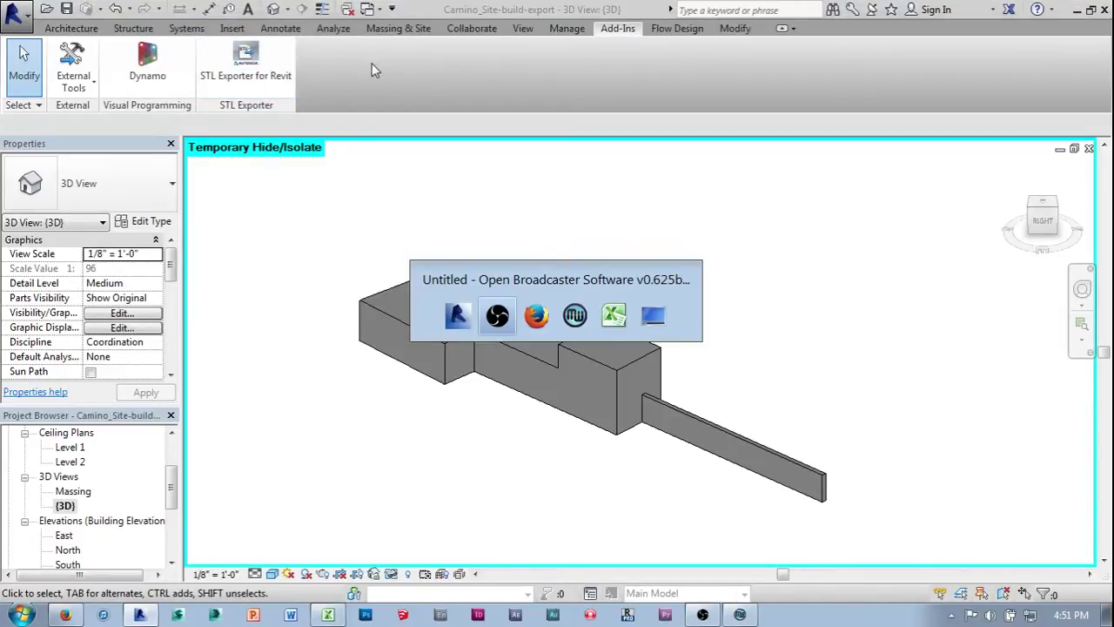
key("alt+Tab")
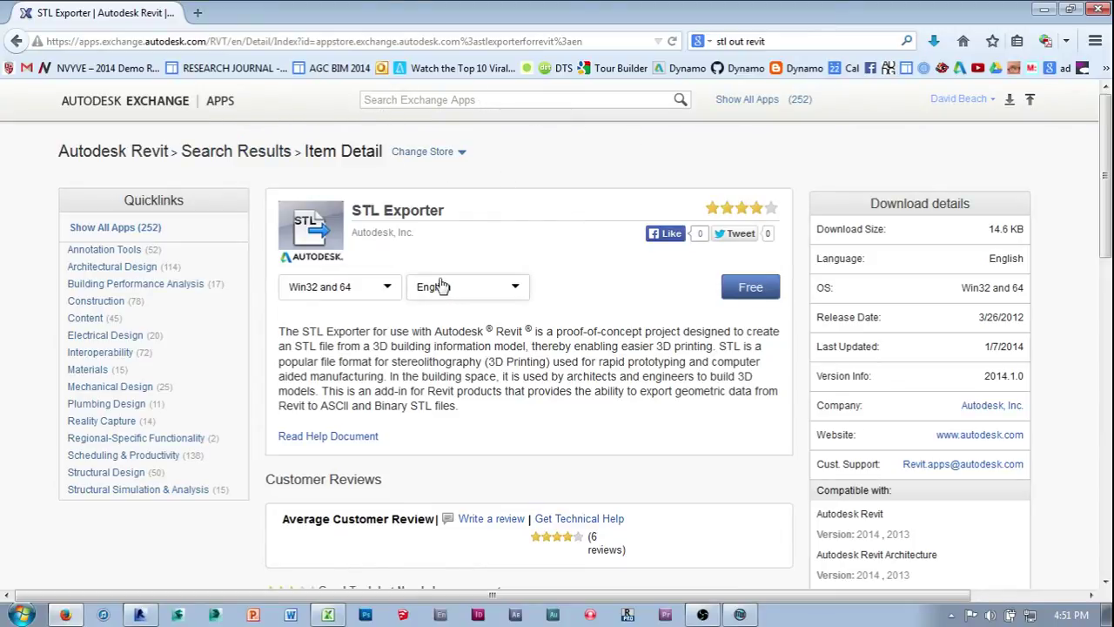
key("alt+Tab")
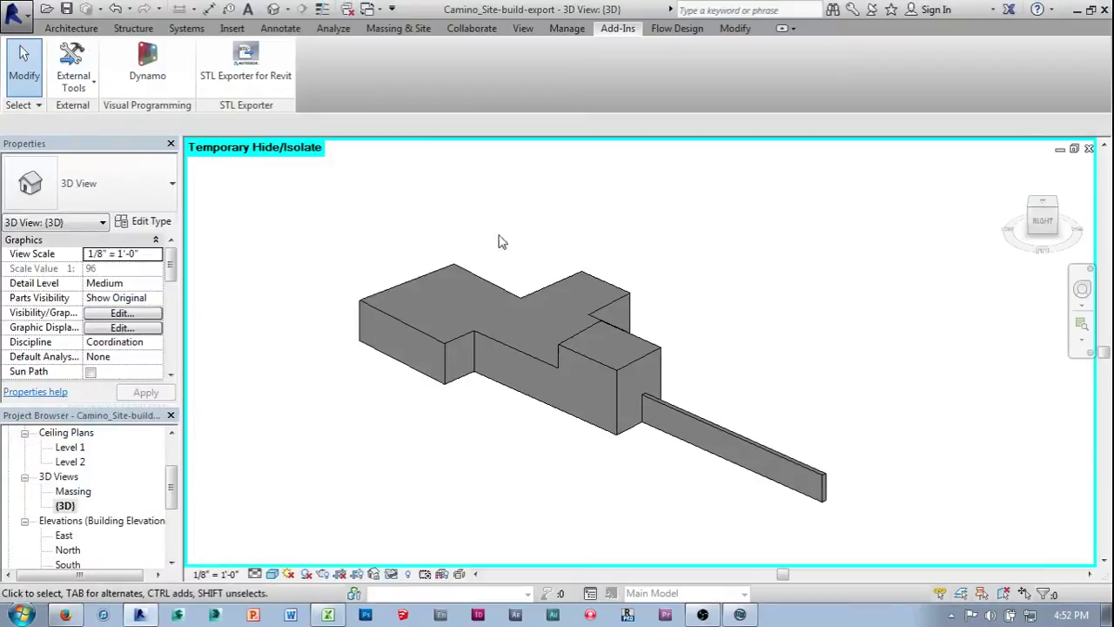
- Run STL Exporter for Revit in Binary mode and save the mass as Massing1 on the Desktop
middle_click_drag(585, 234, 574, 249)
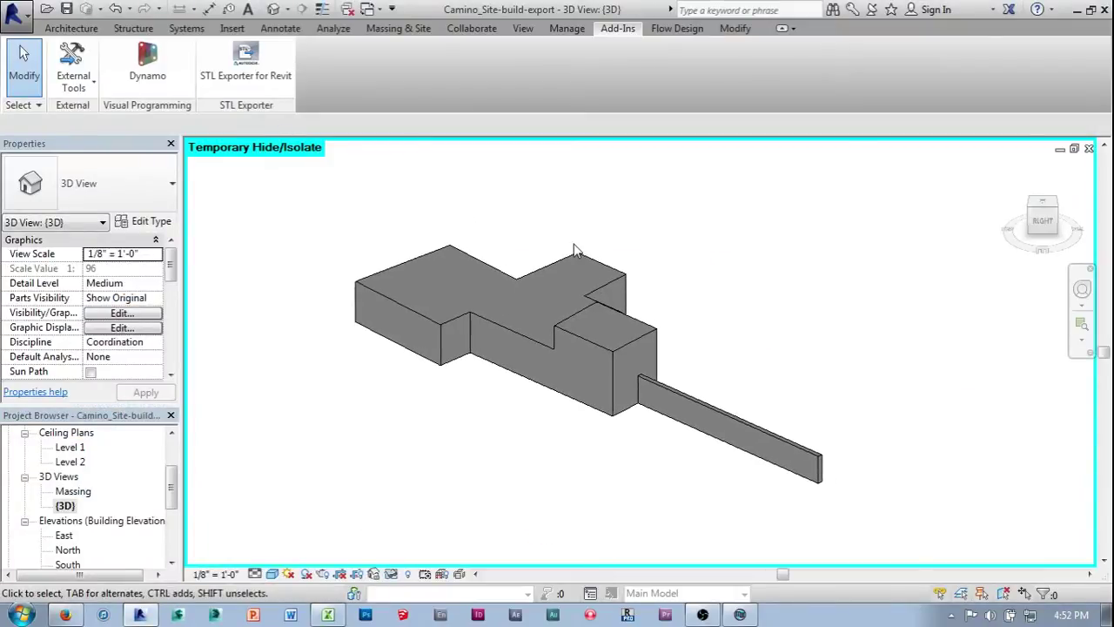
left_click(247, 66)
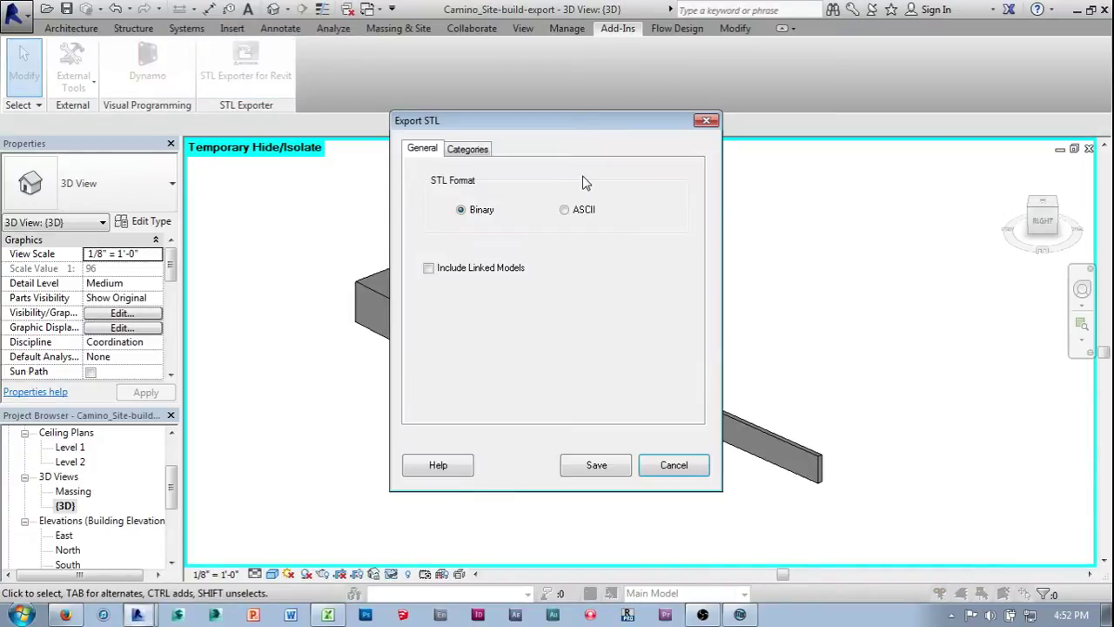
left_click(597, 466)
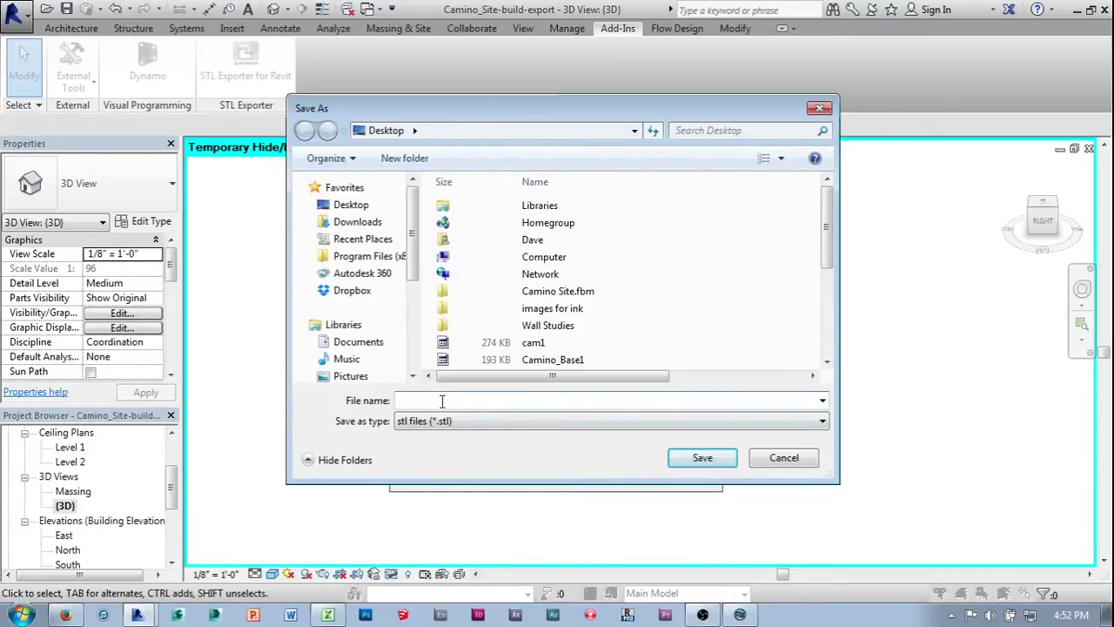
type("Massing1")
left_click(697, 458)
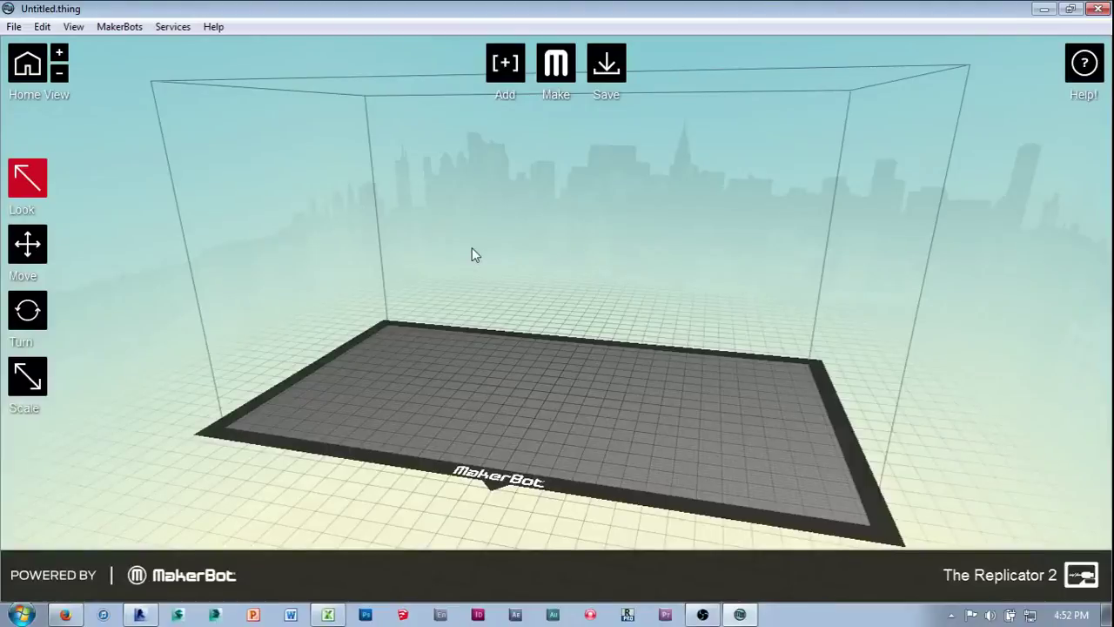
- Add Massing1 from the Desktop onto the Replicator 2 build plate
scroll(492, 267, "down", 3)
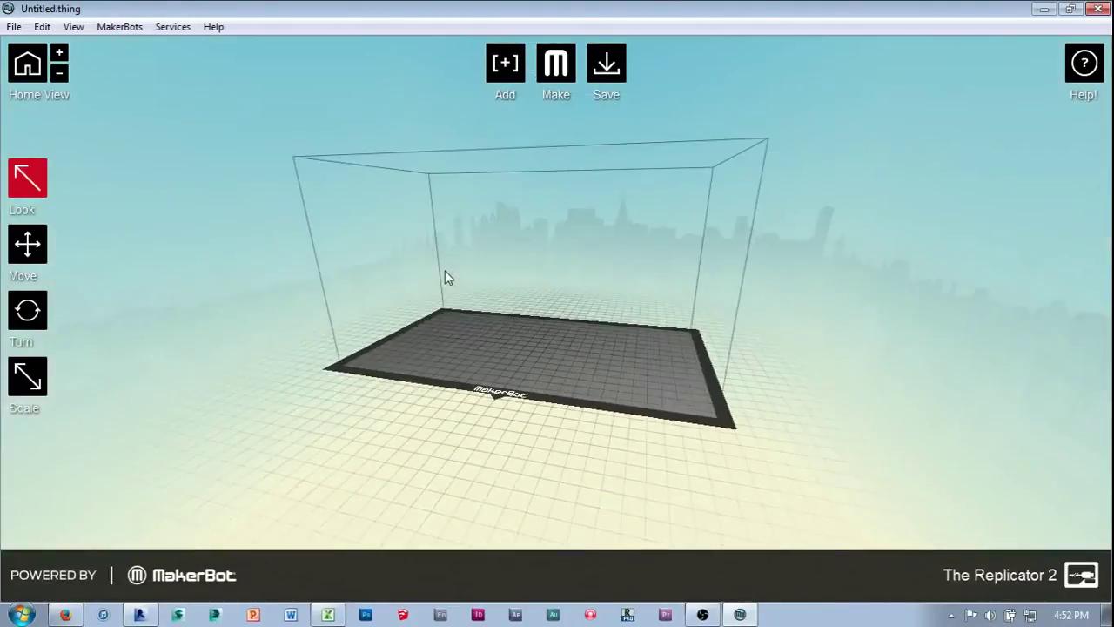
left_click_drag(445, 277, 437, 404)
left_click_drag(588, 318, 487, 326)
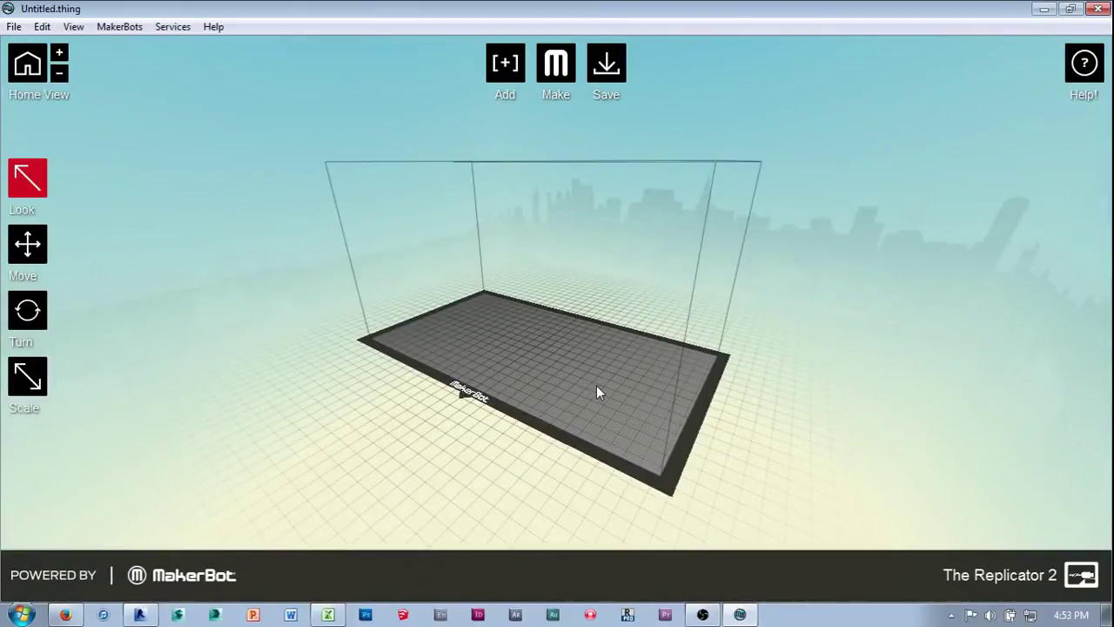
left_click_drag(596, 385, 741, 393)
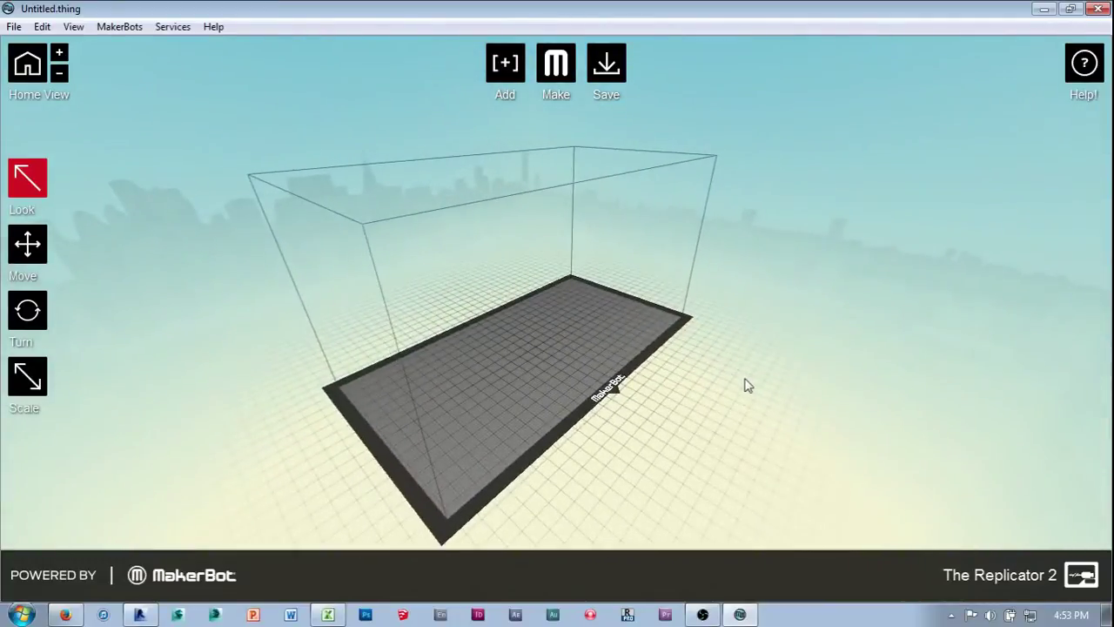
left_click(505, 75)
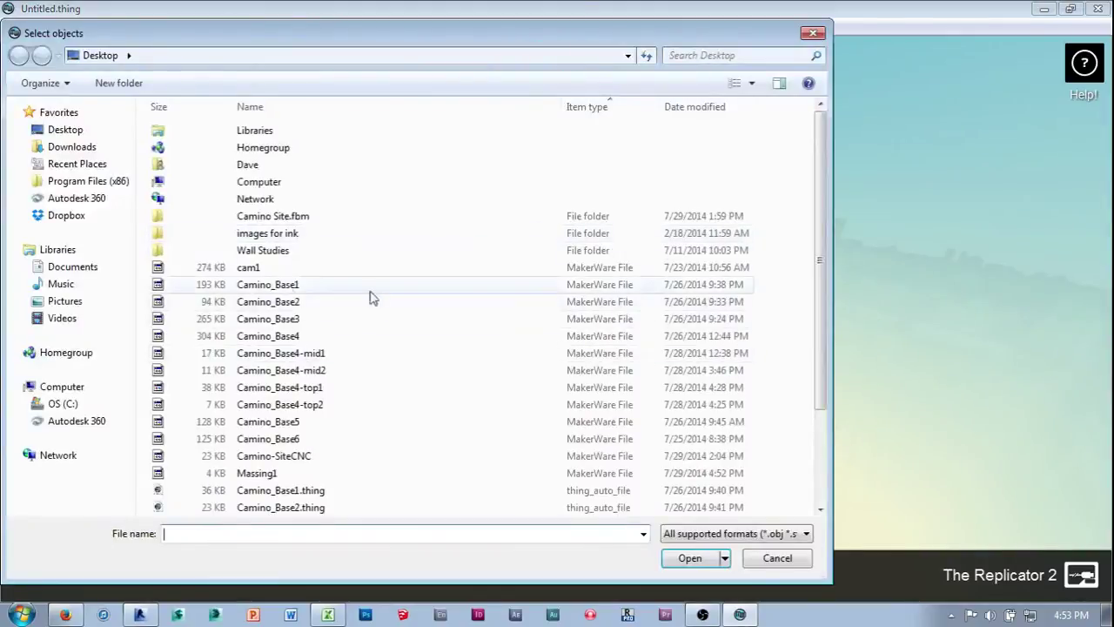
left_click(277, 473)
left_click(687, 558)
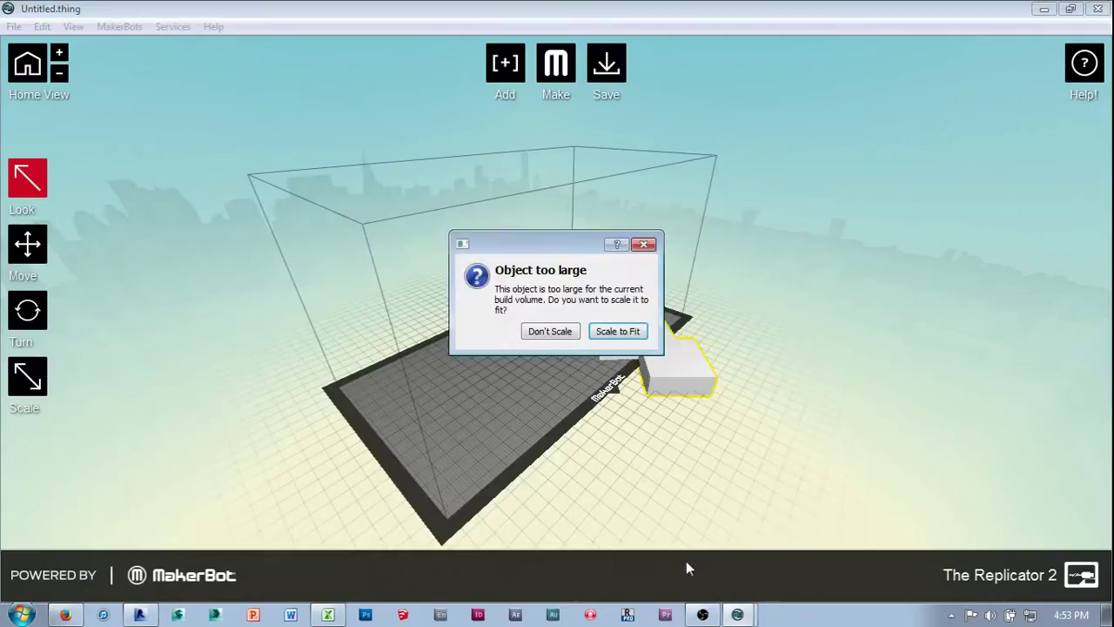
- Load Massing1 unscaled, then centre it and set it on the platform at 176.49 × 185.53 × 28.56 mm
left_click(548, 332)
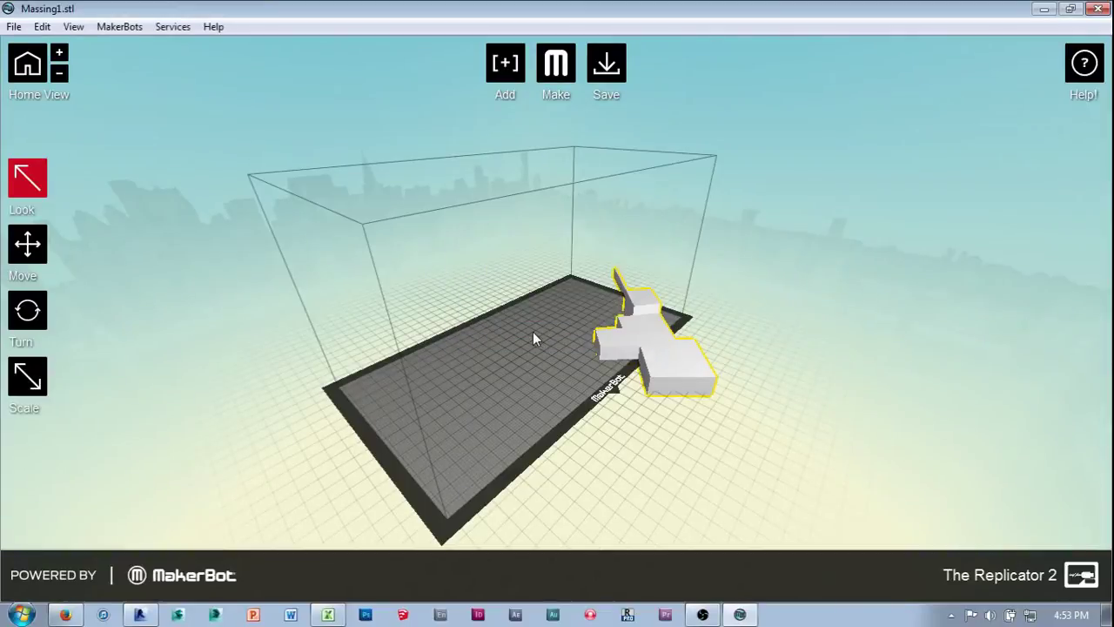
left_click(26, 256)
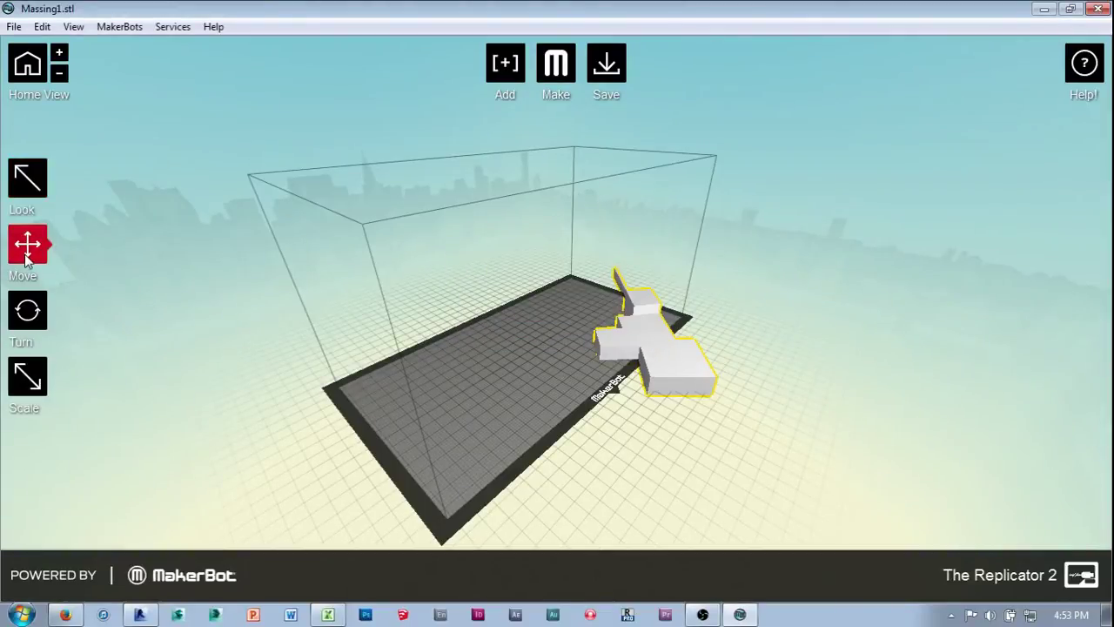
left_click(31, 253)
left_click(290, 434)
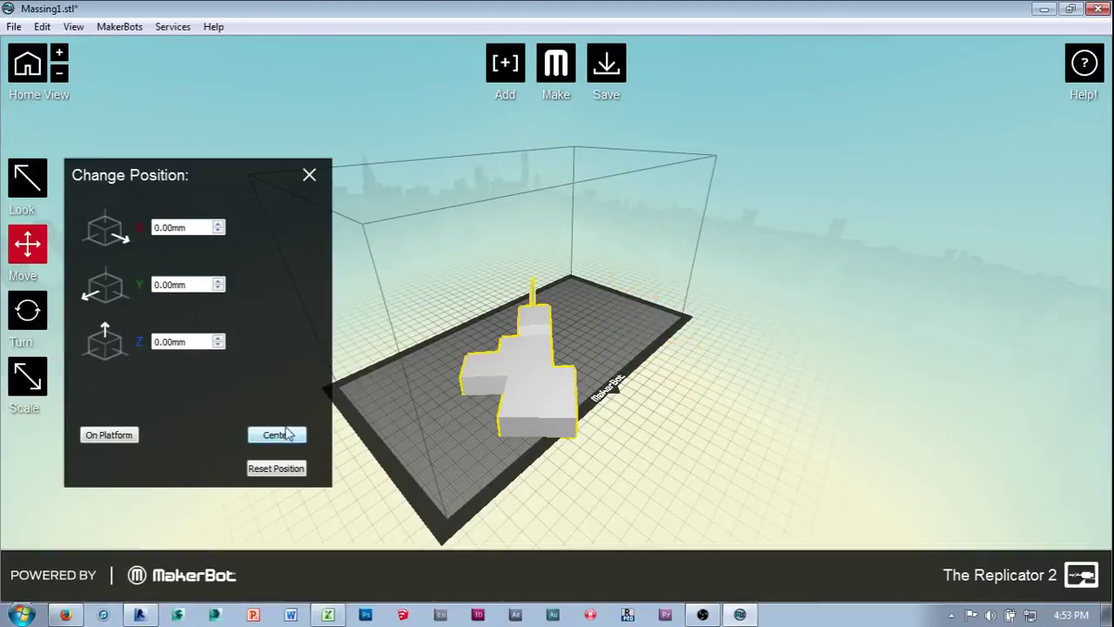
left_click(109, 435)
left_click(26, 379)
right_click_drag(778, 448, 609, 431)
scroll(612, 431, "up", 3)
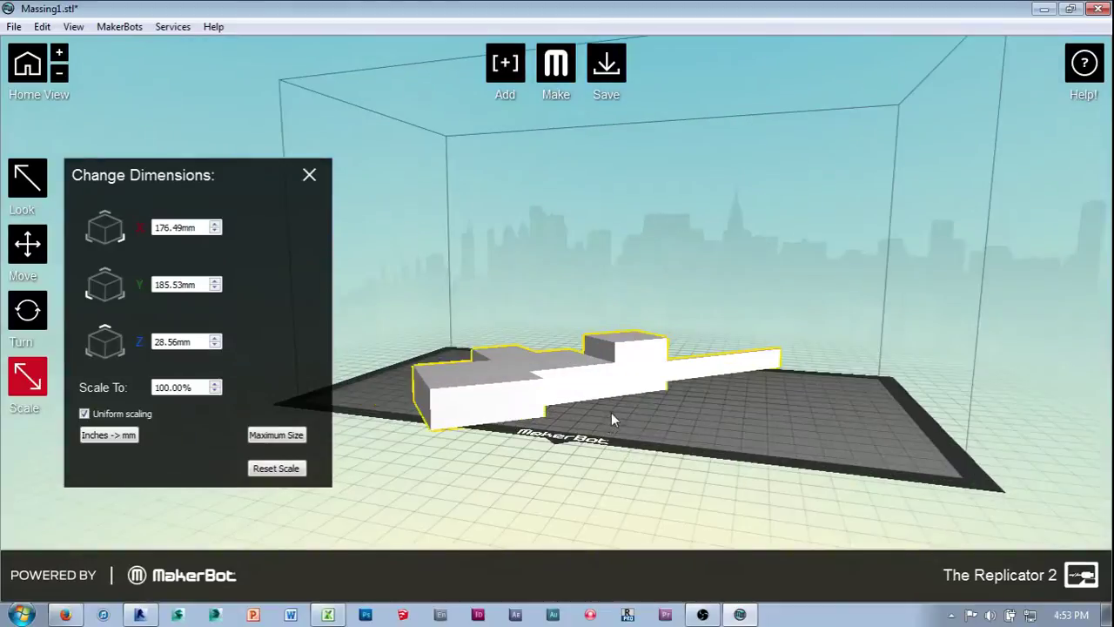
- Read the 63.475% factor in Excel and scale Massing1 to 63.47% (112.02 × 117.75 × 18.13 mm)
left_click(329, 616)
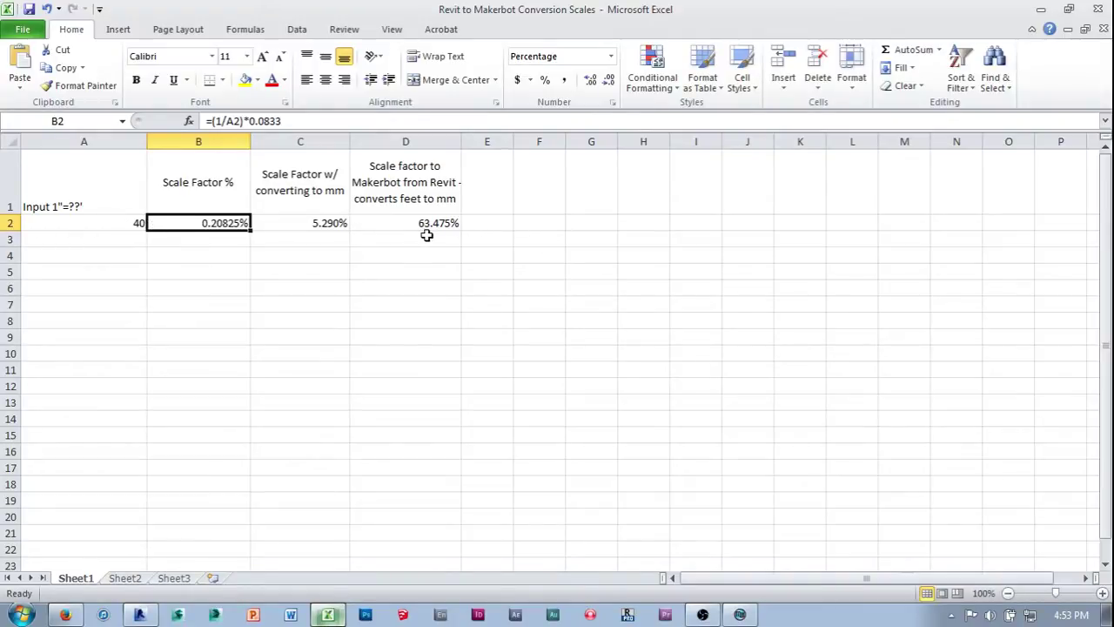
key("alt+Tab")
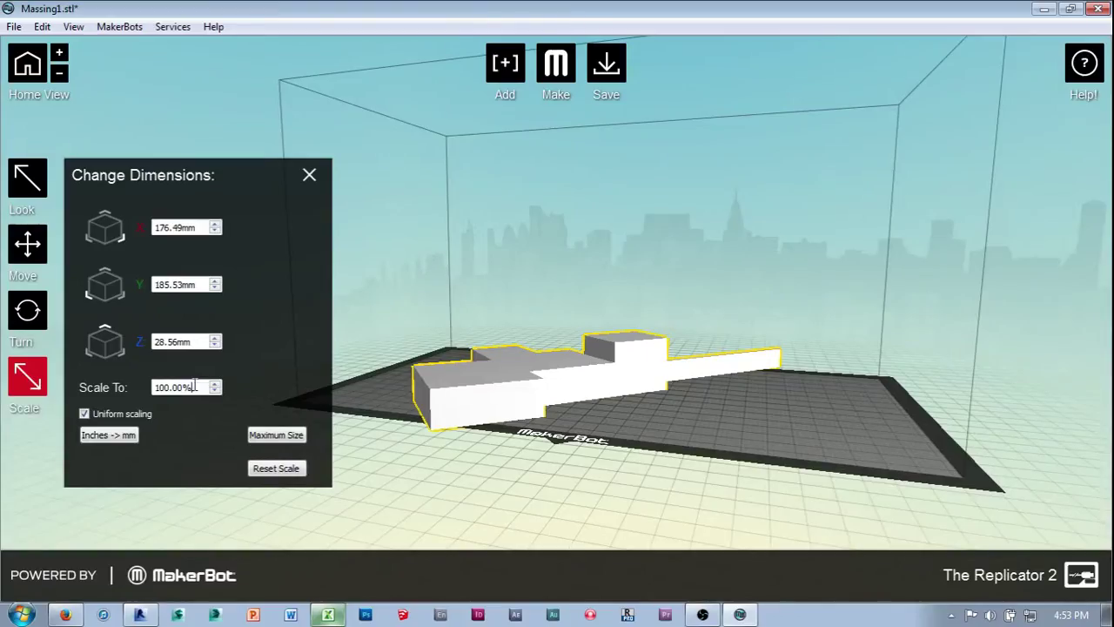
left_click_drag(194, 386, 110, 384)
type("63.47")
key("Return")
right_click_drag(290, 323, 465, 284)
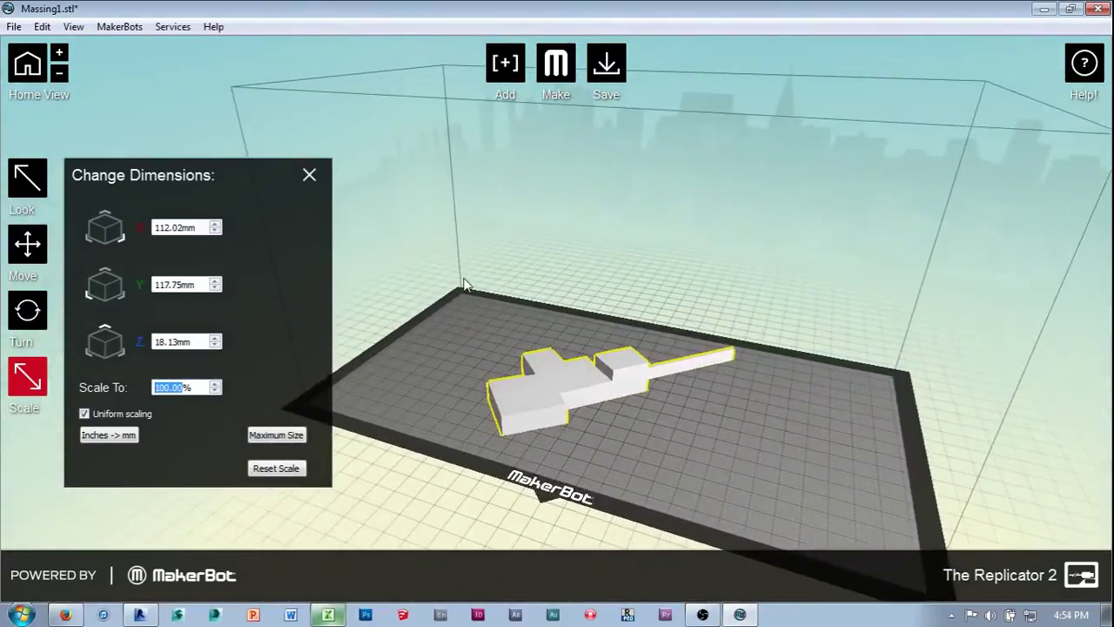
key("alt+Tab")
left_click(432, 223)
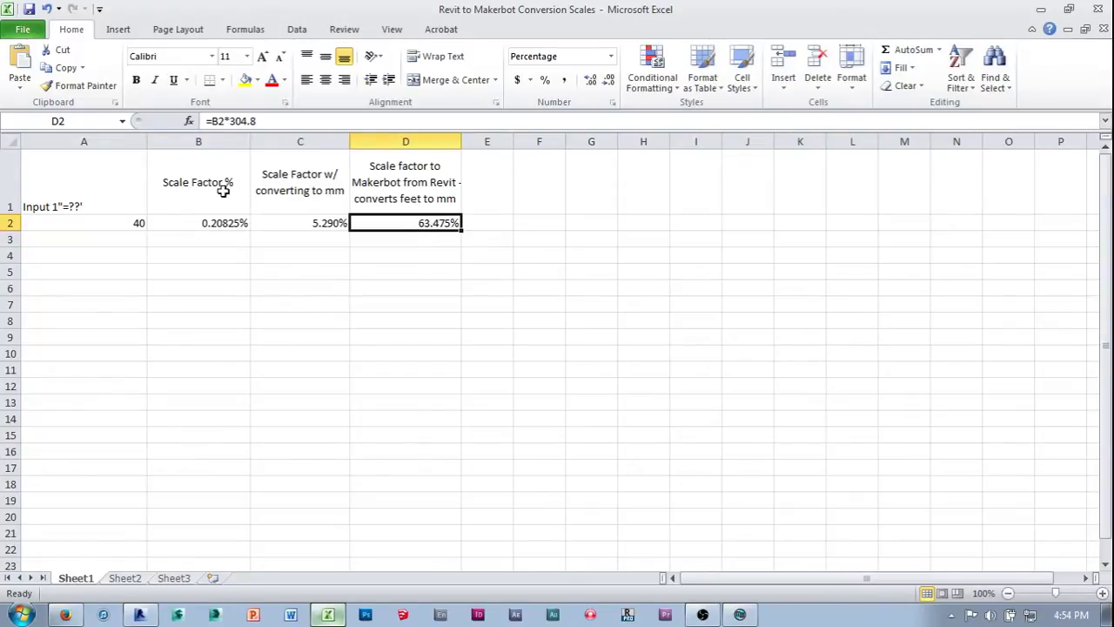
left_click(109, 224)
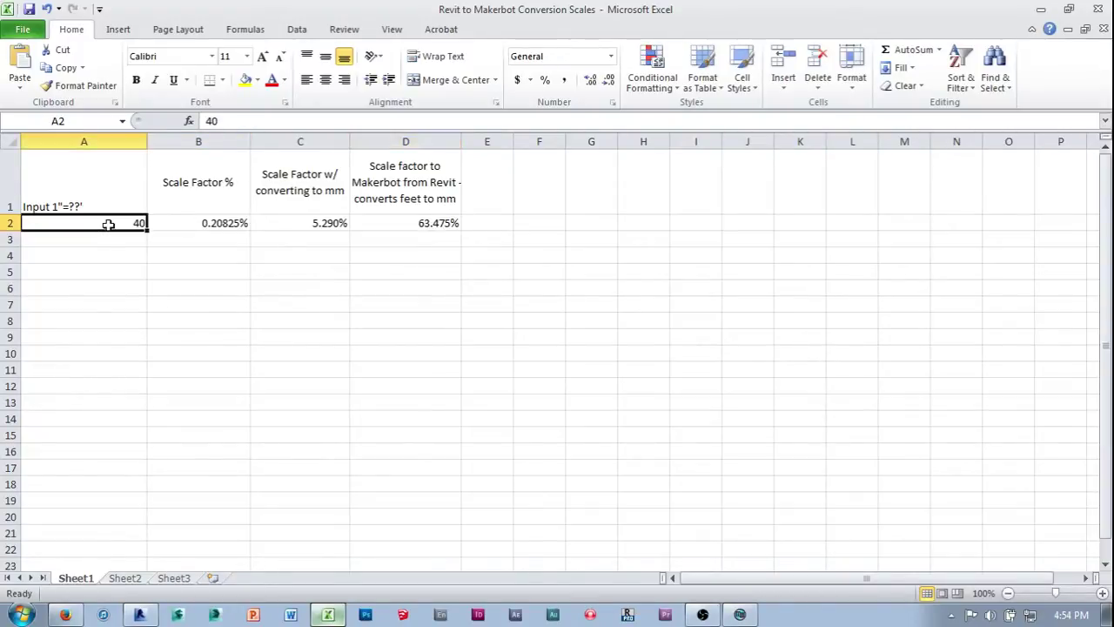
left_click(426, 227)
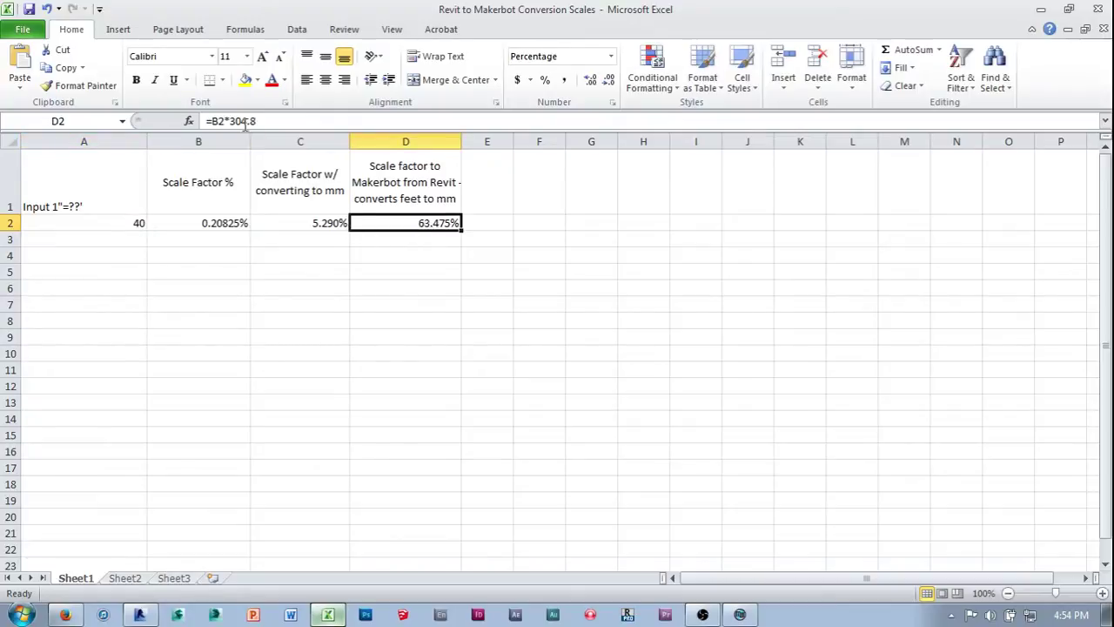
left_click(216, 223)
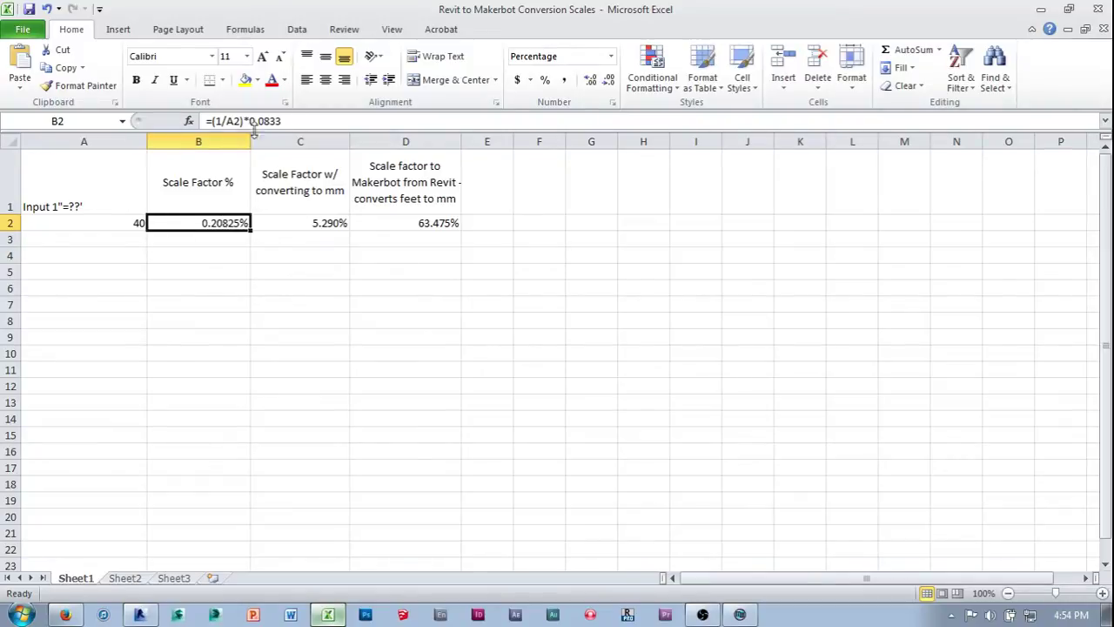
left_click(412, 222)
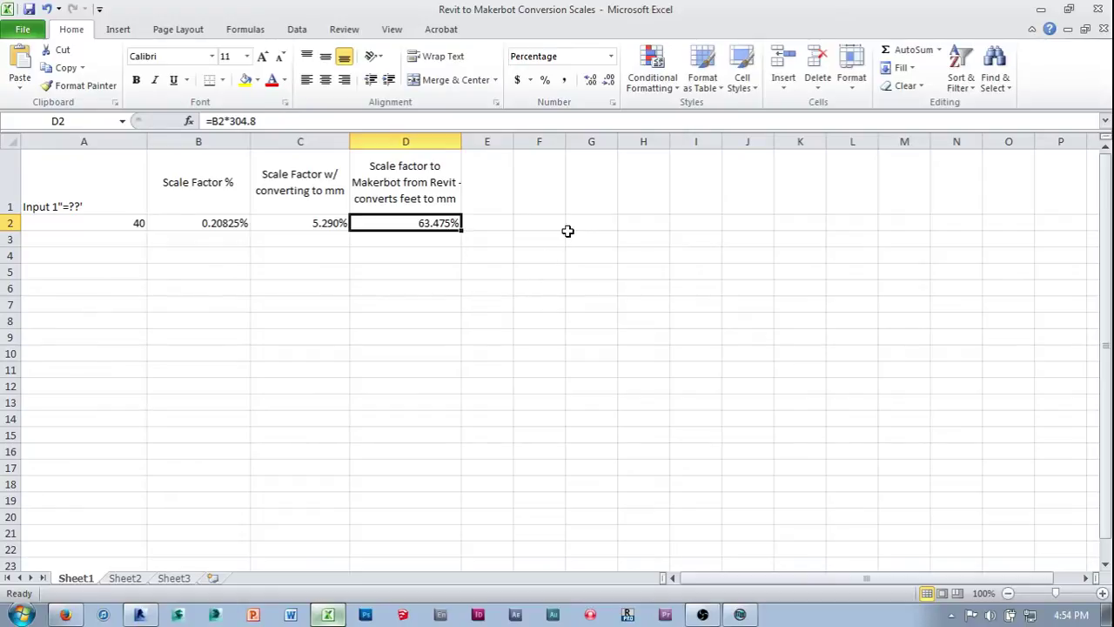
key("alt+Tab")
key("Tab")
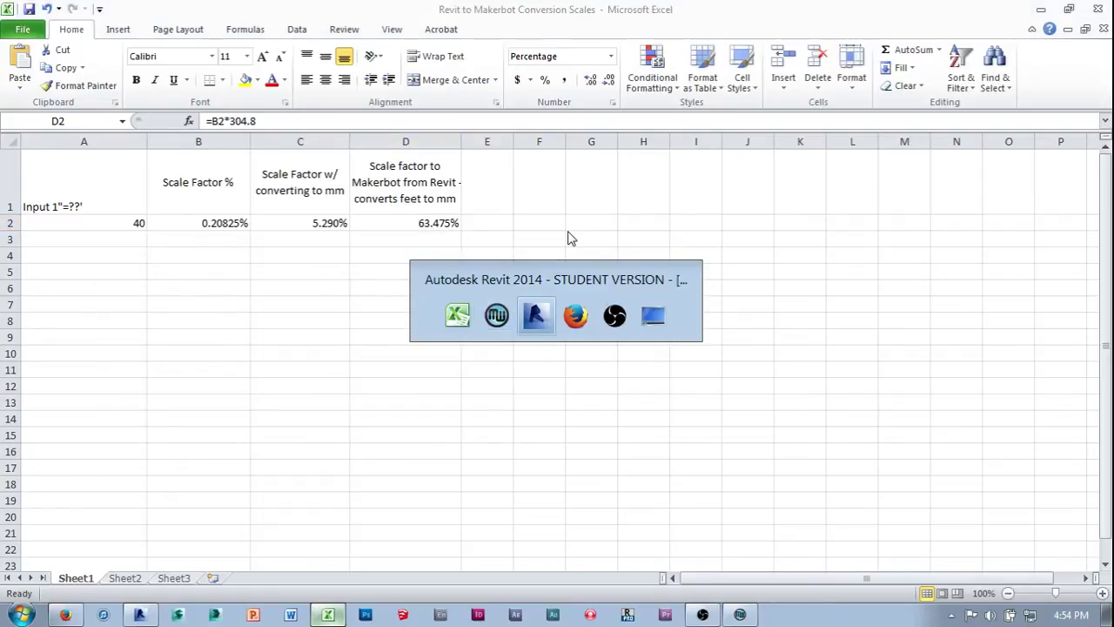
- Back in Revit, reset Temporary Hide/Isolate so the whole site shows again
key("Tab")
key("Tab")
key("Tab")
key("Tab")
key("Tab")
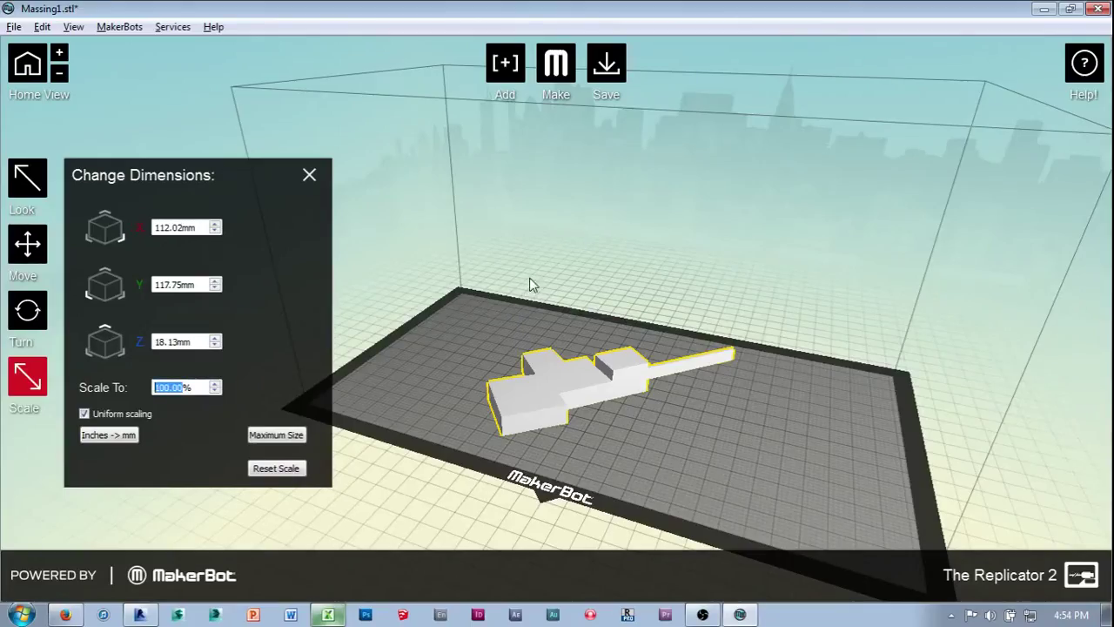
right_click_drag(529, 277, 511, 259)
key("alt+Tab")
key("Tab")
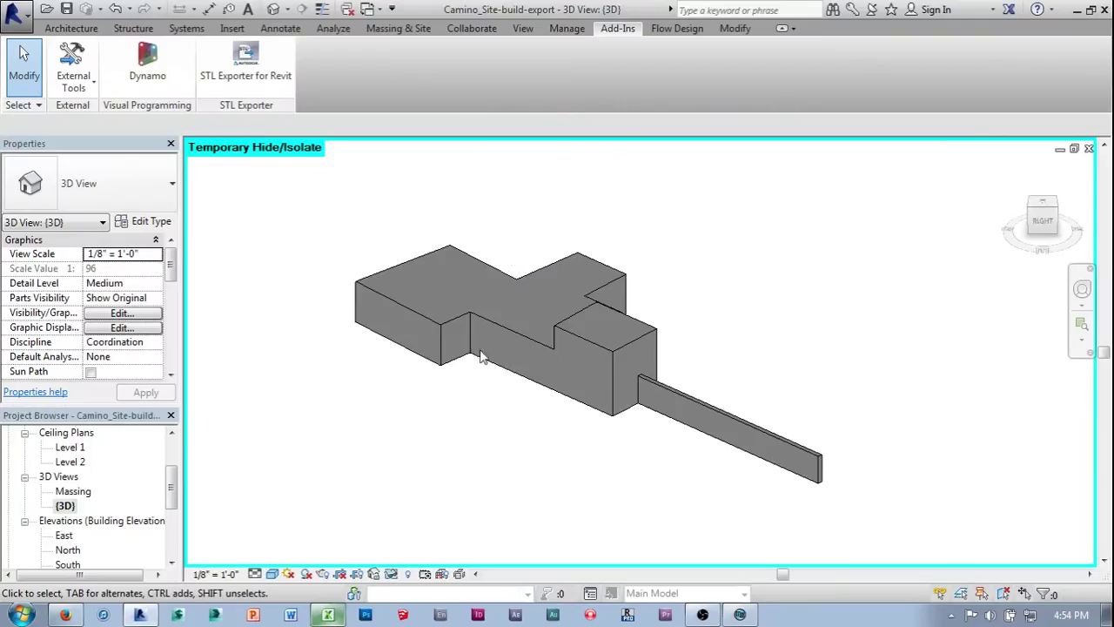
left_click(389, 574)
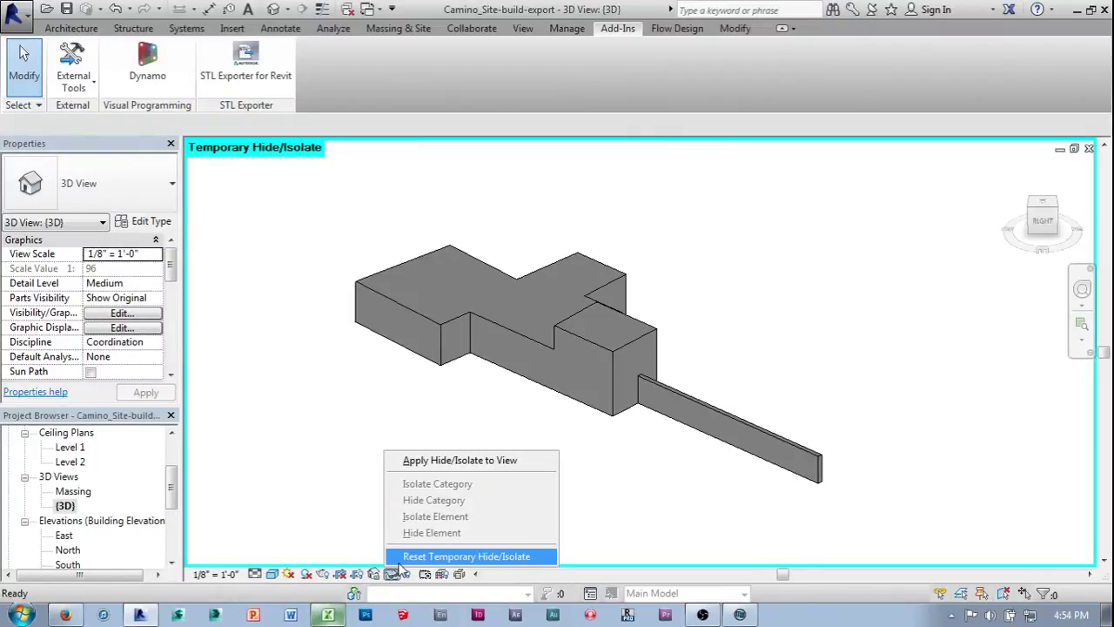
left_click(465, 552)
middle_click_drag(402, 419, 633, 350)
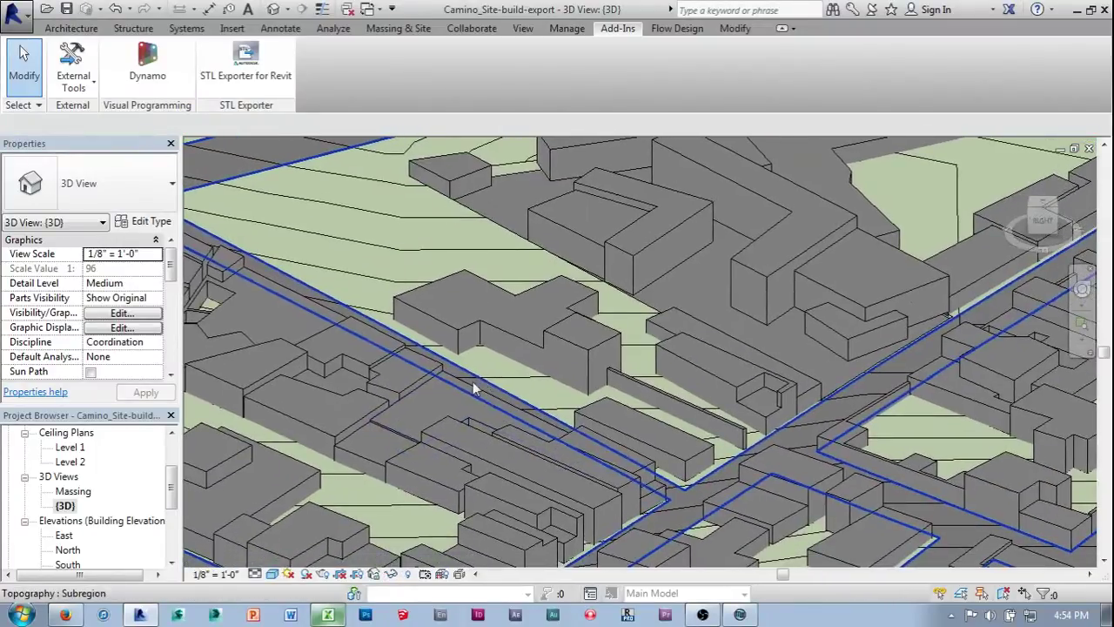
scroll(633, 351, "down", 3)
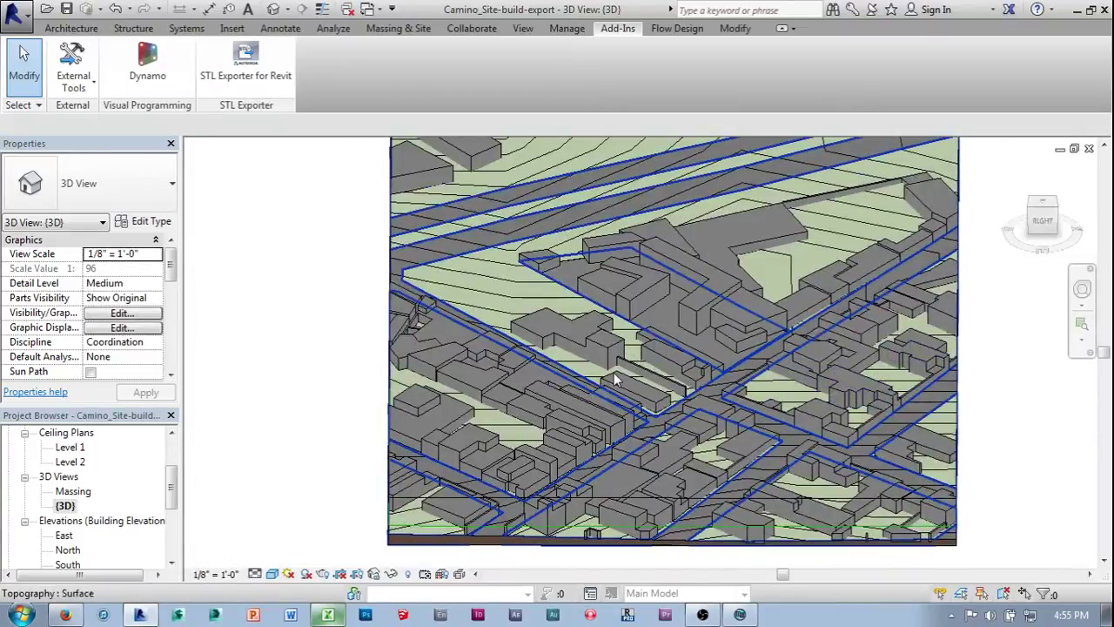
scroll(613, 372, "up", 2)
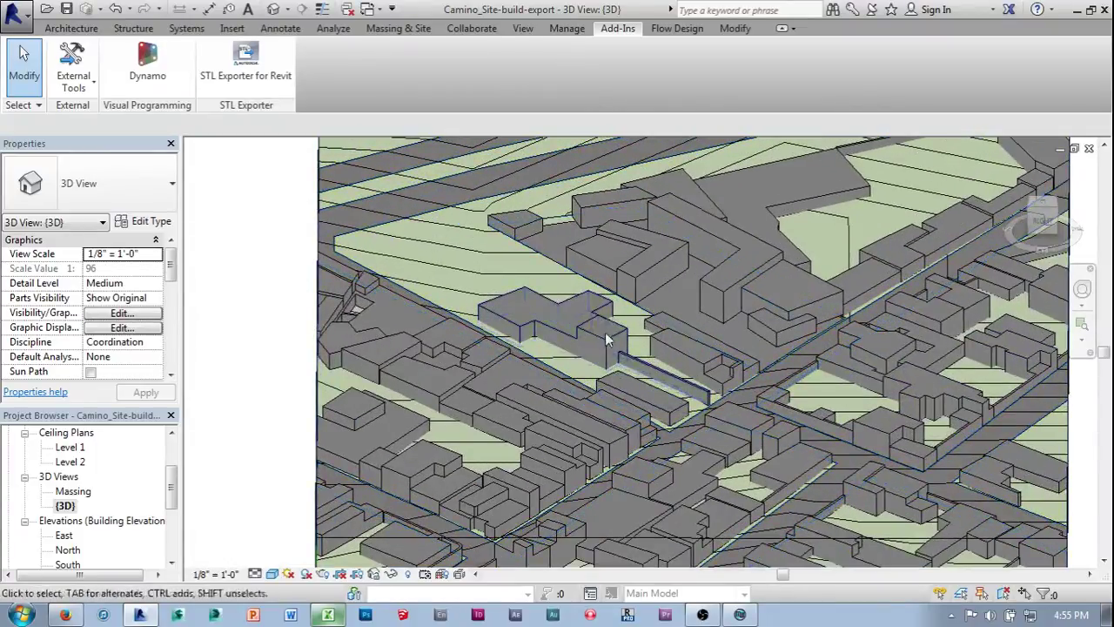
- Set the large massing building's Phase Created to Existing in the Properties palette
left_click(740, 378)
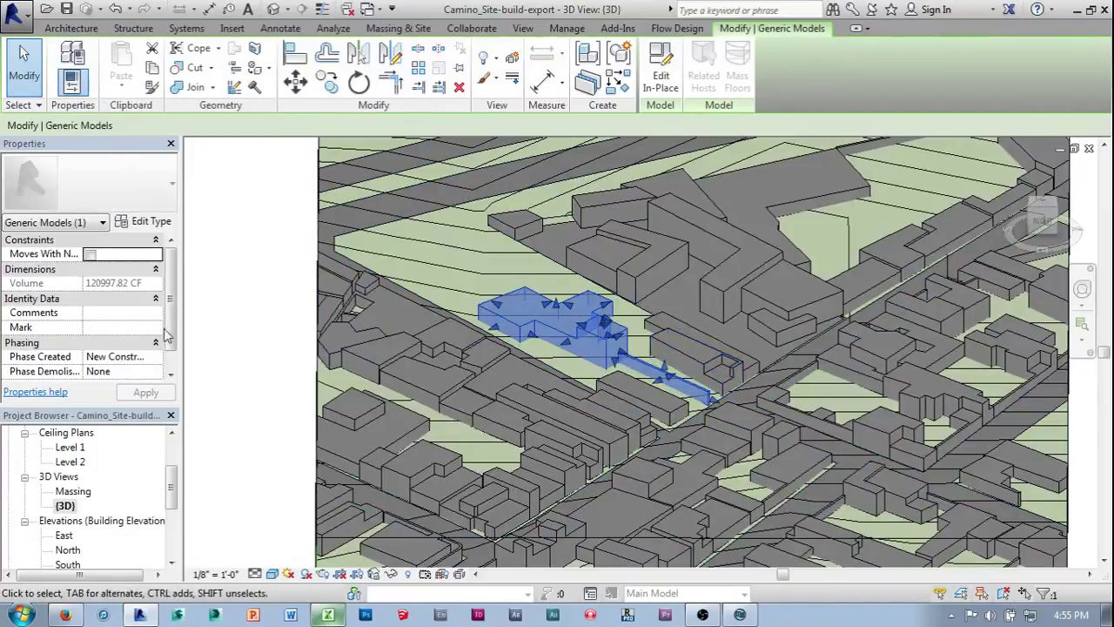
scroll(175, 329, "down", 1)
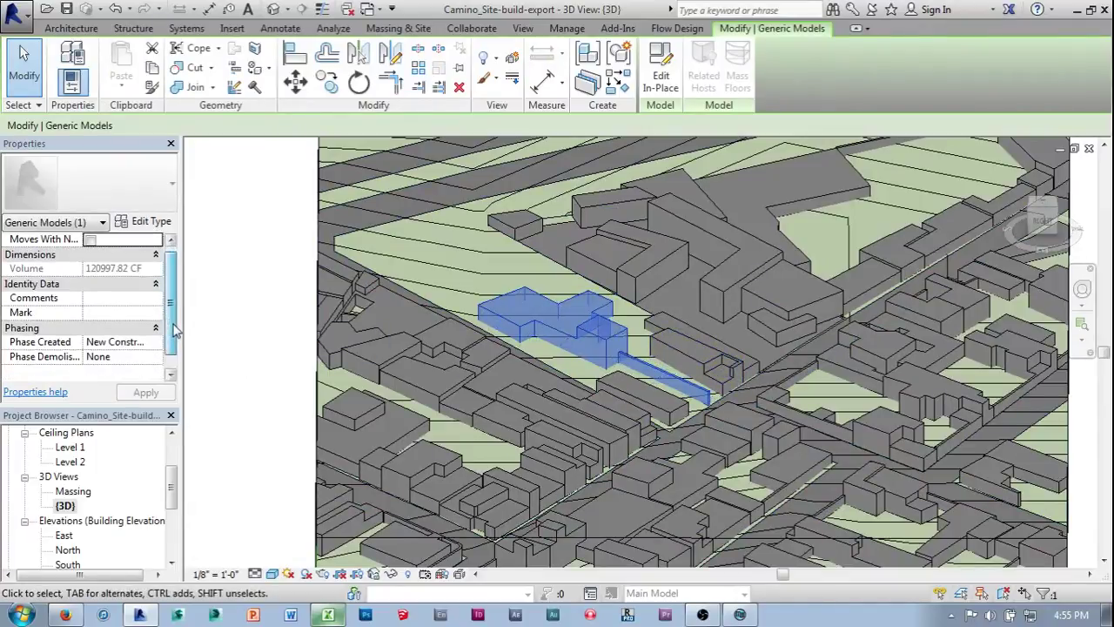
left_click(111, 341)
left_click(157, 343)
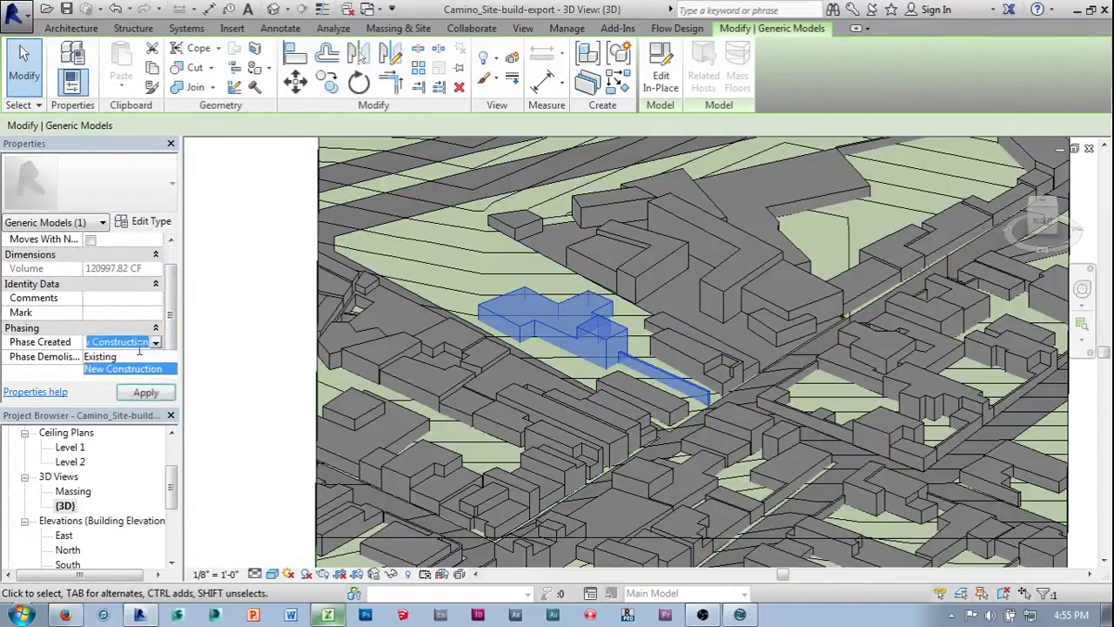
left_click(108, 356)
left_click(254, 361)
mouse_move(273, 397)
middle_mouse_down("shift")
mouse_move(443, 430)
mouse_move(282, 381)
mouse_move(262, 393)
mouse_move(270, 390)
middle_mouse_up("shift")
scroll(672, 384, "up", 2)
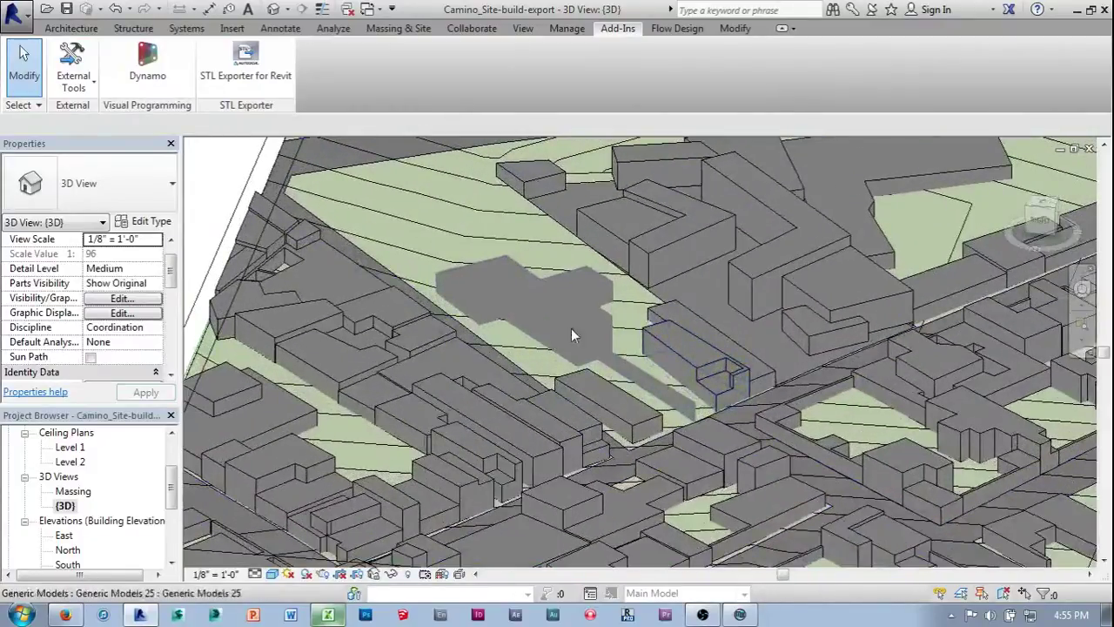
- Isolate the smaller box-shaped building mass in the 3D view
left_click(689, 360)
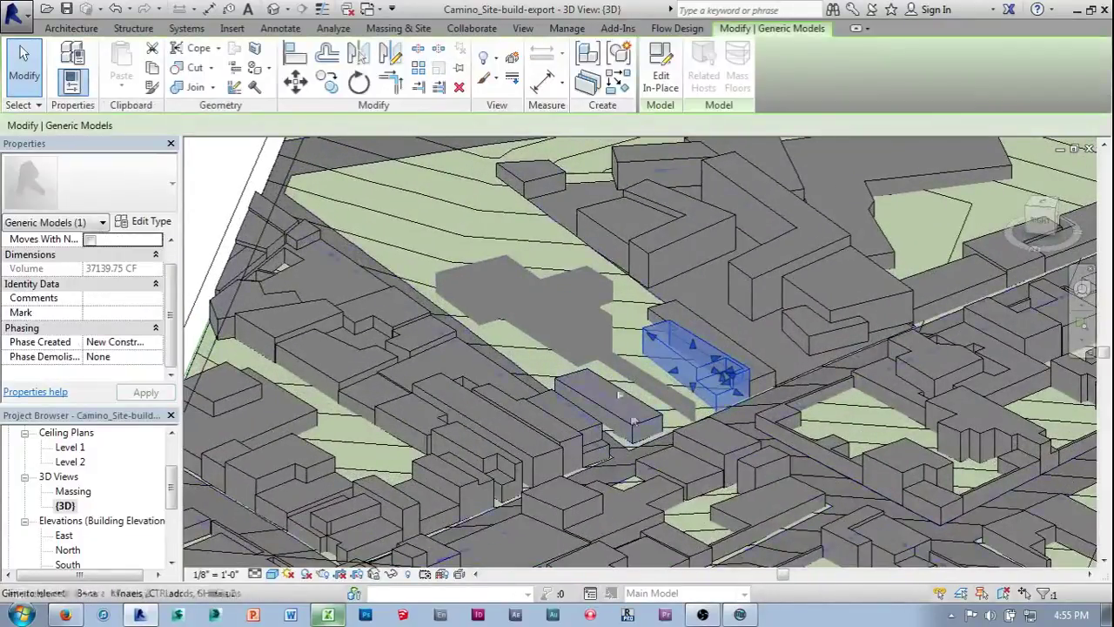
scroll(670, 318, "up", 3)
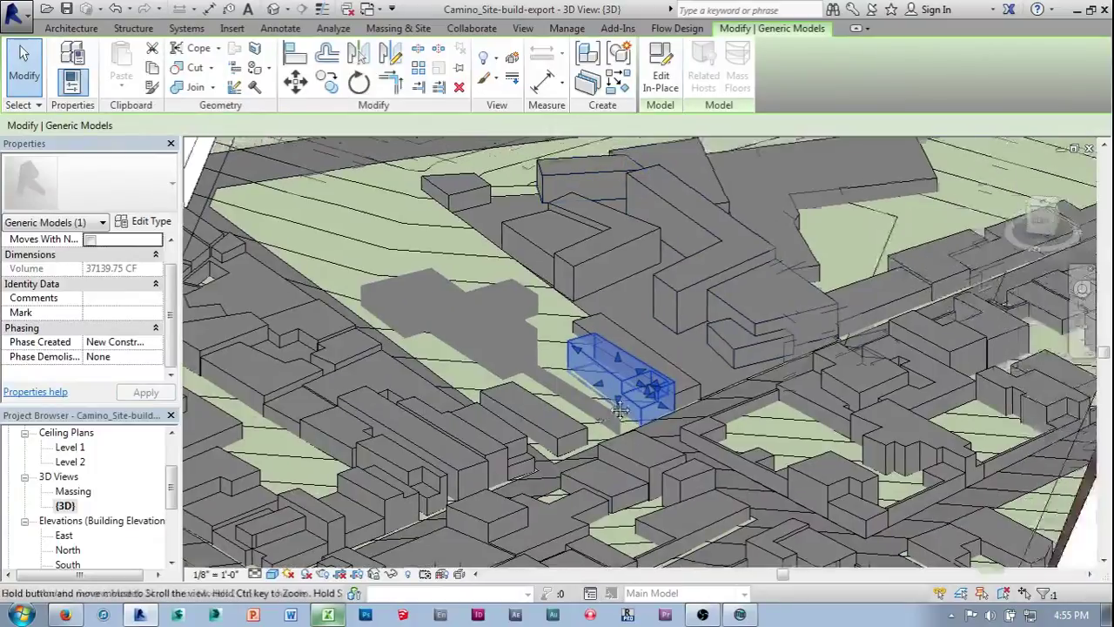
left_click(391, 574)
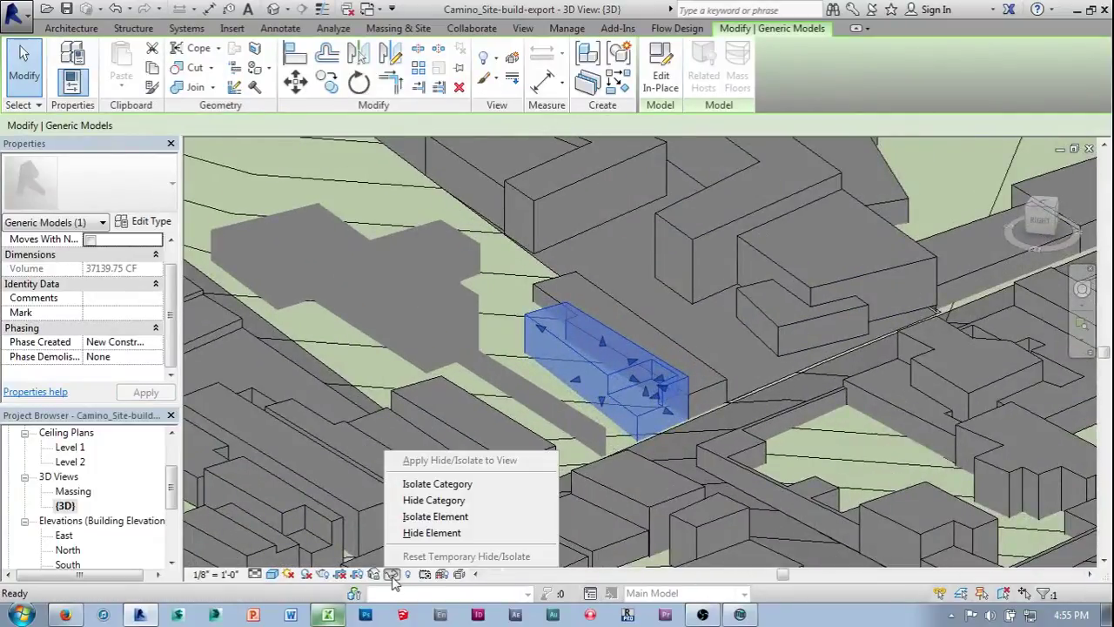
left_click(431, 517)
- Export the isolated block with STL Exporter for Revit as a binary STL named Massing… on the Desktop
left_click(618, 28)
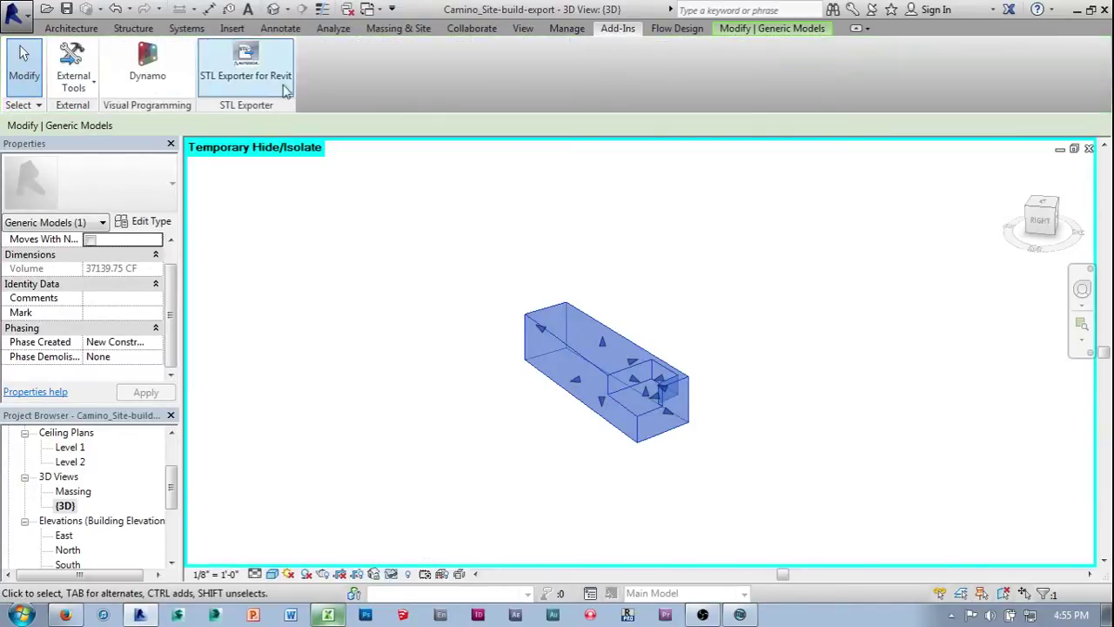
left_click(284, 89)
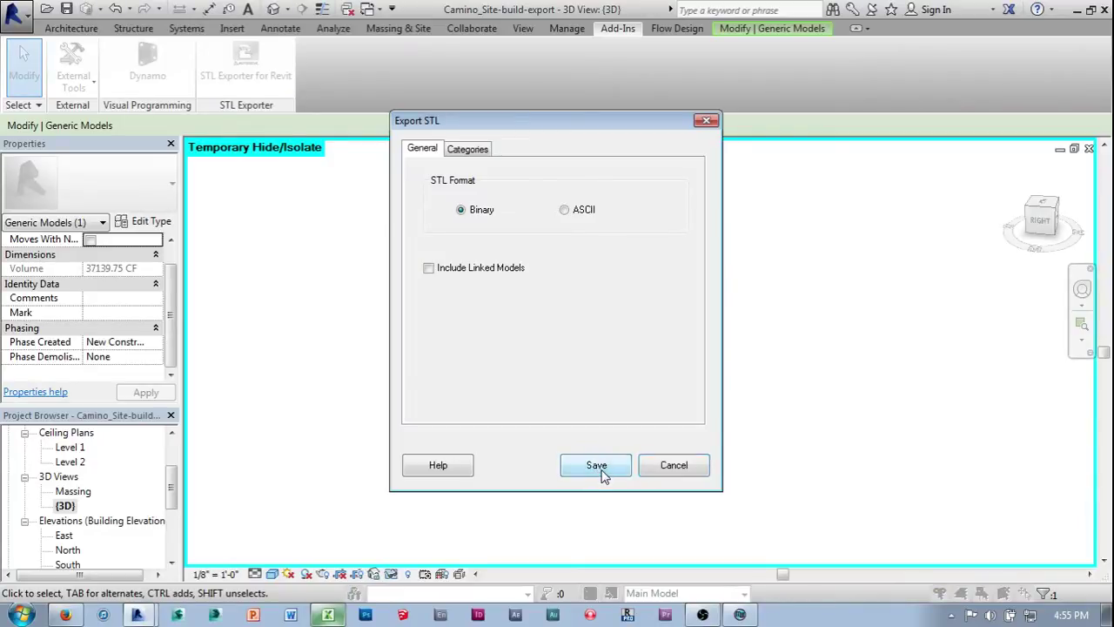
left_click(599, 469)
type("Massing")
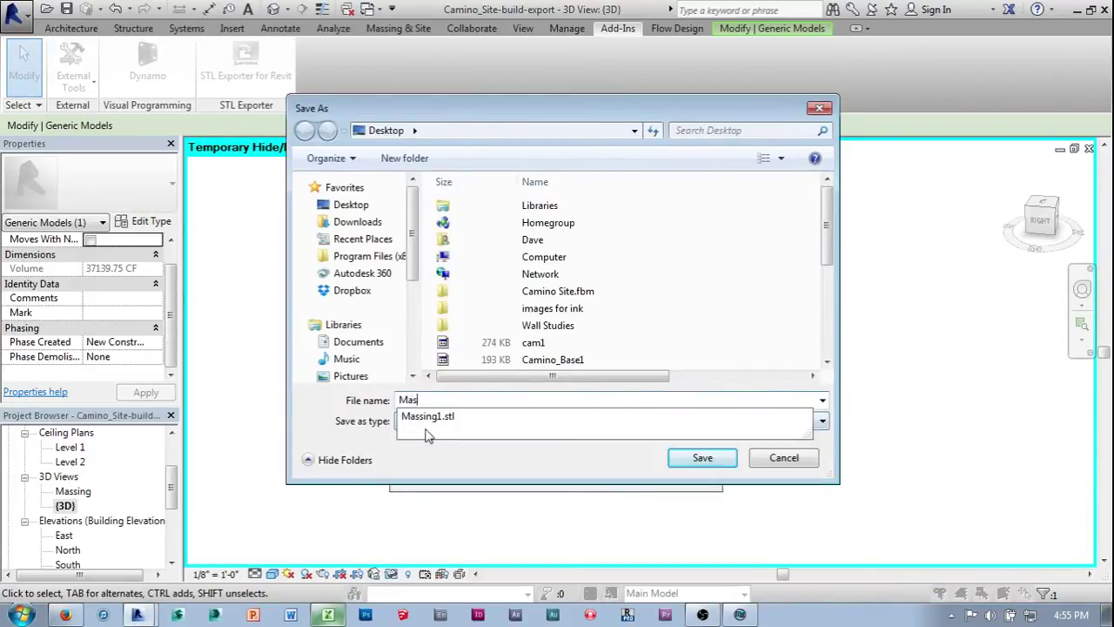
left_click(425, 430)
key("Return")
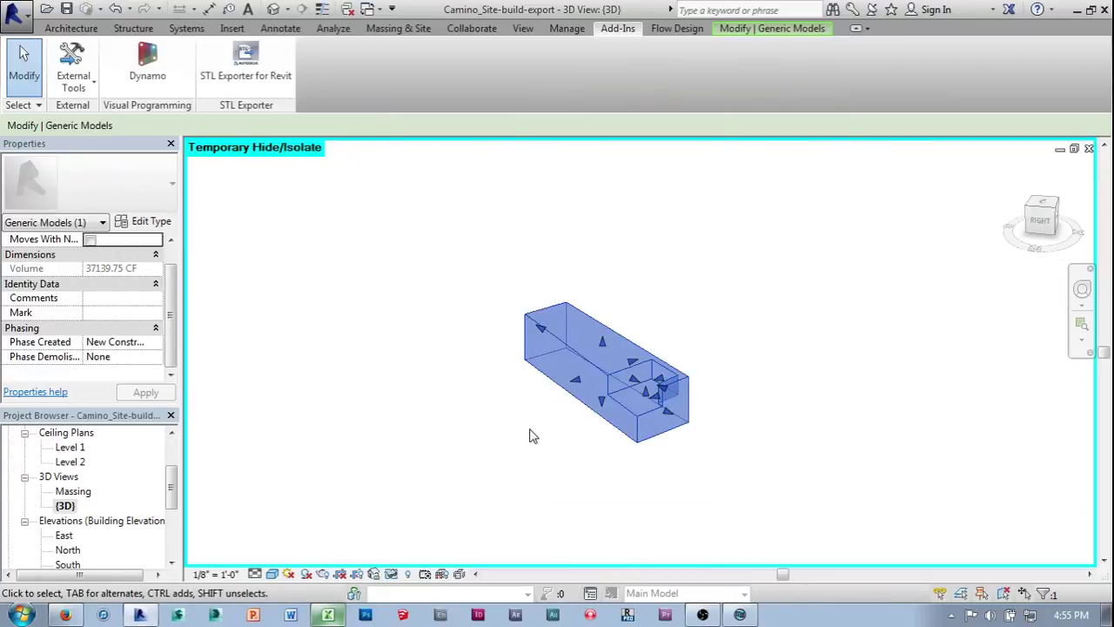
- Open Massing2 and move it onto the platform
key("ctrl+o")
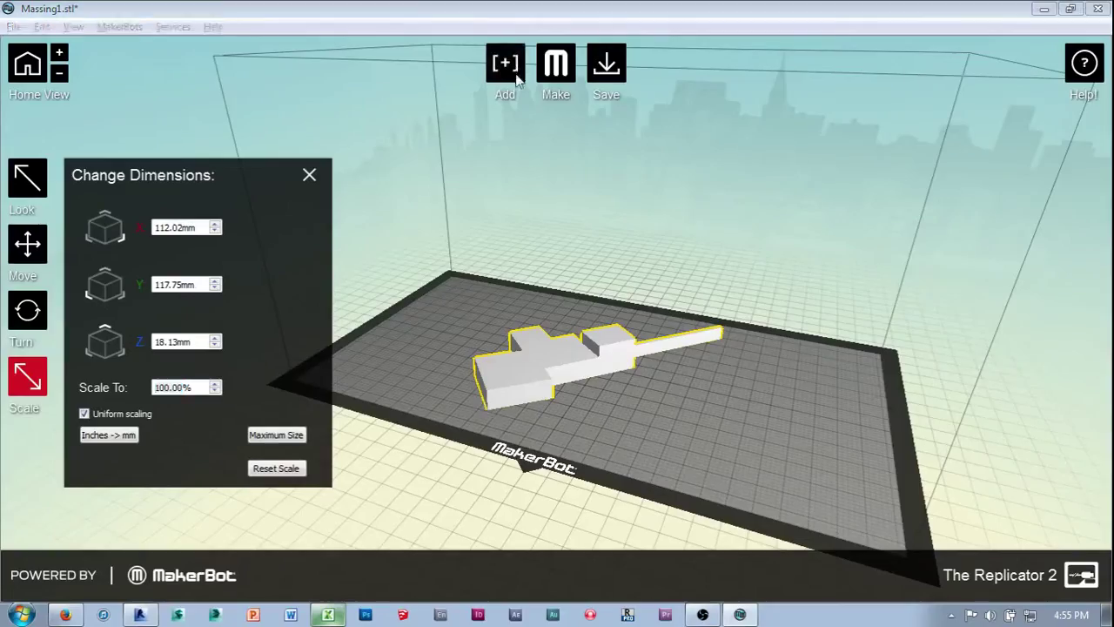
scroll(794, 270, "down", 3)
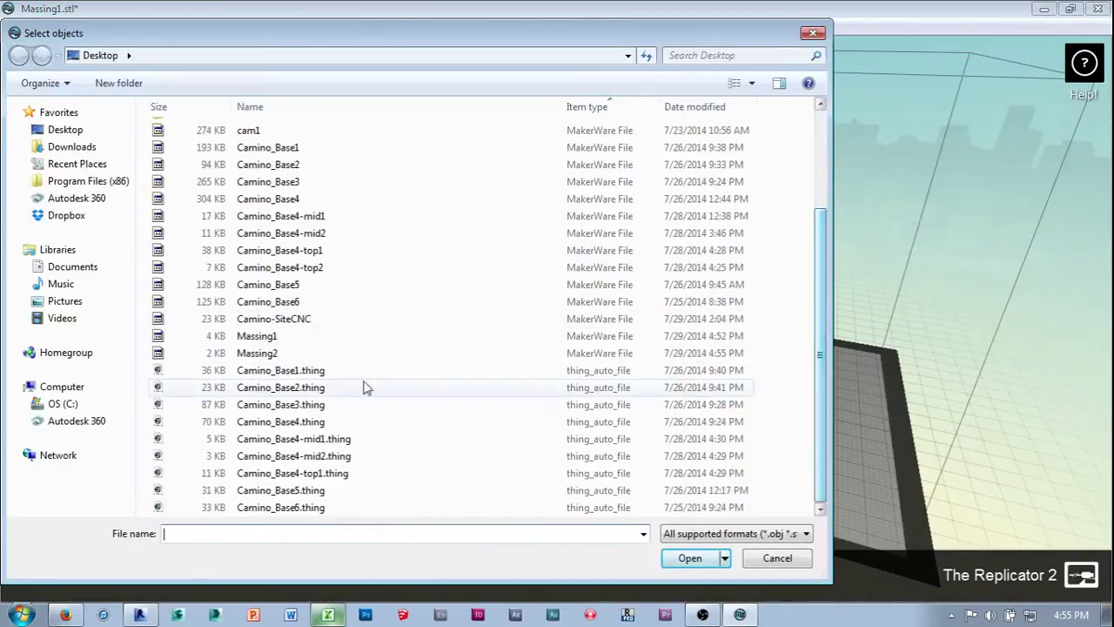
double_click(252, 353)
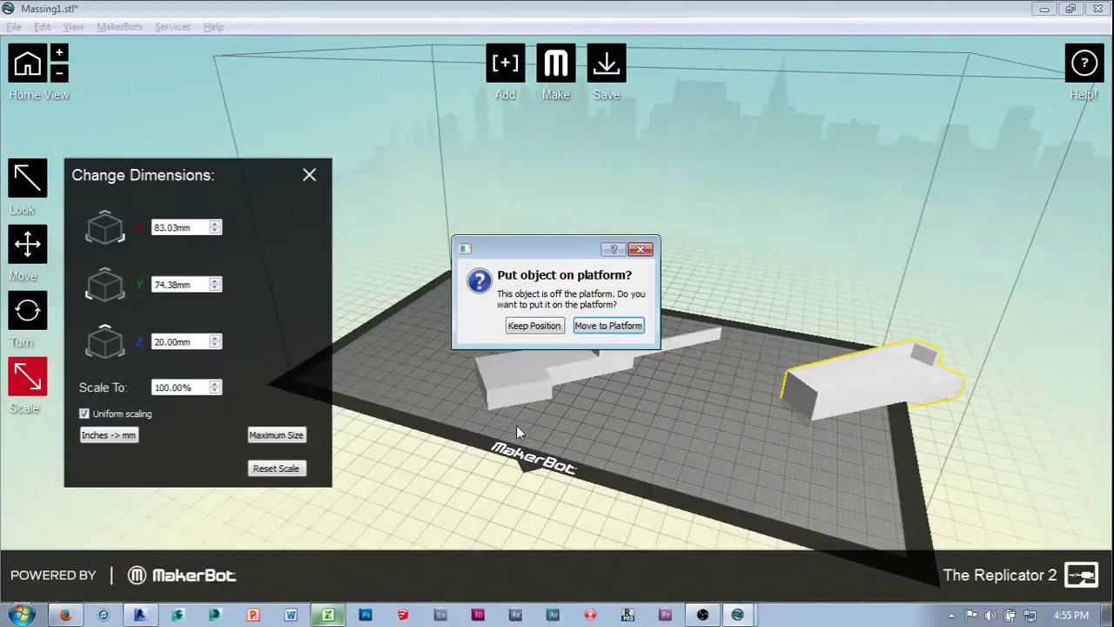
left_click(601, 328)
- Scale Massing2 to 63.47% and auto-arrange it beside Massing1 on the plate
left_click(186, 390)
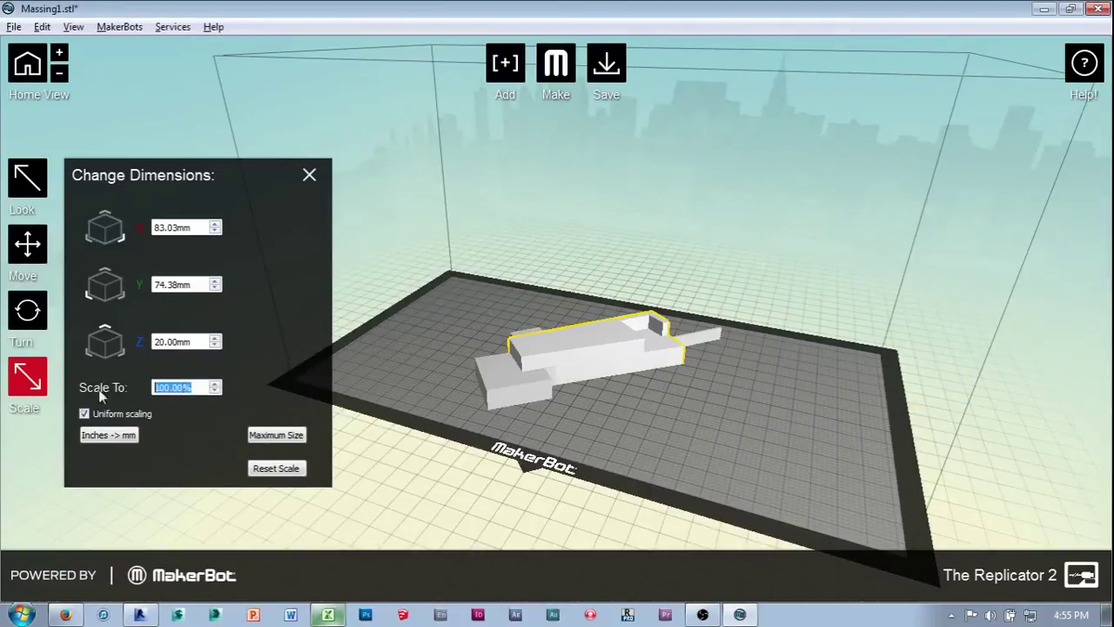
key("alt+Tab")
key("alt+Tab")
key("alt+Tab")
type("63.47")
key("Return")
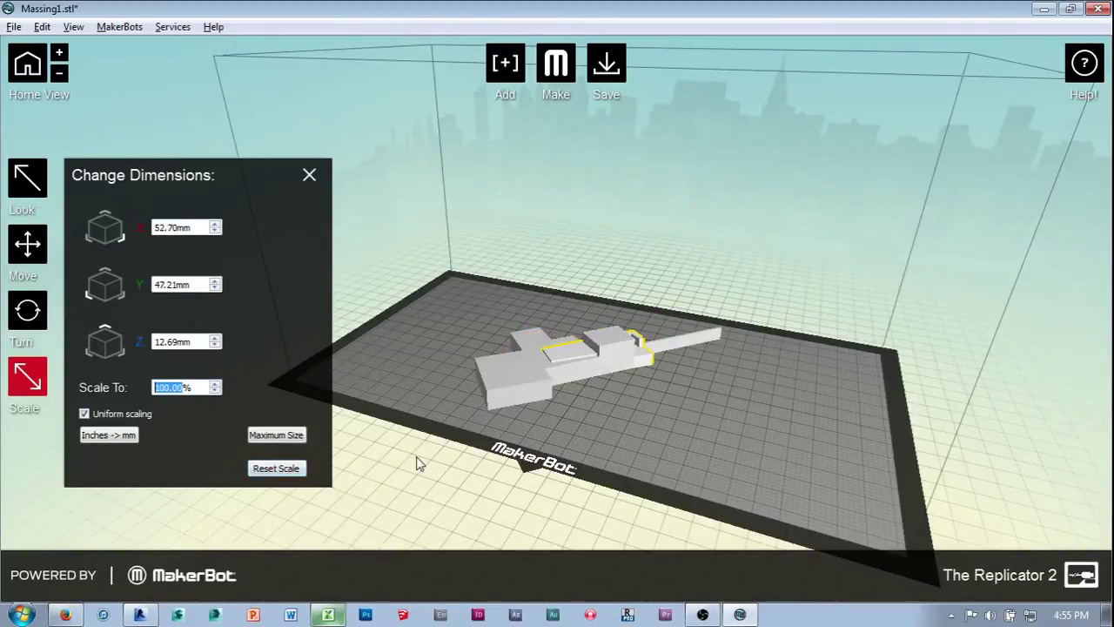
key("ctrl+z")
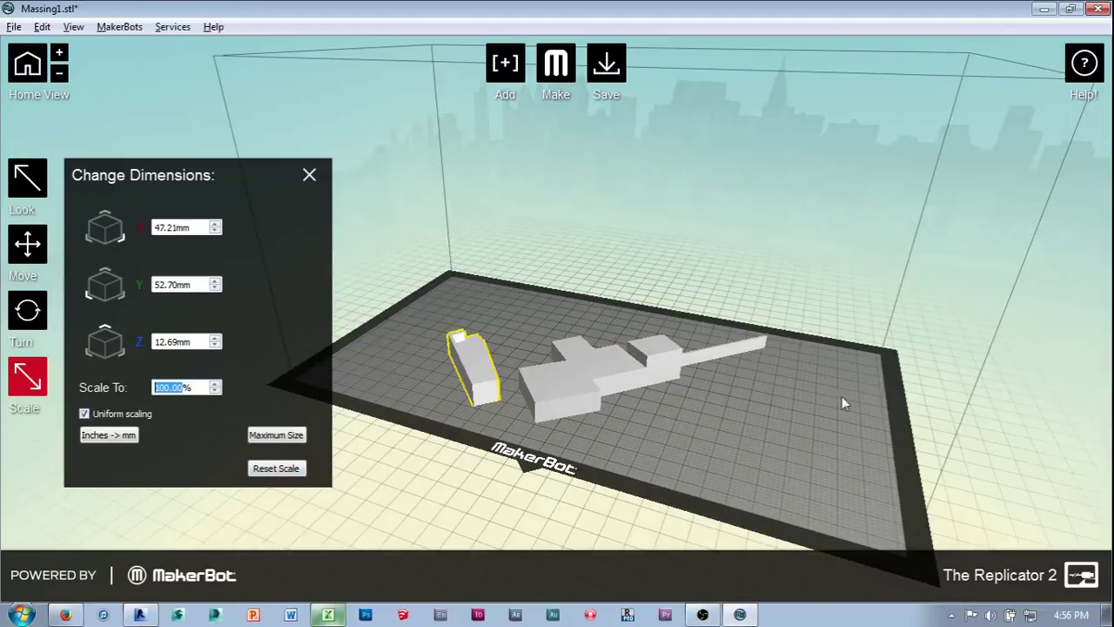
mouse_move(484, 491)
right_mouse_down()
mouse_move(535, 490)
mouse_move(580, 413)
mouse_move(585, 462)
mouse_move(598, 455)
mouse_move(505, 497)
mouse_move(471, 498)
mouse_move(461, 478)
mouse_move(539, 492)
mouse_move(494, 497)
right_mouse_up()
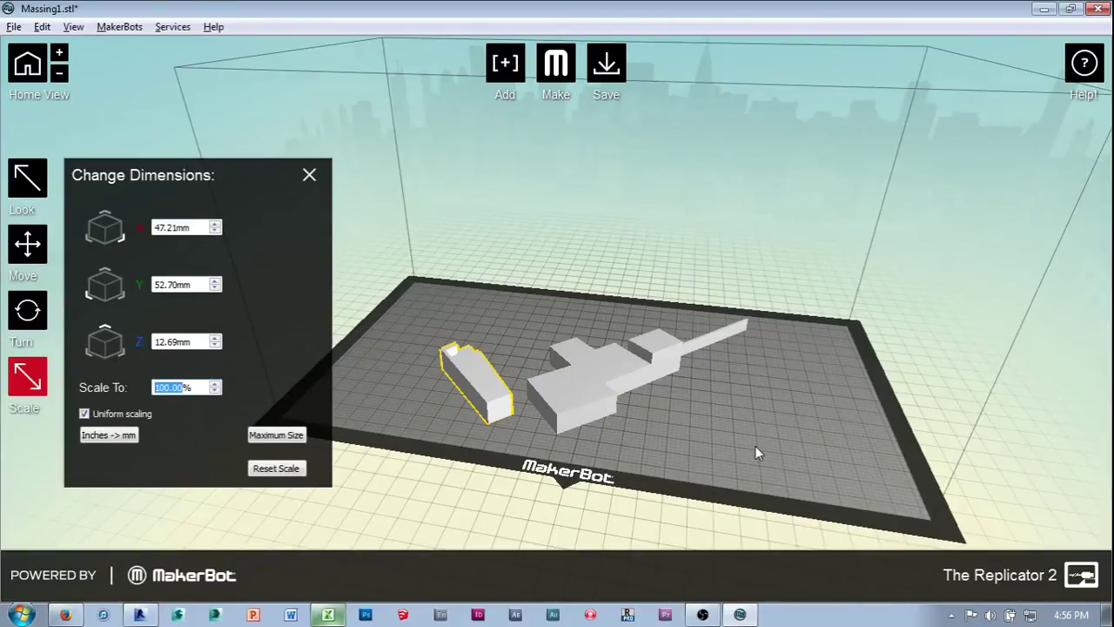
key("alt+Tab")
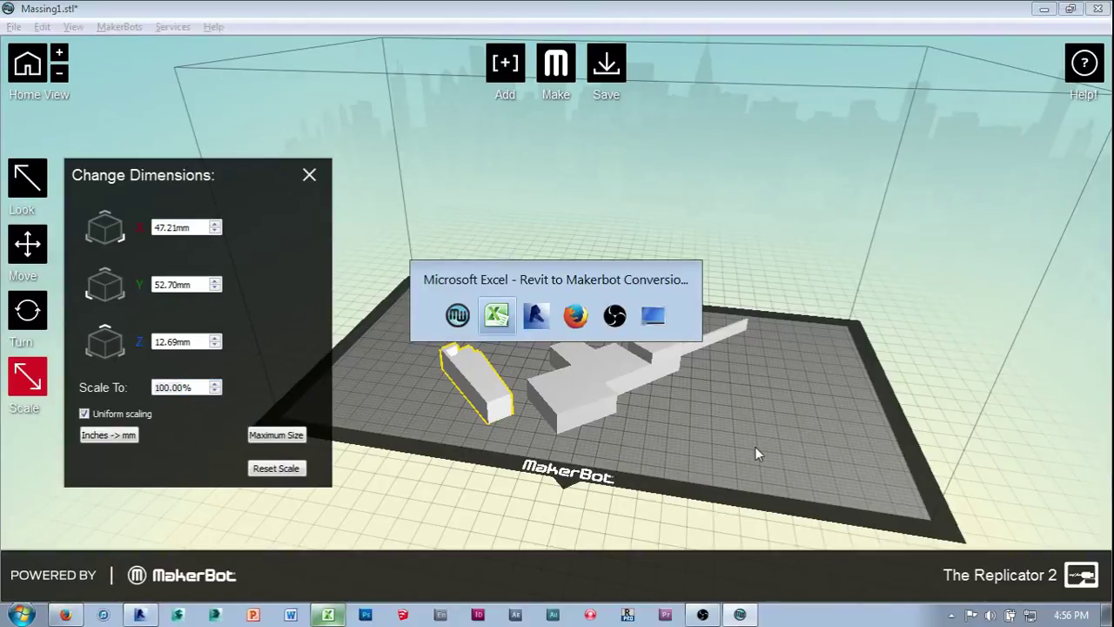
- Back in Revit, restore the full site model and set the blue mass's Phase Created to Existing
key("alt+Tab")
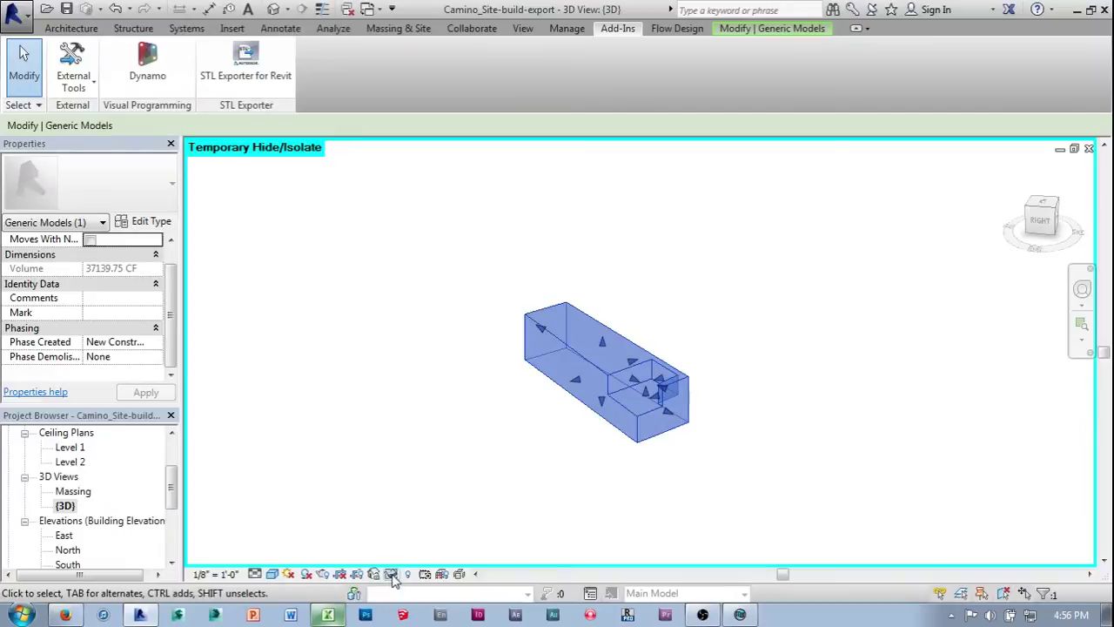
left_click(391, 575)
left_click(414, 562)
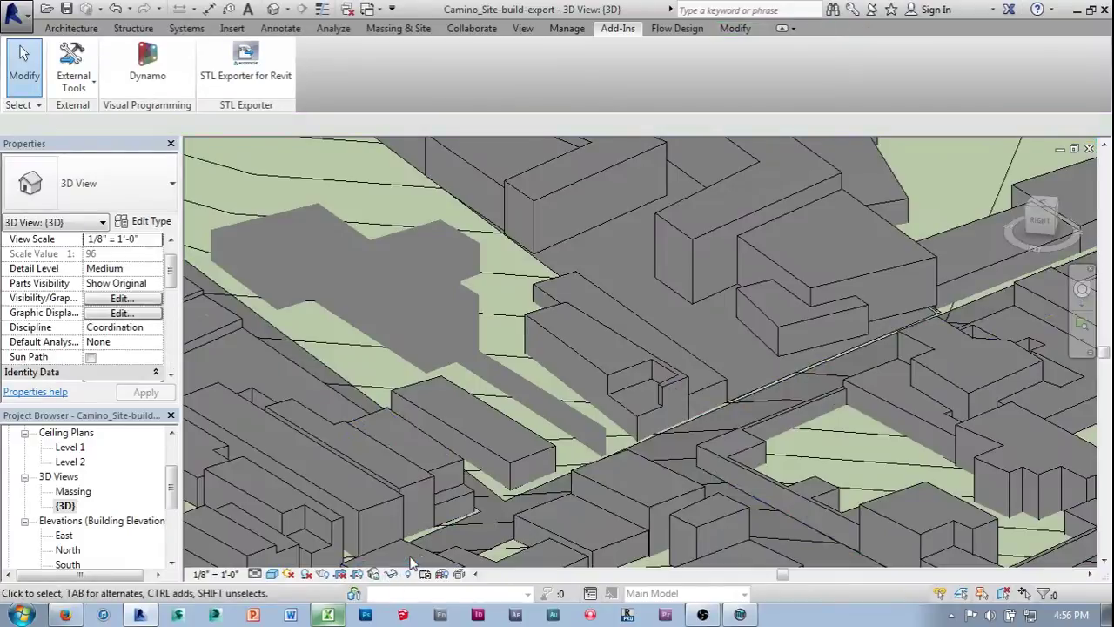
left_click(599, 366)
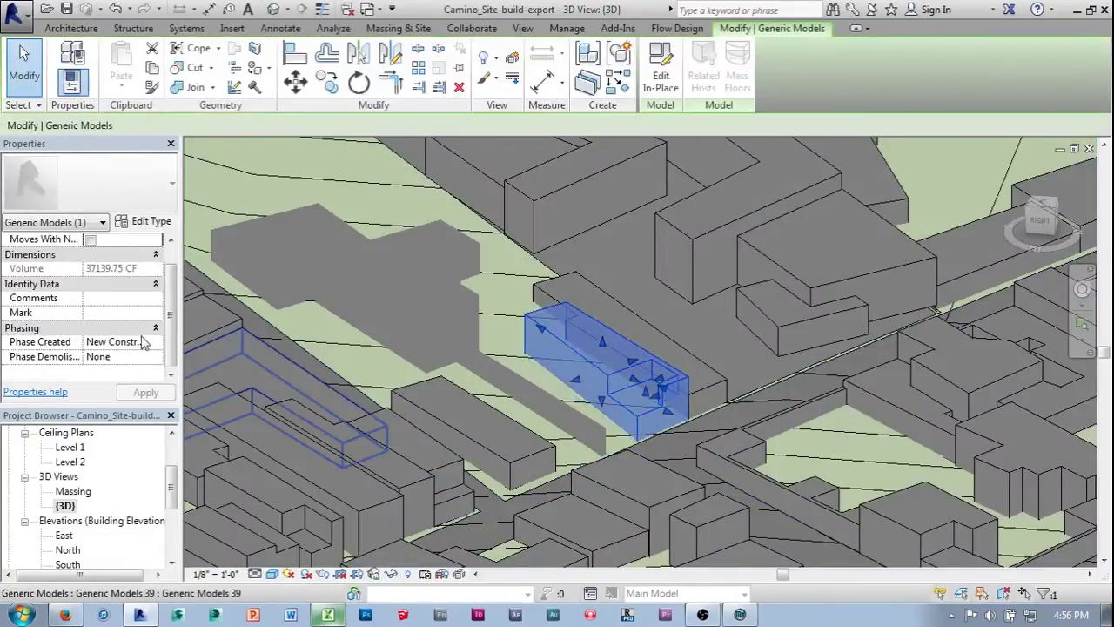
left_click(121, 342)
left_click(156, 342)
left_click(125, 358)
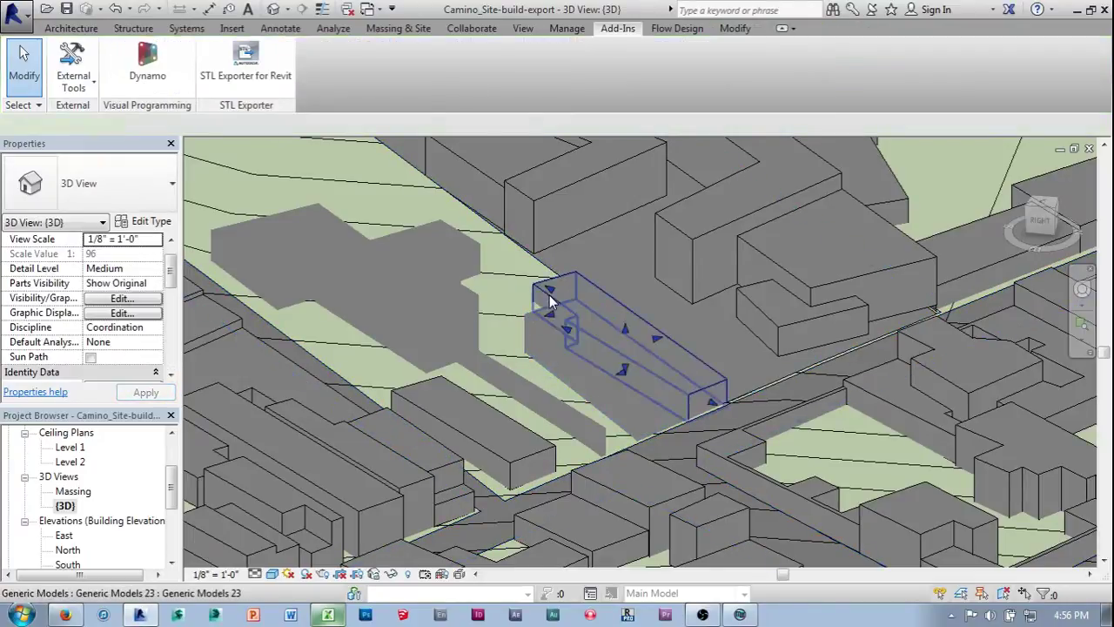
- Select the long bar-shaped mass for isolation, after briefly isolating the generic model category
left_click(549, 296)
left_click(390, 574)
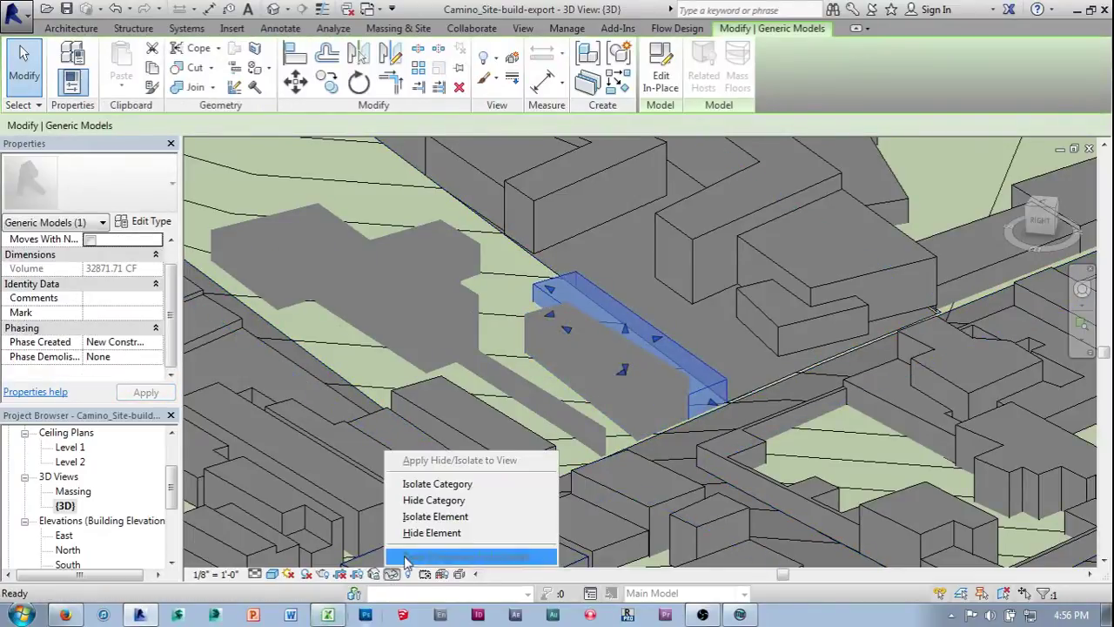
left_click(452, 485)
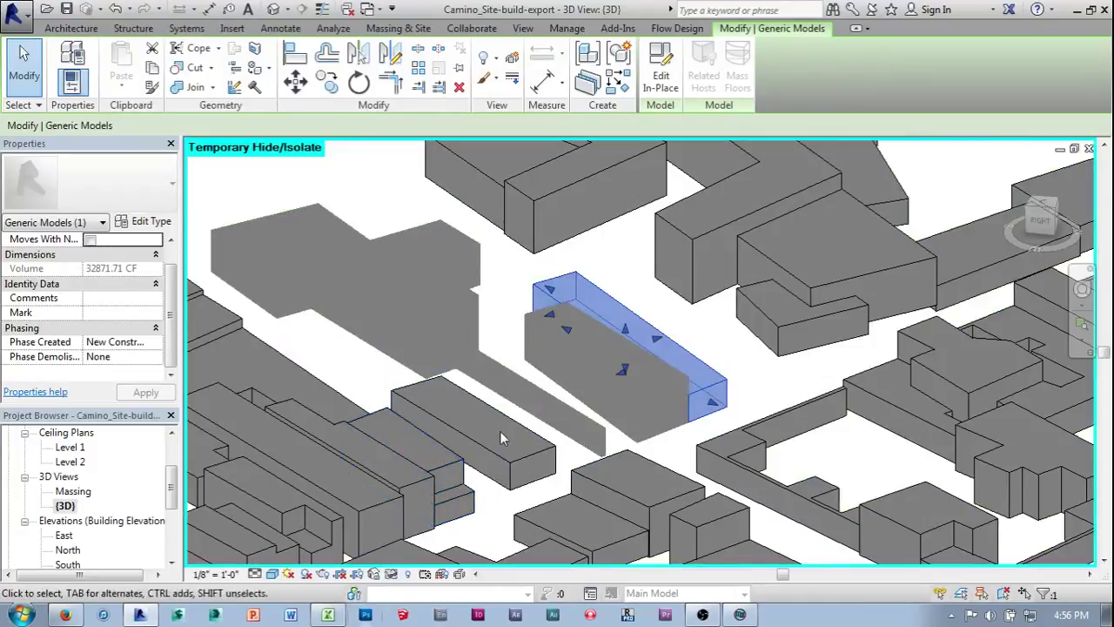
left_click(391, 574)
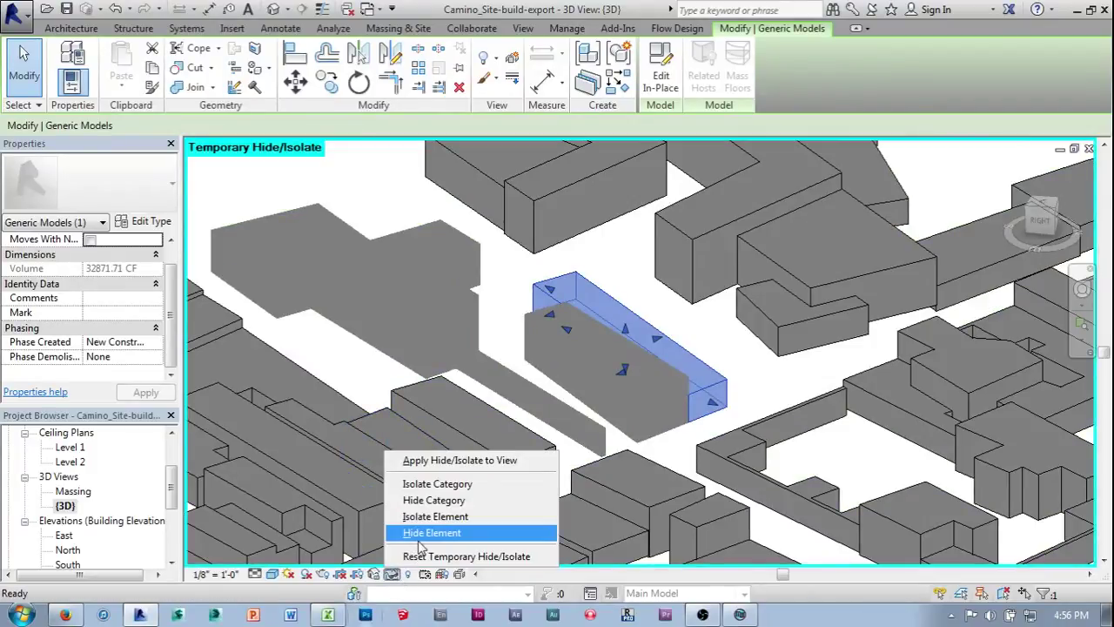
left_click(428, 555)
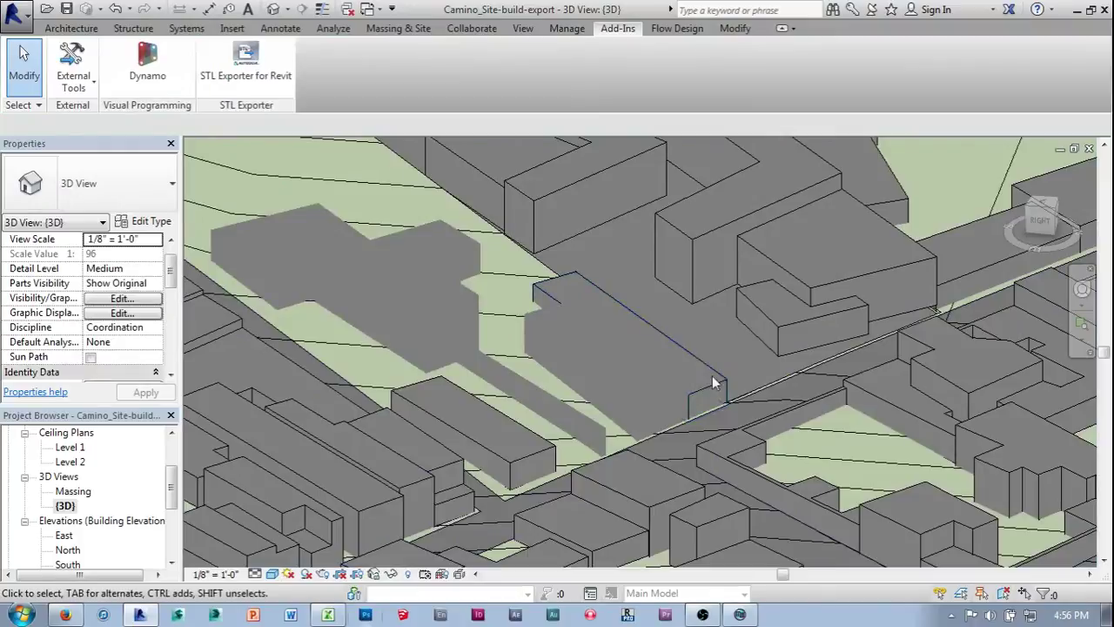
left_click(714, 389)
left_click(391, 574)
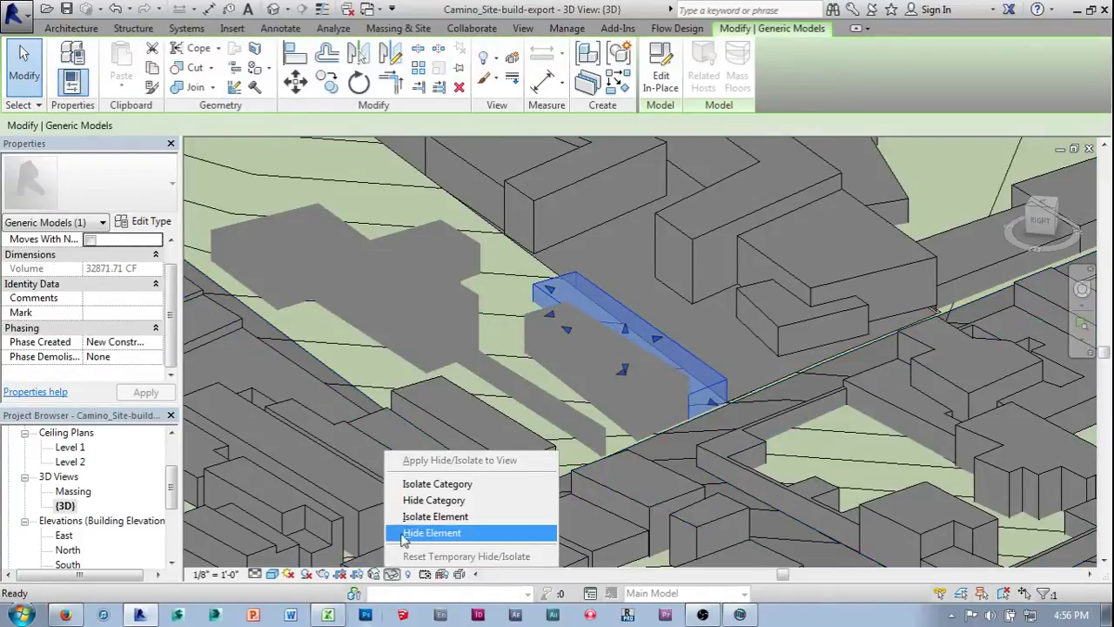
- Isolate the long bar-shaped mass alone in the 3D view
left_click(435, 517)
left_click(514, 410)
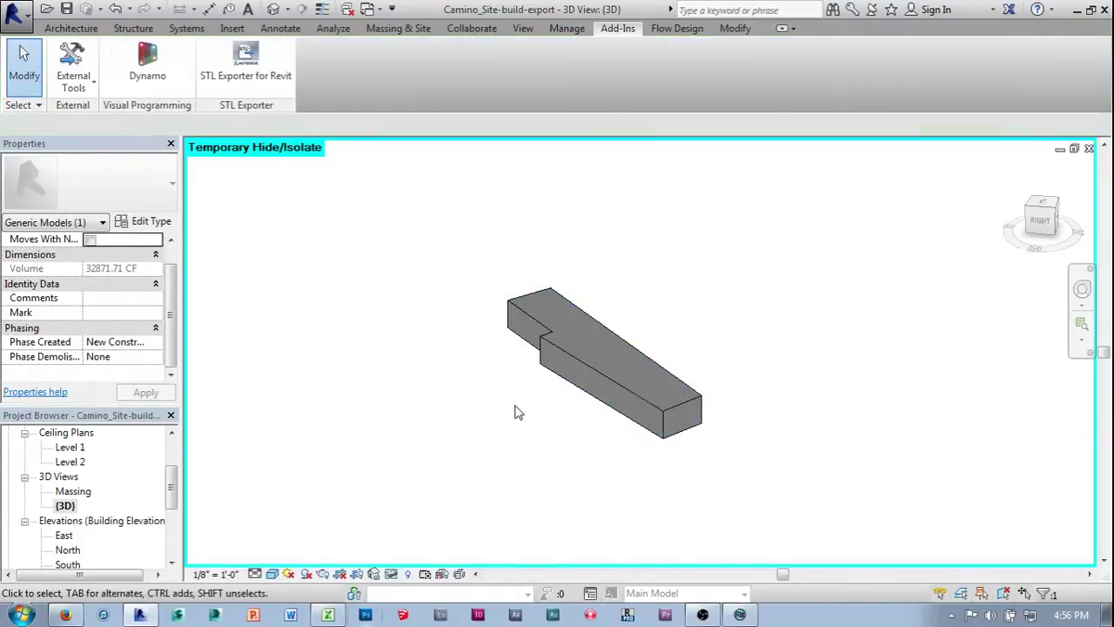
scroll(529, 409, "up", 3)
middle_click_drag(530, 415, 424, 434)
- Export the isolated mass with the STL Exporter as Massing1 on the Desktop
left_click(245, 59)
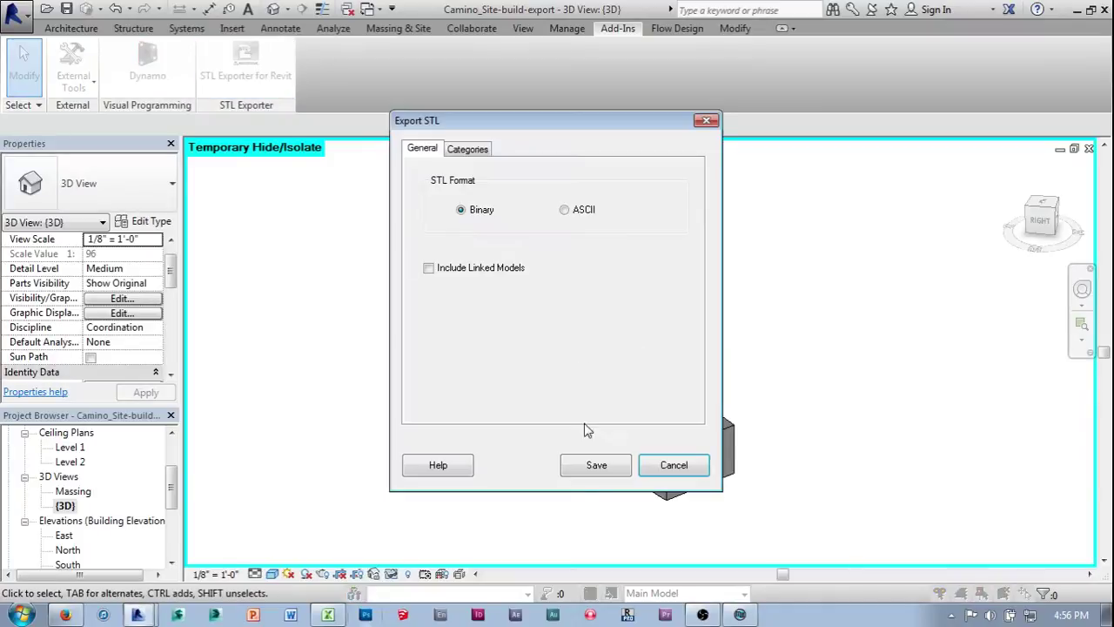
left_click(599, 465)
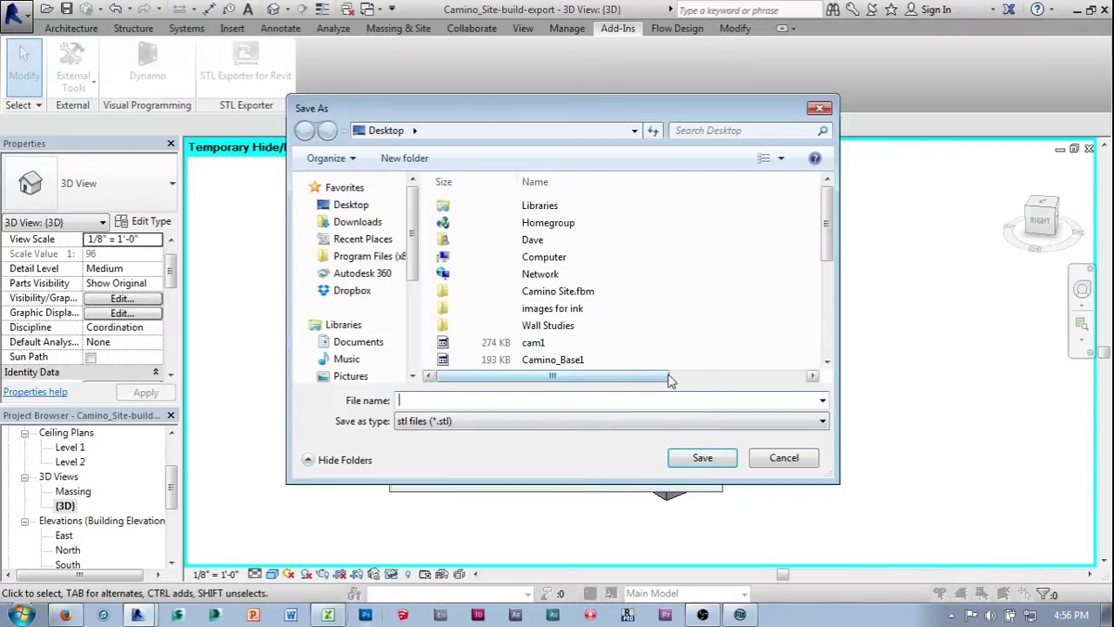
type("Massing")
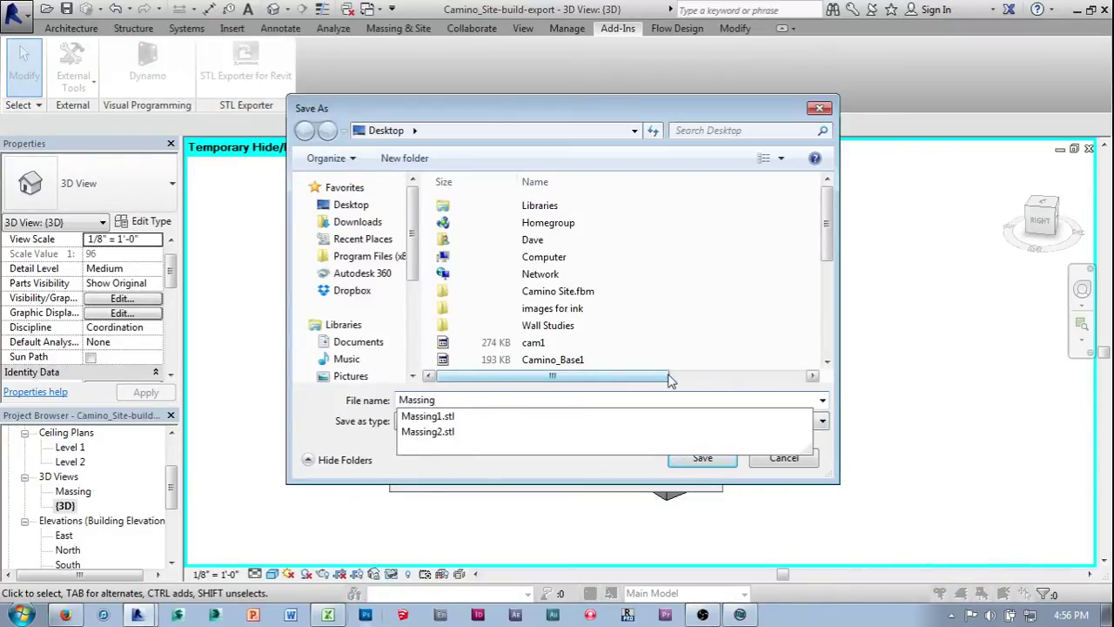
type("1")
key("Return")
key("alt+Tab")
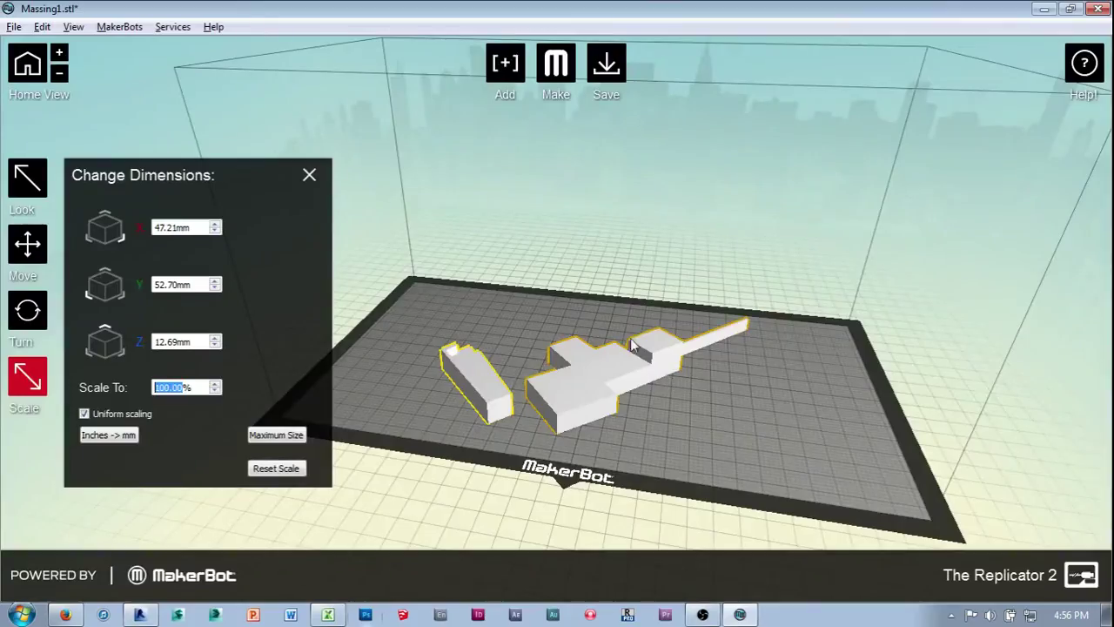
- Add Massing3 onto the build platform and scale it to 63.47%, checking the factor in Excel
left_click(505, 62)
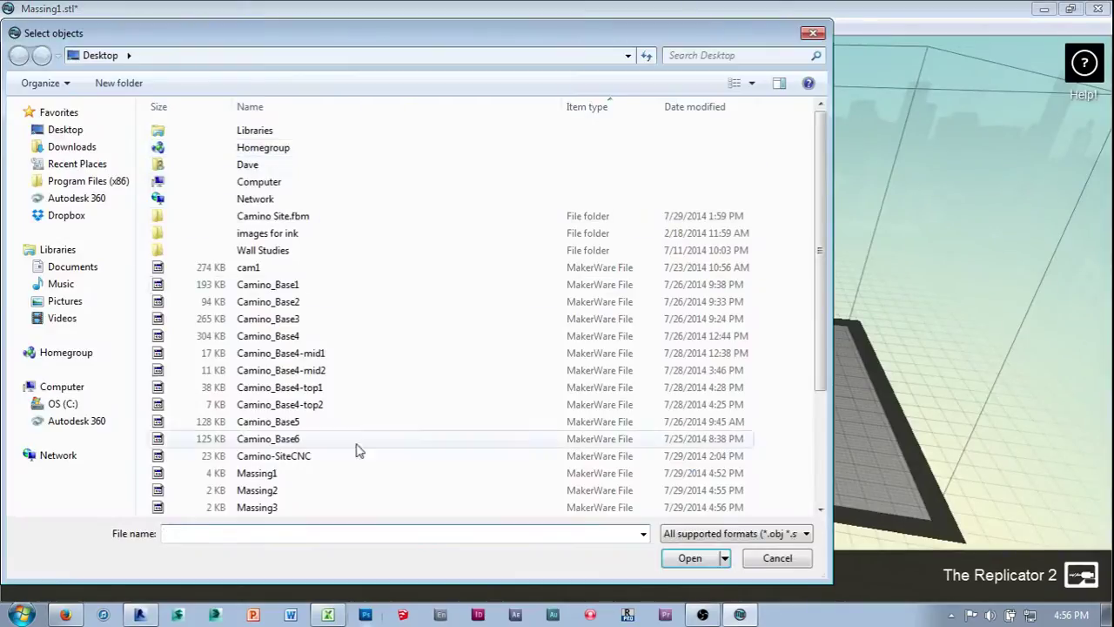
double_click(290, 509)
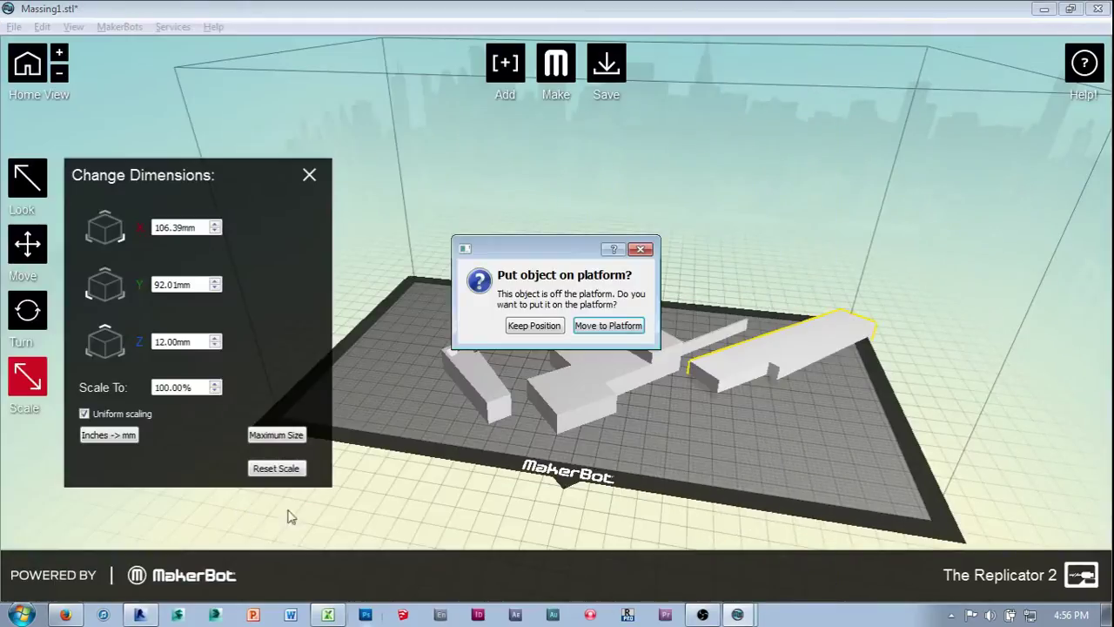
left_click(608, 325)
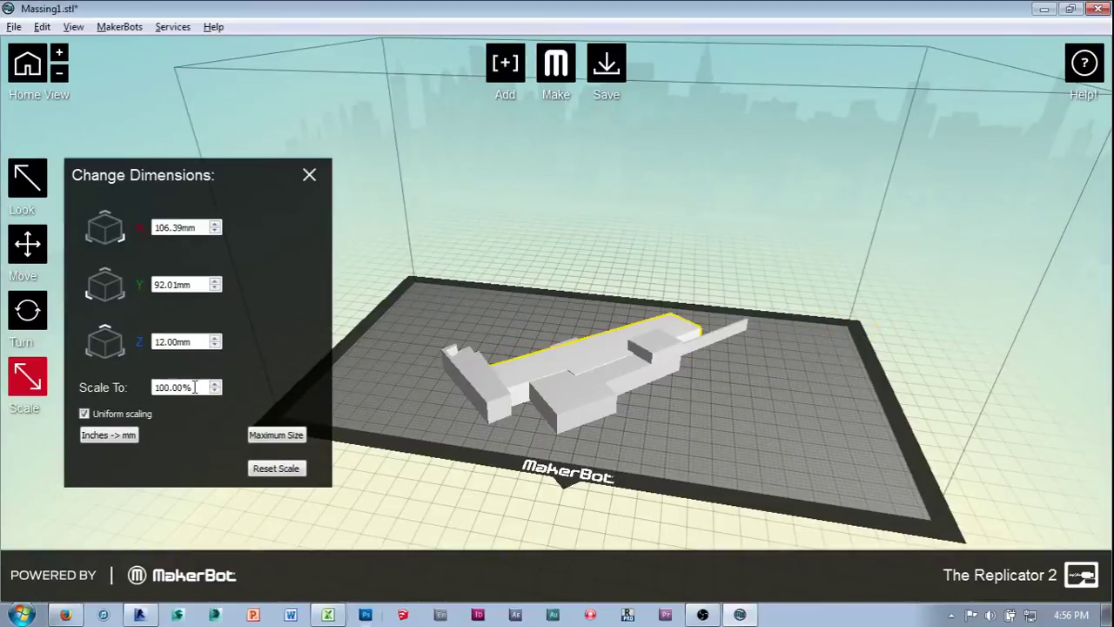
left_click_drag(195, 388, 116, 392)
type("63")
key("alt+Tab")
key("alt+Tab")
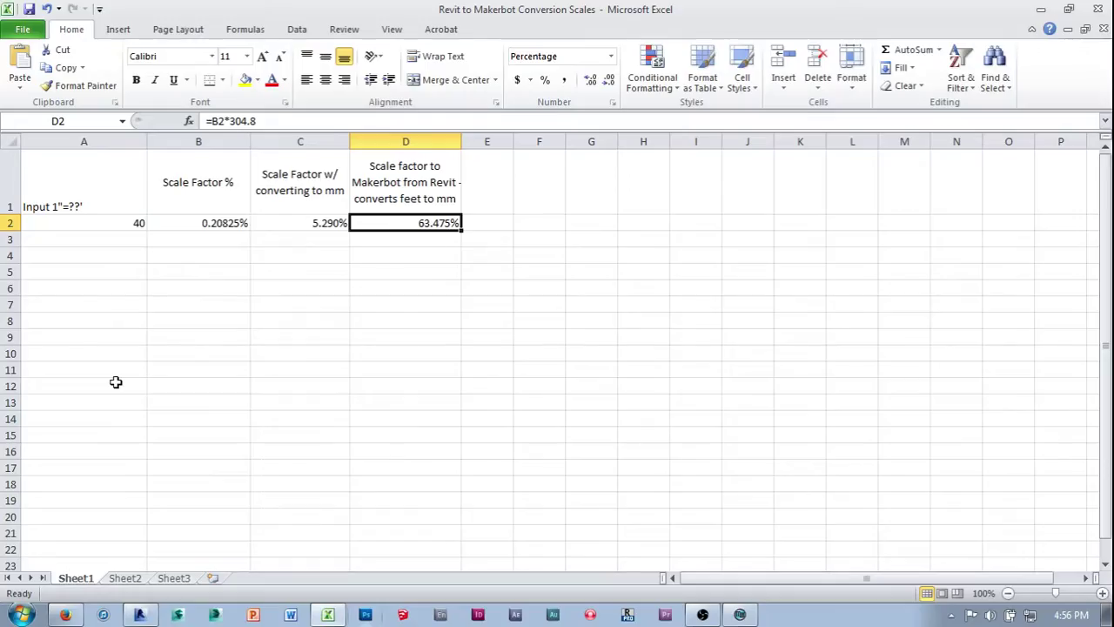
key("alt+Tab")
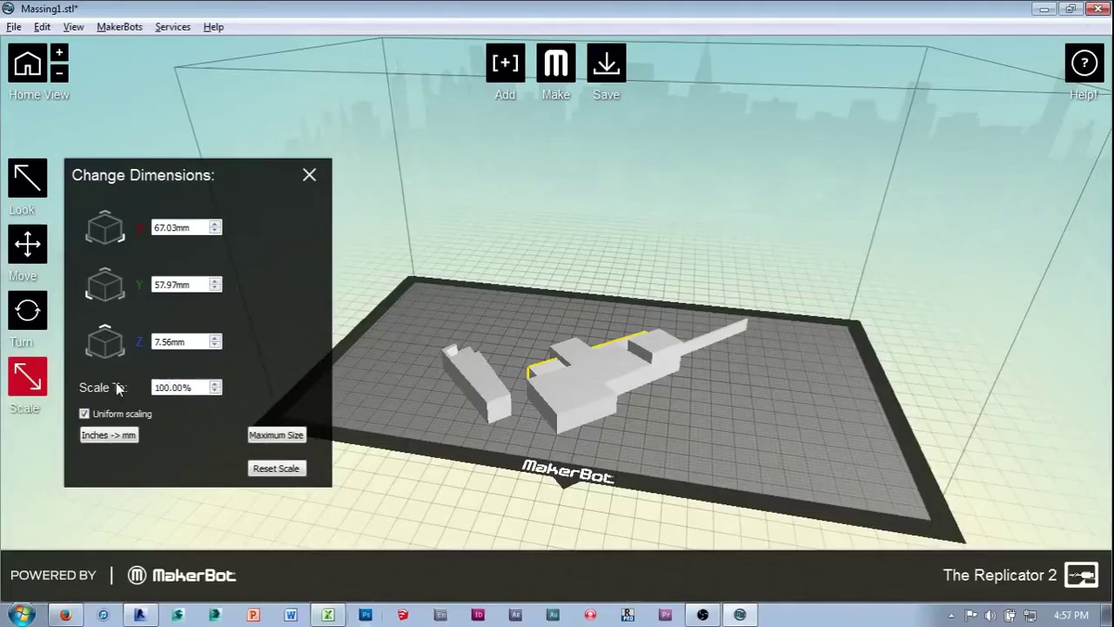
left_click_drag(212, 387, 79, 374)
type("63.47")
key("Return")
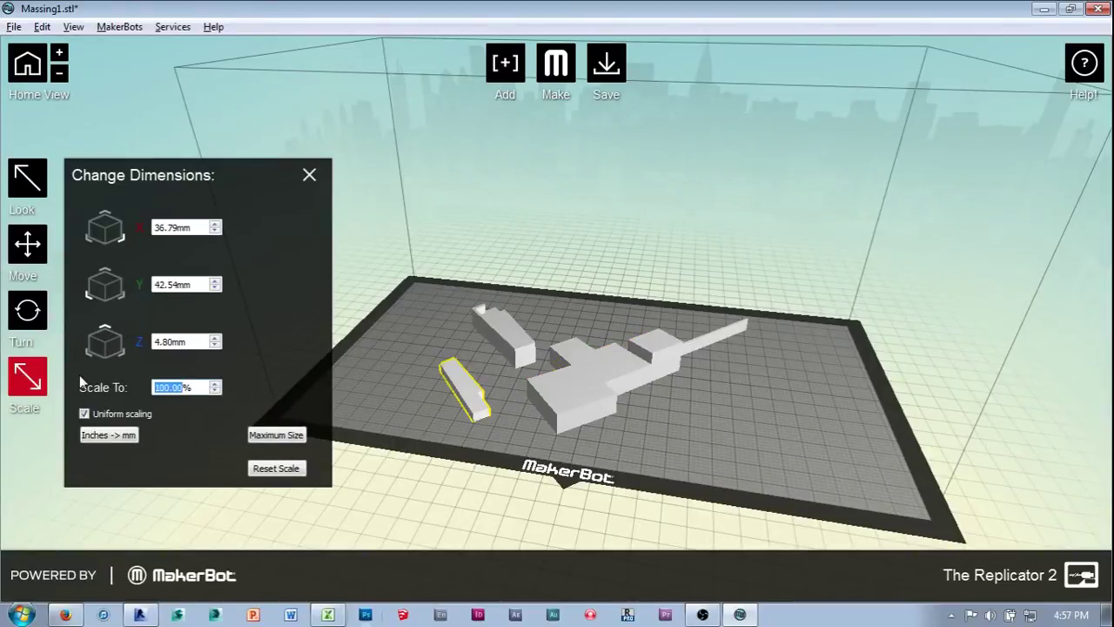
- Orbit and zoom around the build plate to check the three masses
right_click_drag(518, 252, 530, 385)
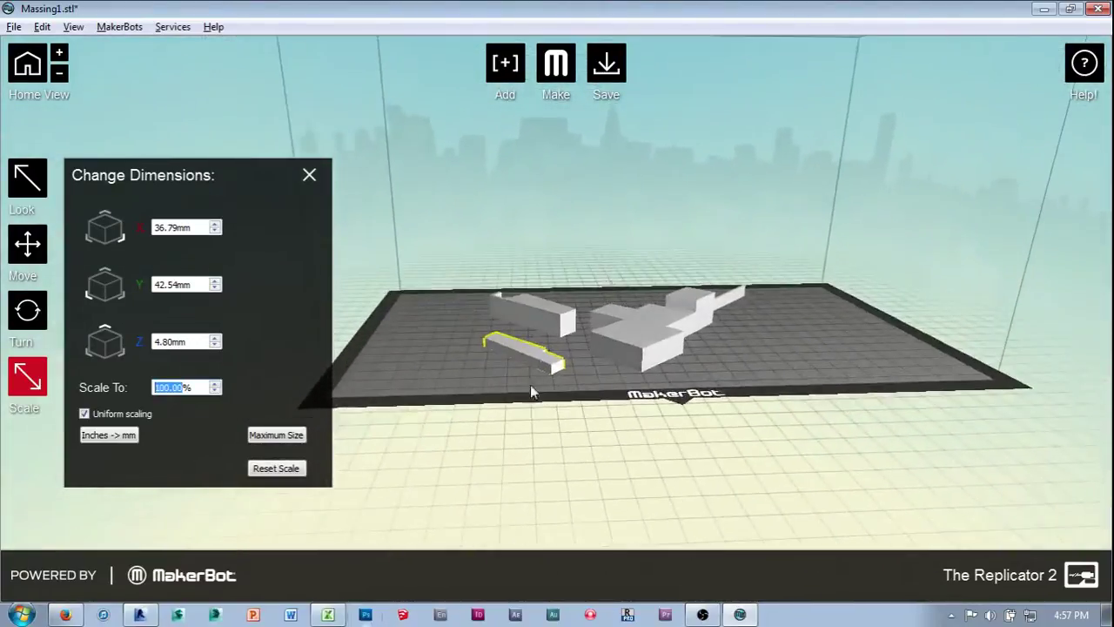
scroll(547, 391, "up", 5)
scroll(609, 414, "down", 5)
right_click_drag(609, 414, 581, 423)
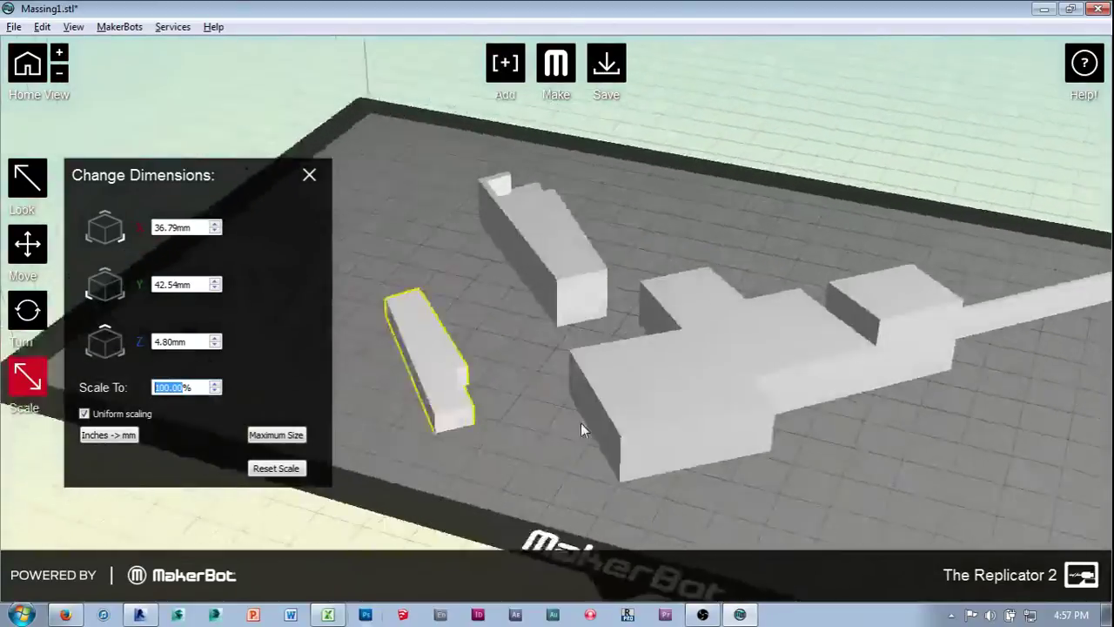
scroll(597, 424, "up", 5)
scroll(597, 417, "down", 5)
scroll(614, 435, "up", 5)
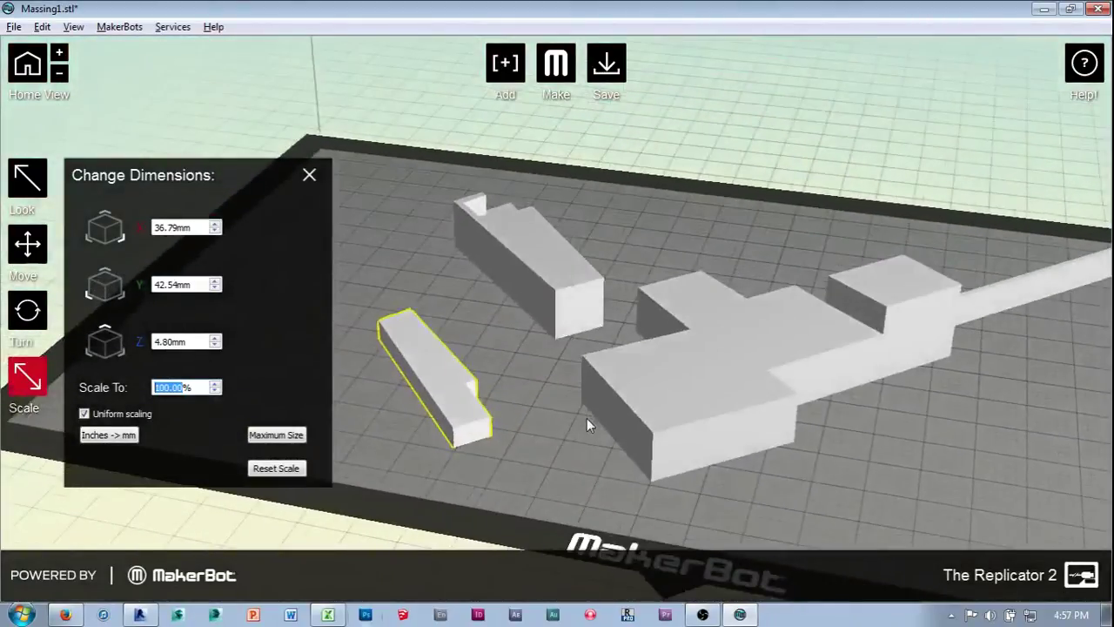
key("alt+Tab")
key("alt+Tab")
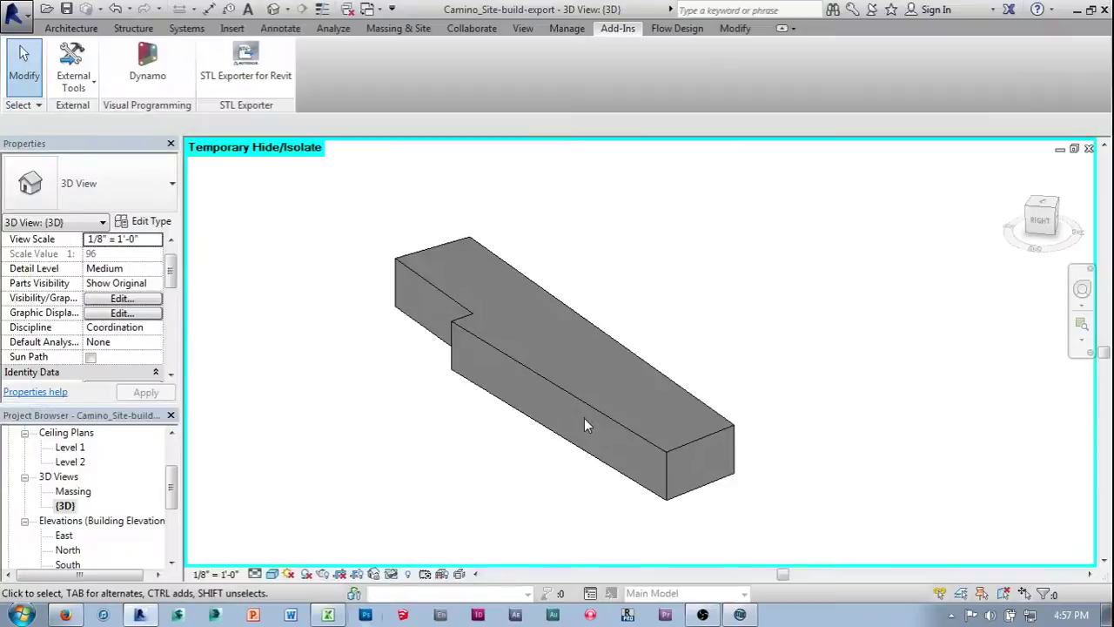
- In Revit, restore the whole site model and select a building mass
left_click(393, 574)
left_click(409, 554)
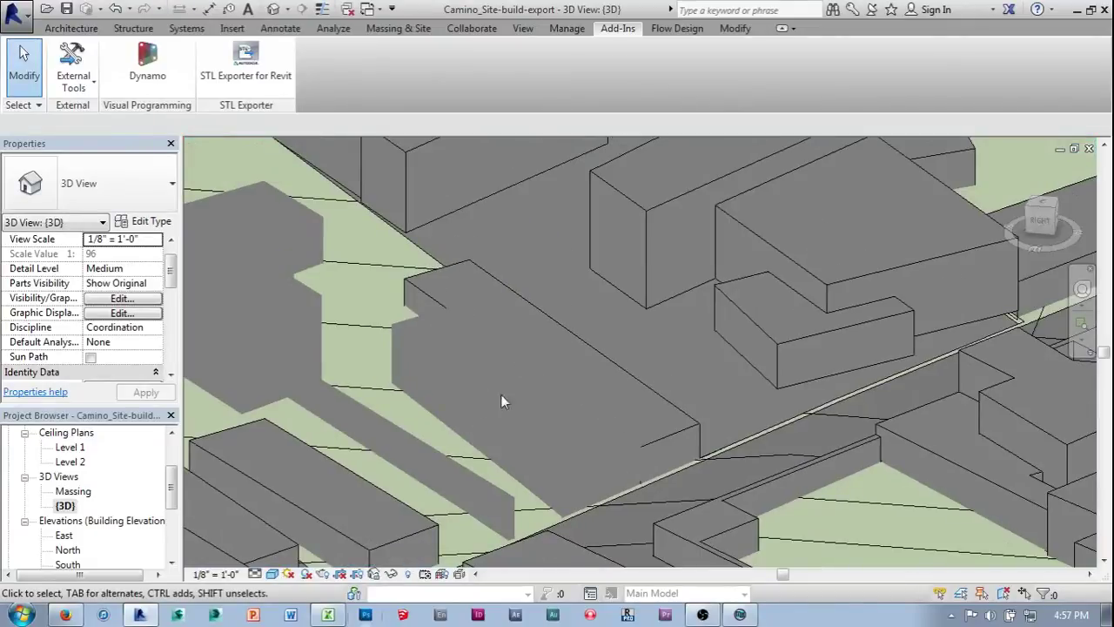
left_click(667, 434)
key("alt+Tab")
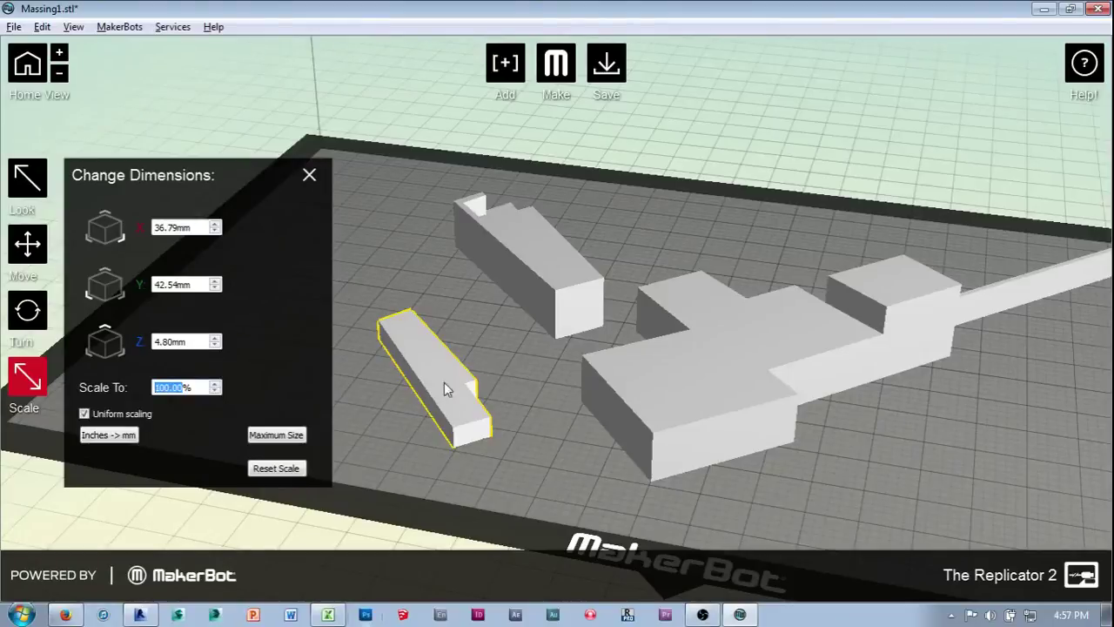
- Abandon the scale entry and delete the selected part from the MakerWare plate
scroll(444, 382, "down", 5)
scroll(474, 339, "up", 4)
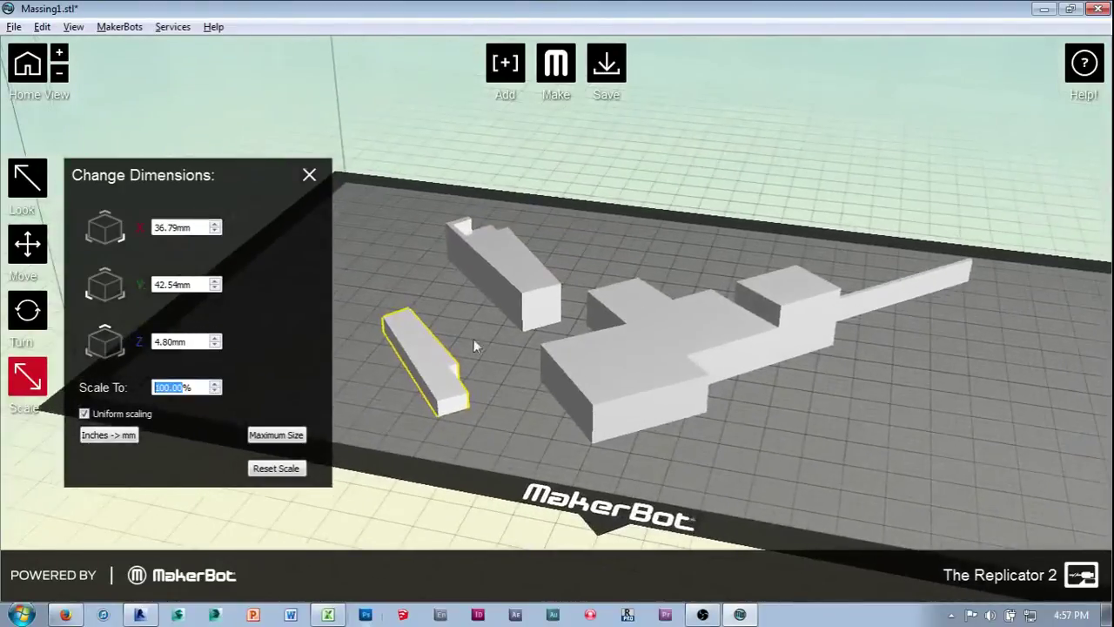
key("BackSpace")
left_click(417, 337)
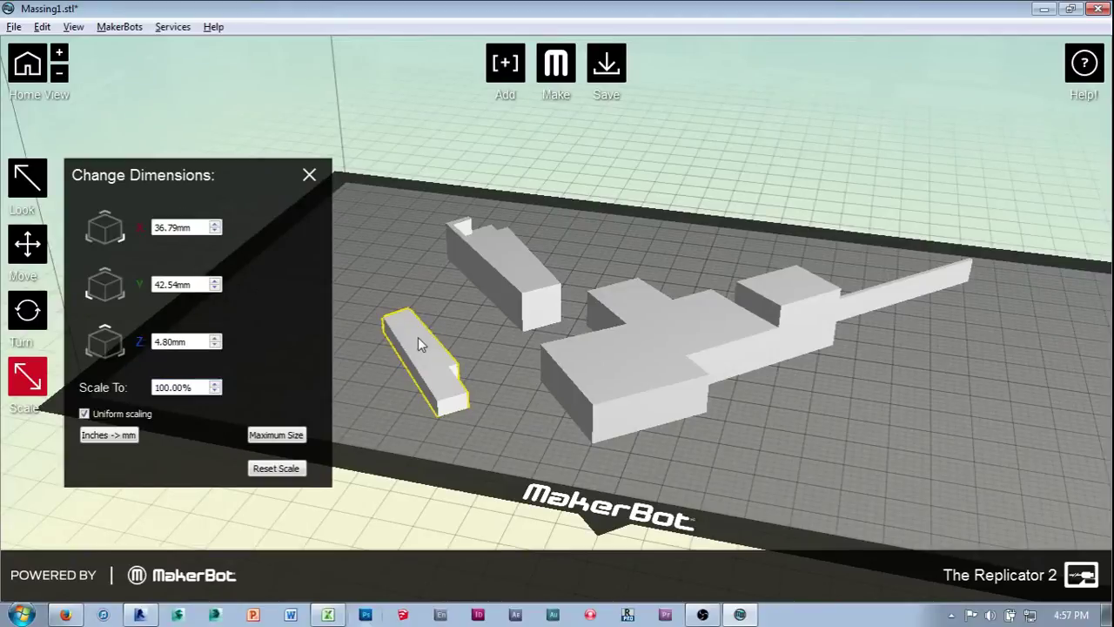
key("Delete")
- Re-add Massing3, move it onto the platform and scale it to 63%
left_click(505, 65)
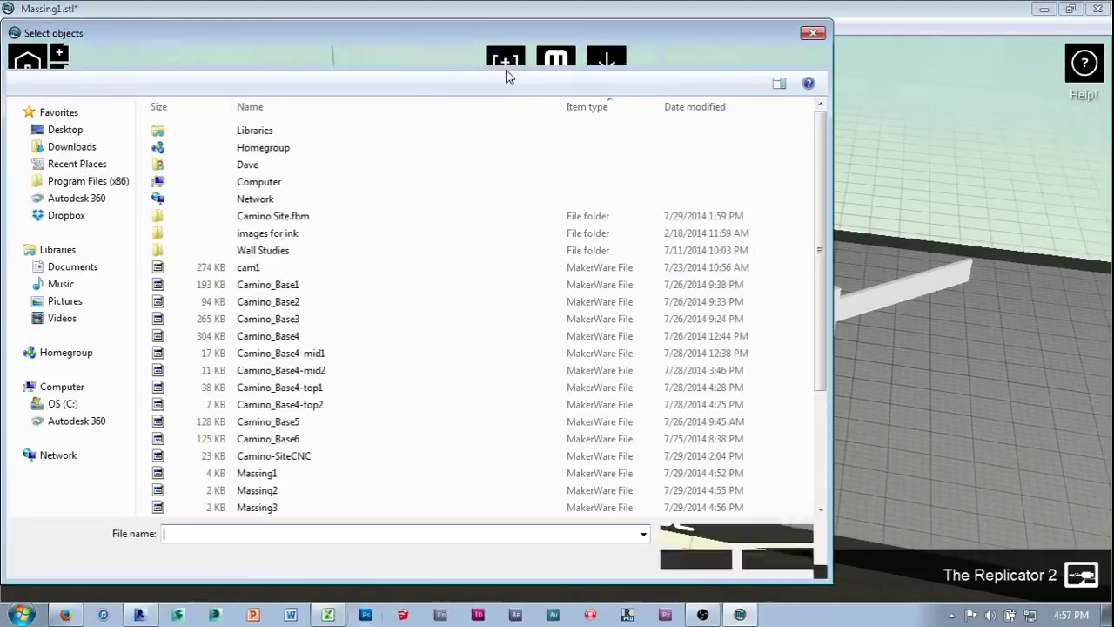
left_click(272, 507)
left_click(688, 558)
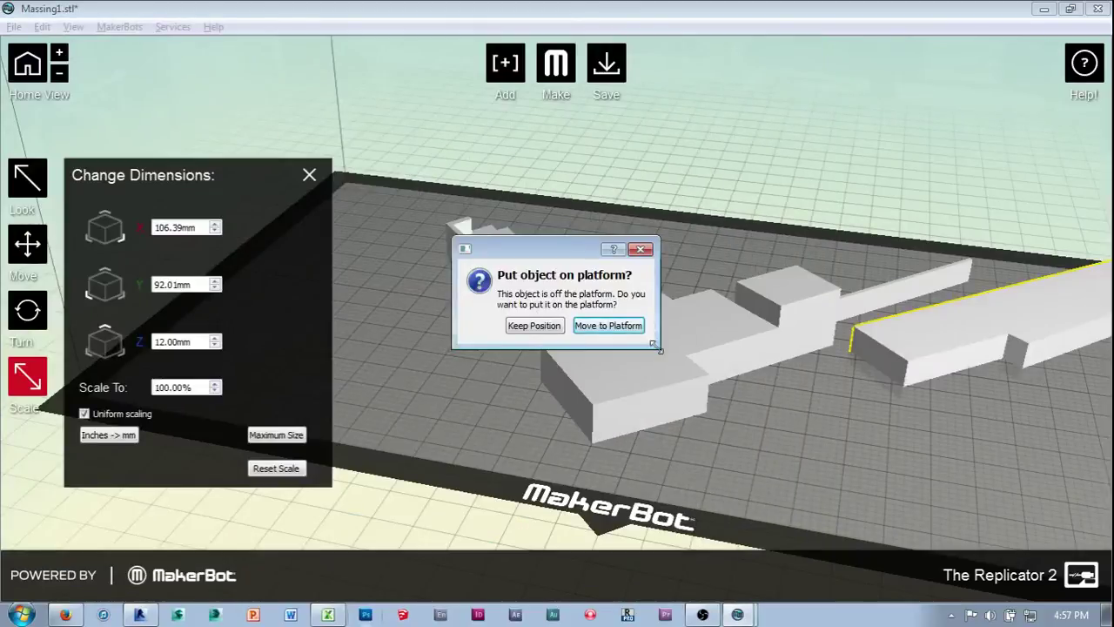
left_click(610, 326)
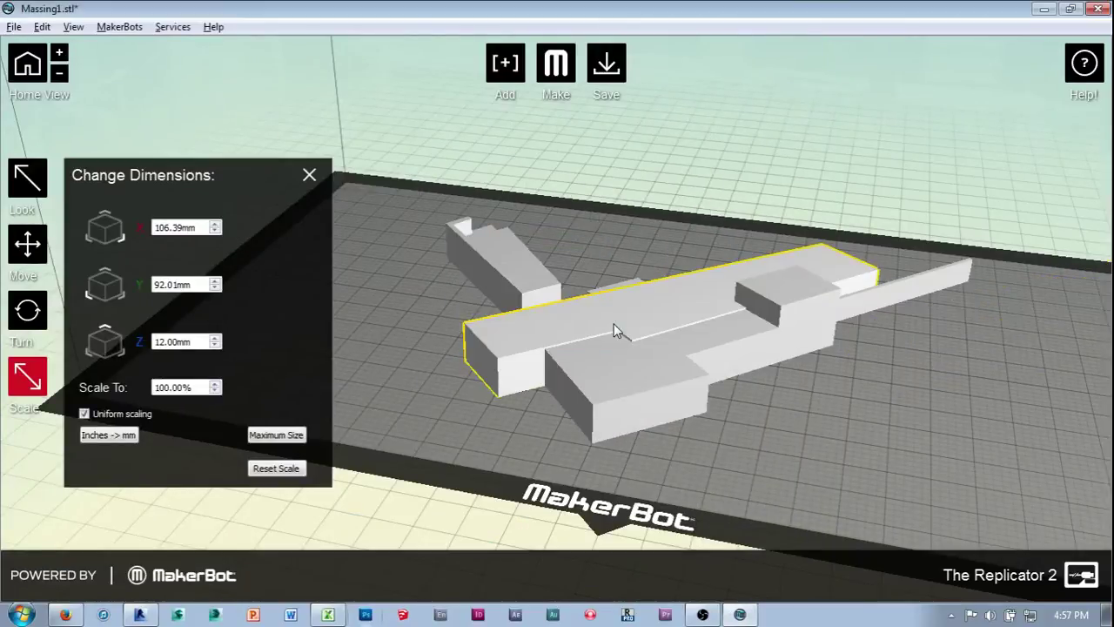
key("Tab")
type("63")
key("Return")
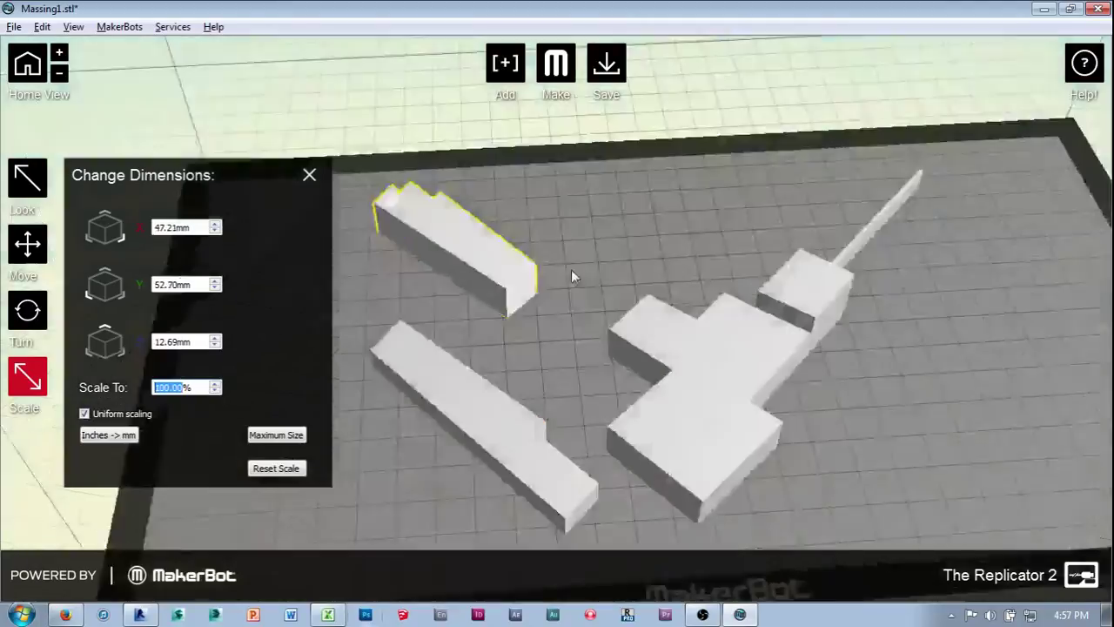
- Orbit the view to check the layout of the three masses
right_click_drag(571, 269, 504, 220)
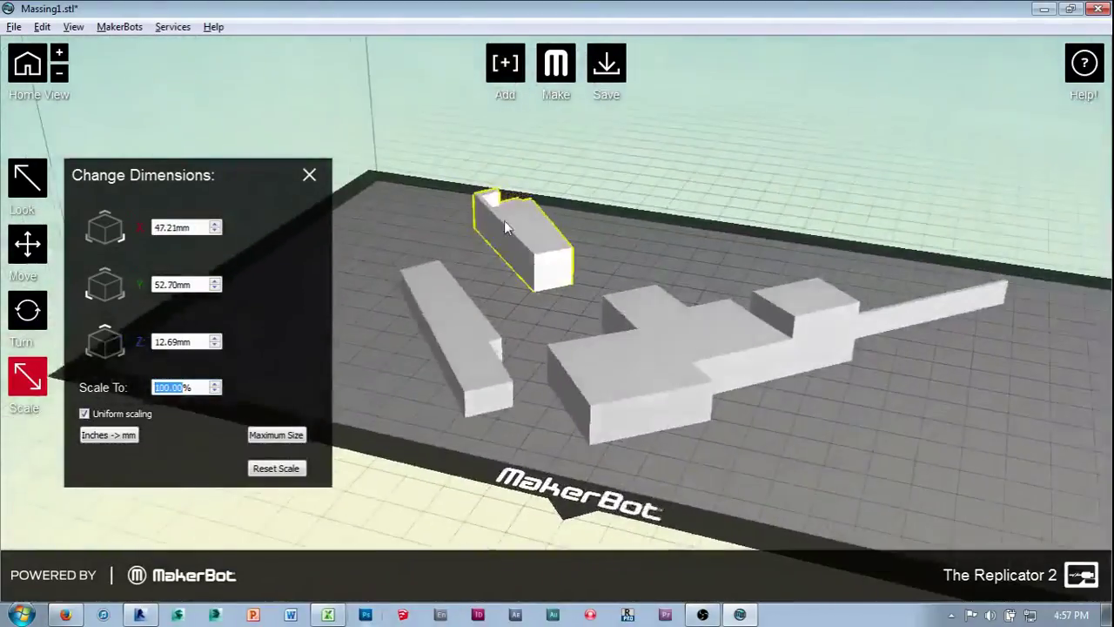
left_click(41, 27)
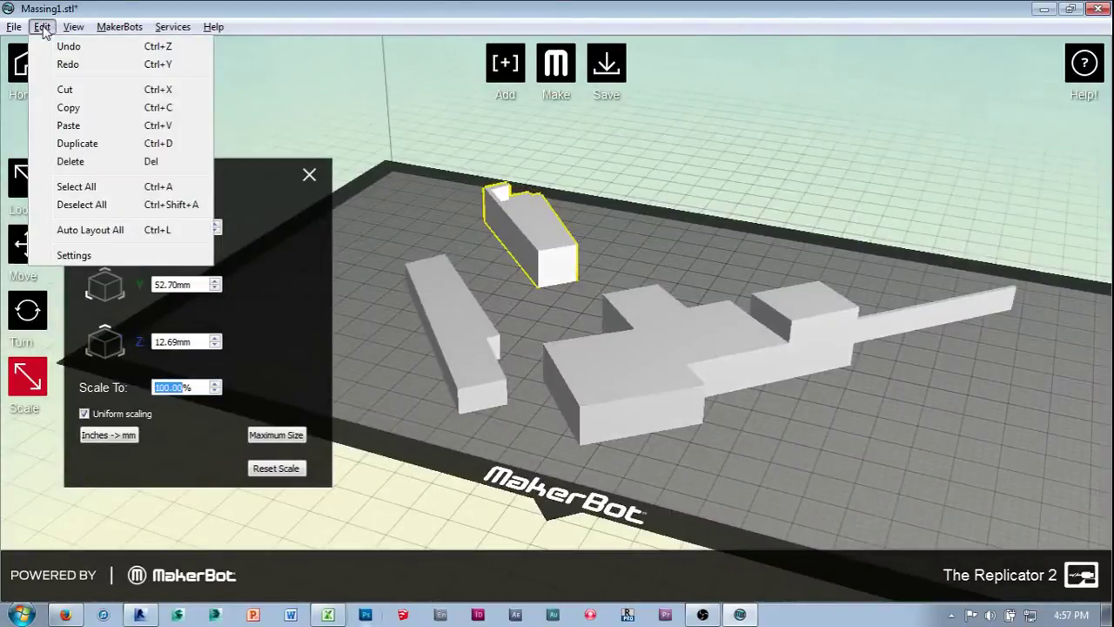
left_click(109, 230)
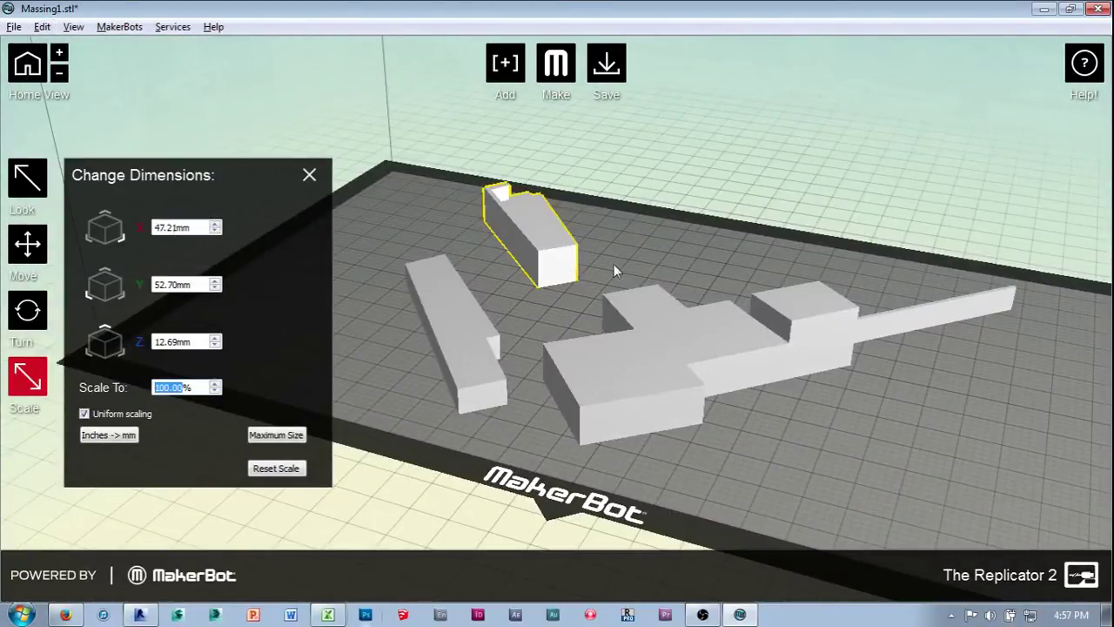
right_click_drag(613, 271, 553, 331)
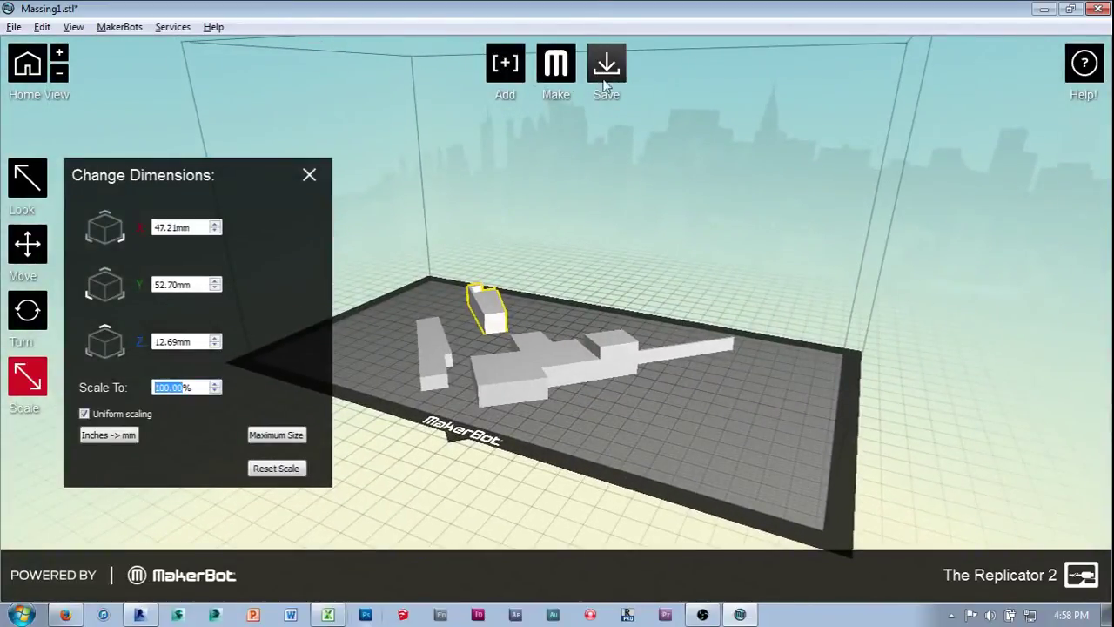
- Open the Make export settings and keep Low resolution after briefly trying Standard
left_click(554, 77)
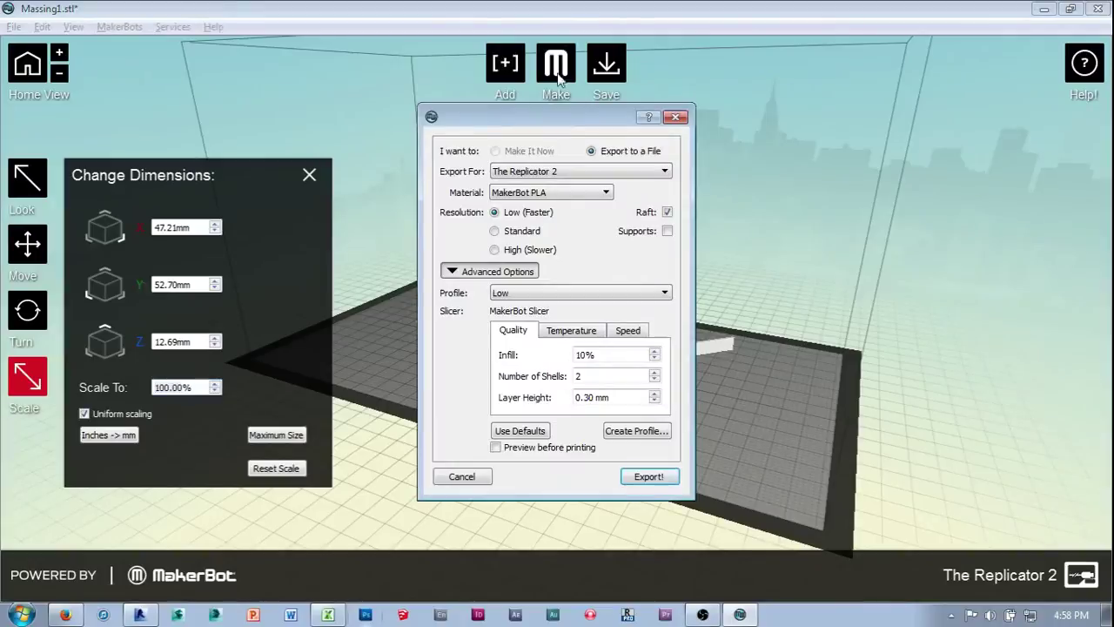
left_click(494, 231)
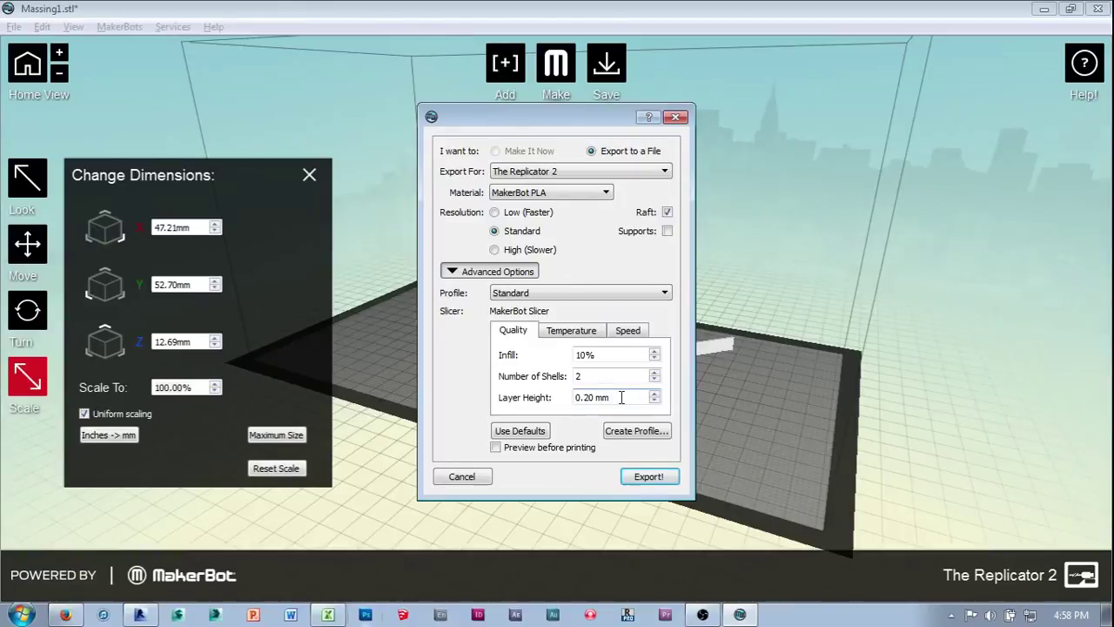
left_click(508, 218)
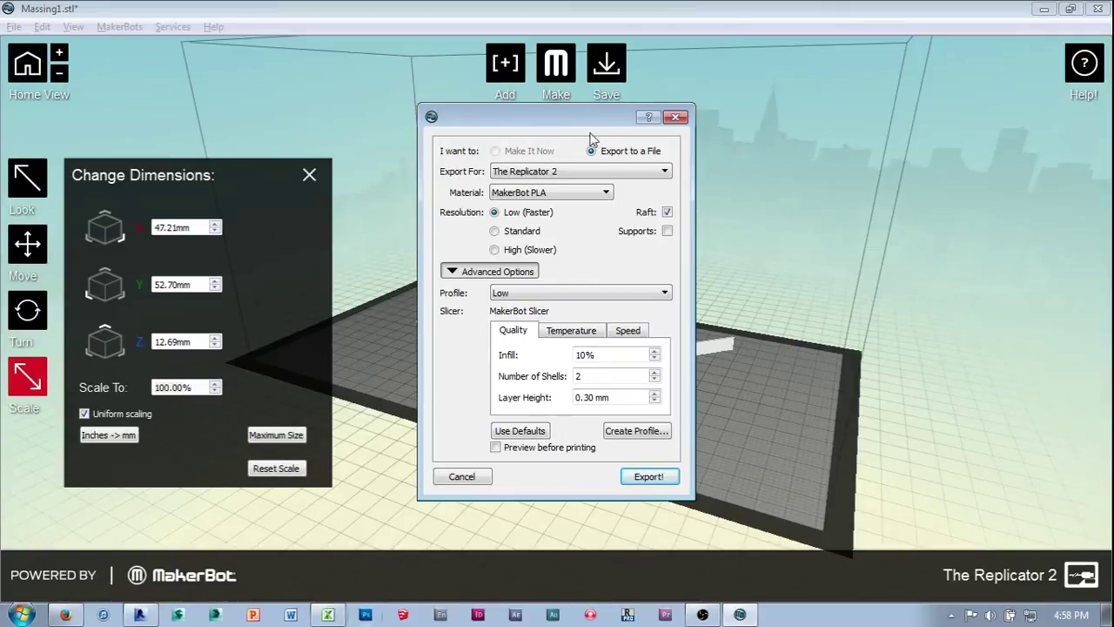
left_click_drag(590, 132, 545, 102)
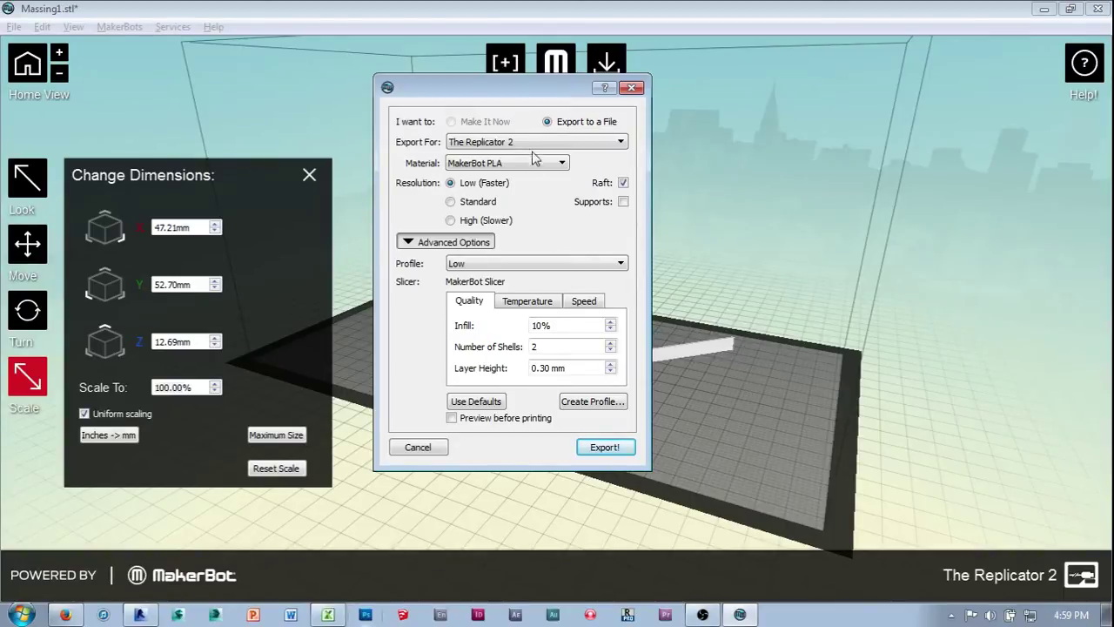
- Drag the export settings window to the right side, revealing the build plate
left_click_drag(498, 100, 745, 110)
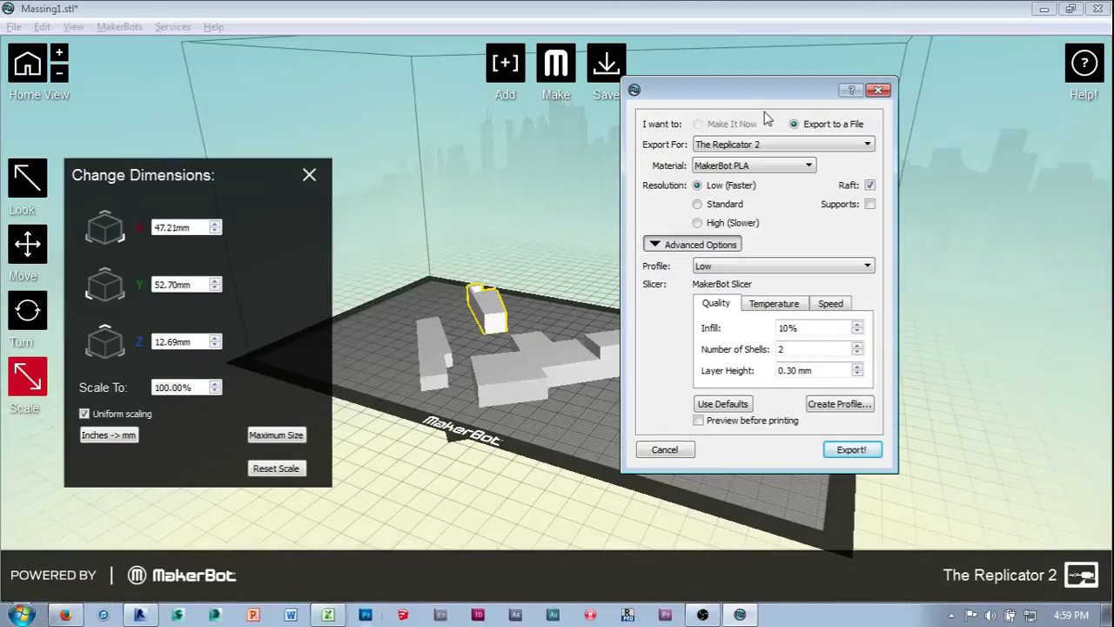
left_click_drag(766, 88, 782, 80)
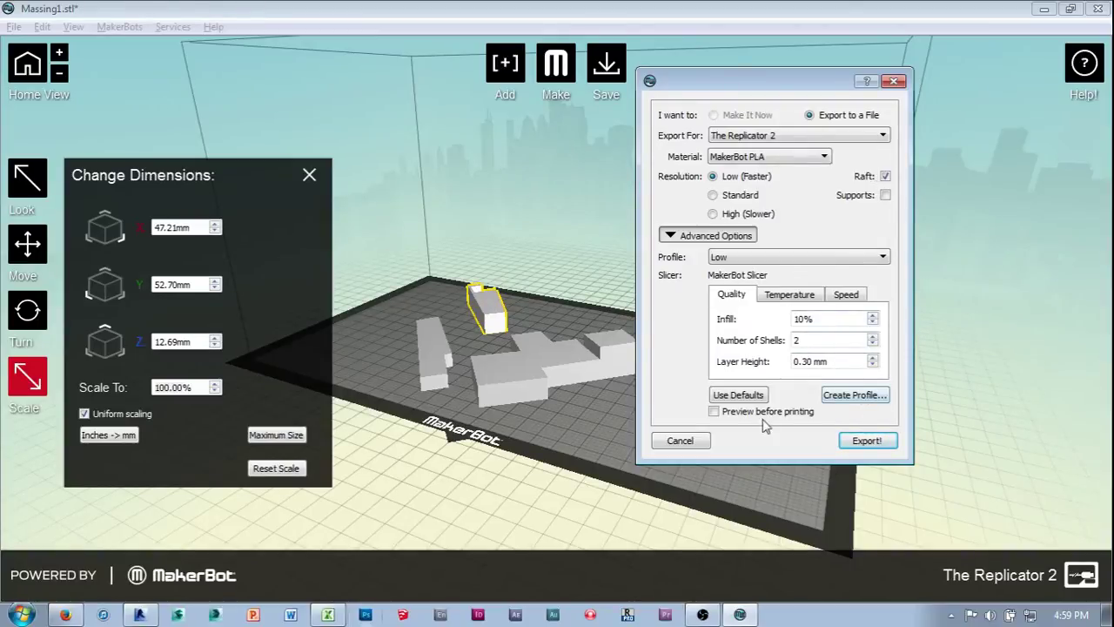
- Enable Preview before printing and start slicing the three masses with Export!
left_click(714, 412)
mouse_move(829, 94)
left_mouse_down()
mouse_move(815, 92)
mouse_move(830, 75)
left_mouse_up()
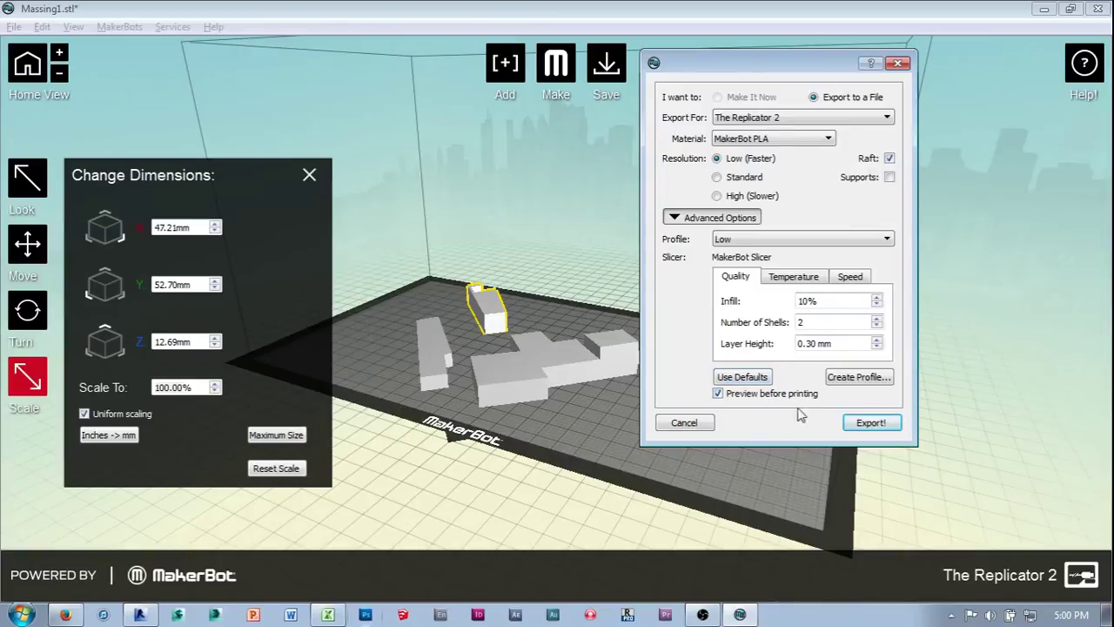
left_click(866, 423)
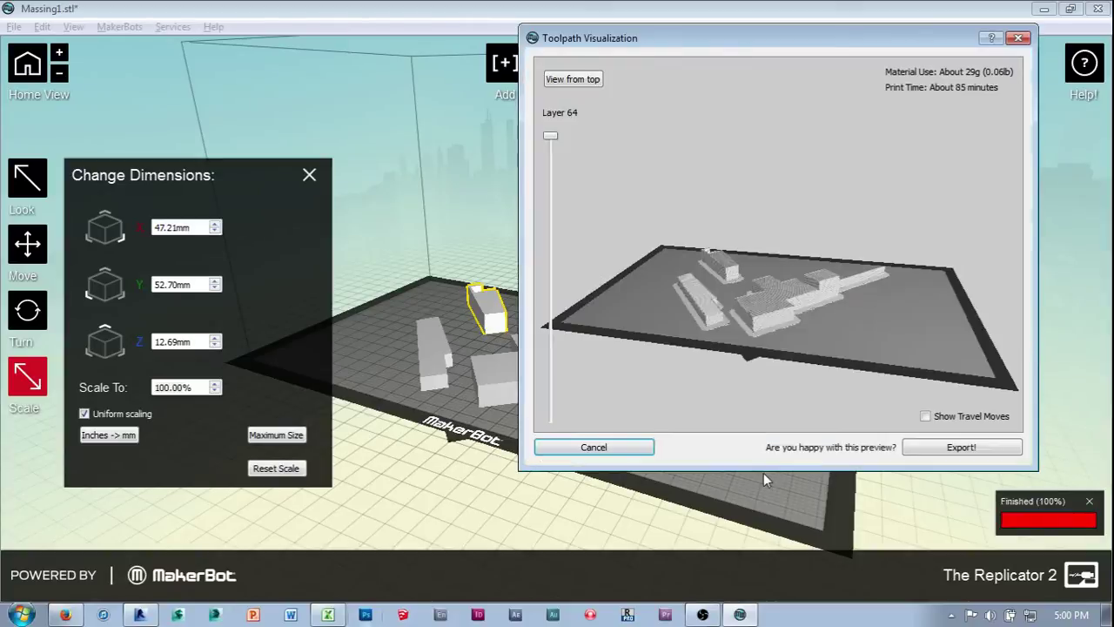
- Zoom, rotate and scrub the toolpath layers down and back up to layer 64
left_click_drag(725, 42, 529, 62)
scroll(588, 391, "up", 5)
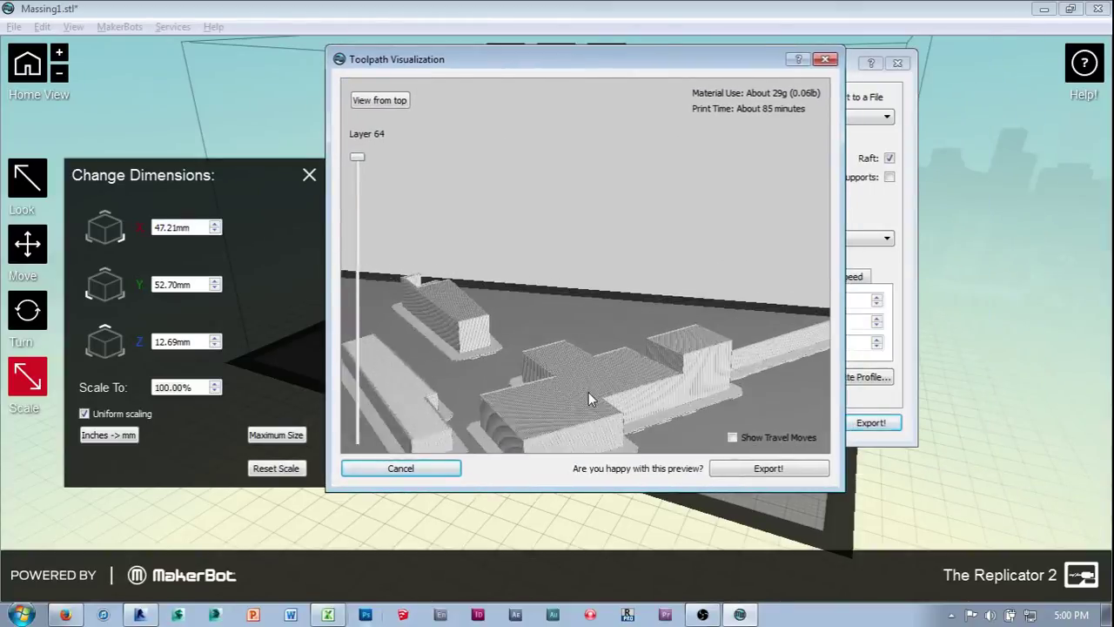
left_click_drag(611, 387, 603, 294)
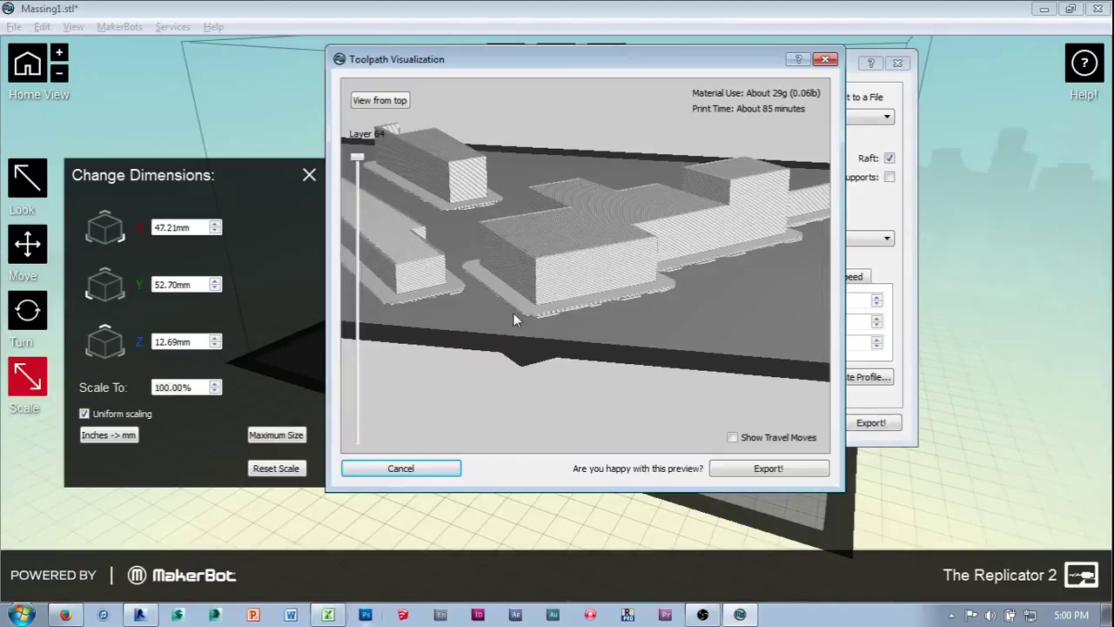
left_click_drag(756, 247, 758, 308)
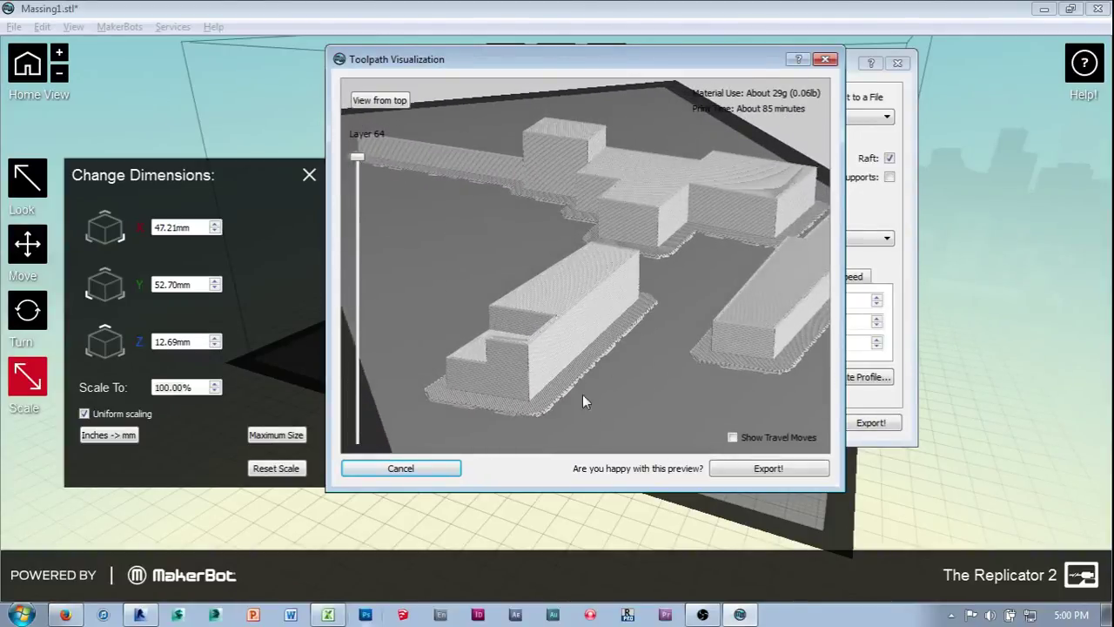
left_click_drag(581, 329, 521, 322)
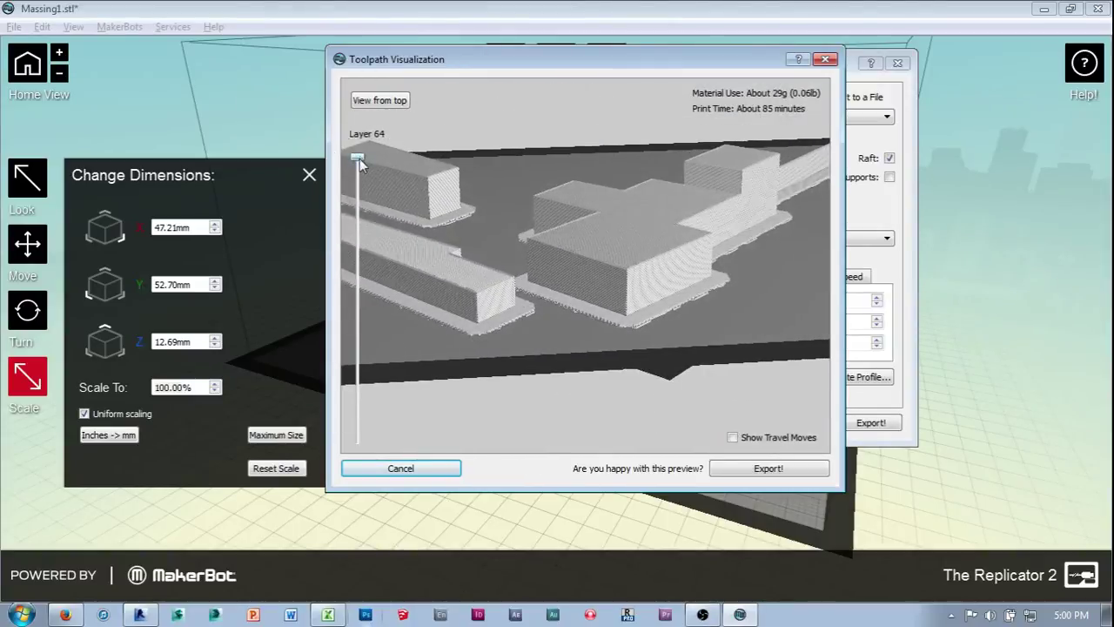
left_click_drag(358, 169, 311, 262)
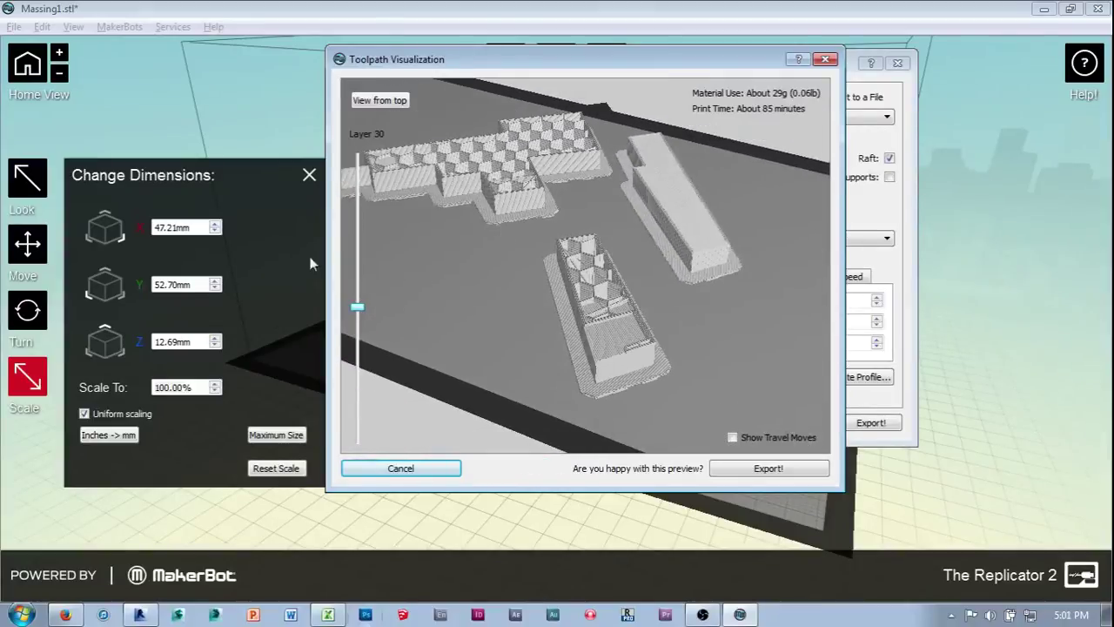
left_click_drag(356, 307, 395, 140)
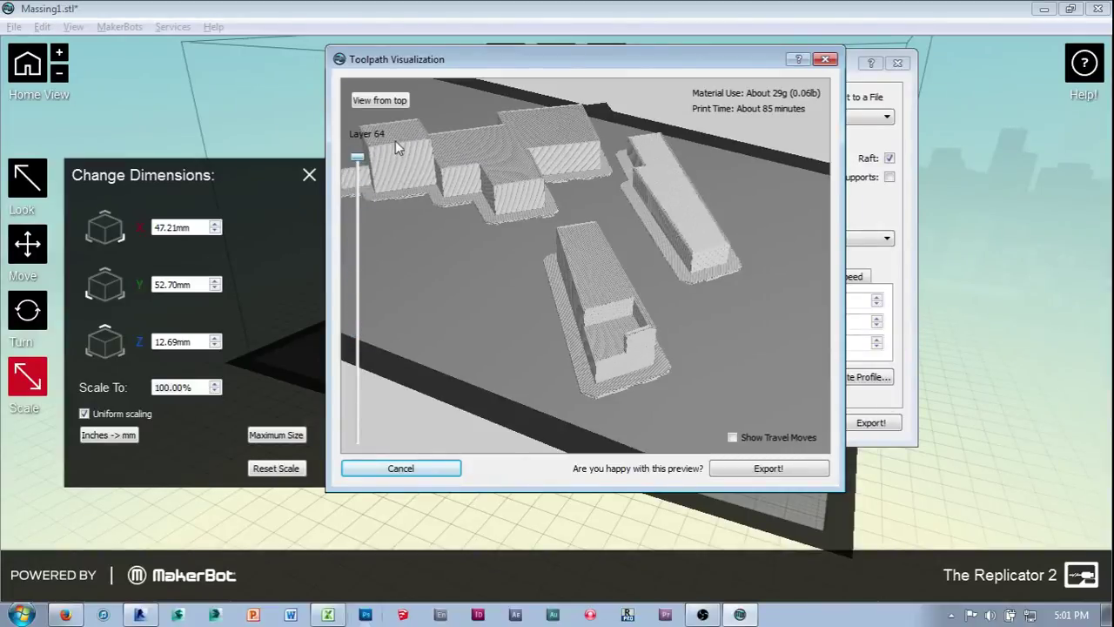
scroll(625, 288, "down", 5)
left_click_drag(630, 308, 574, 187)
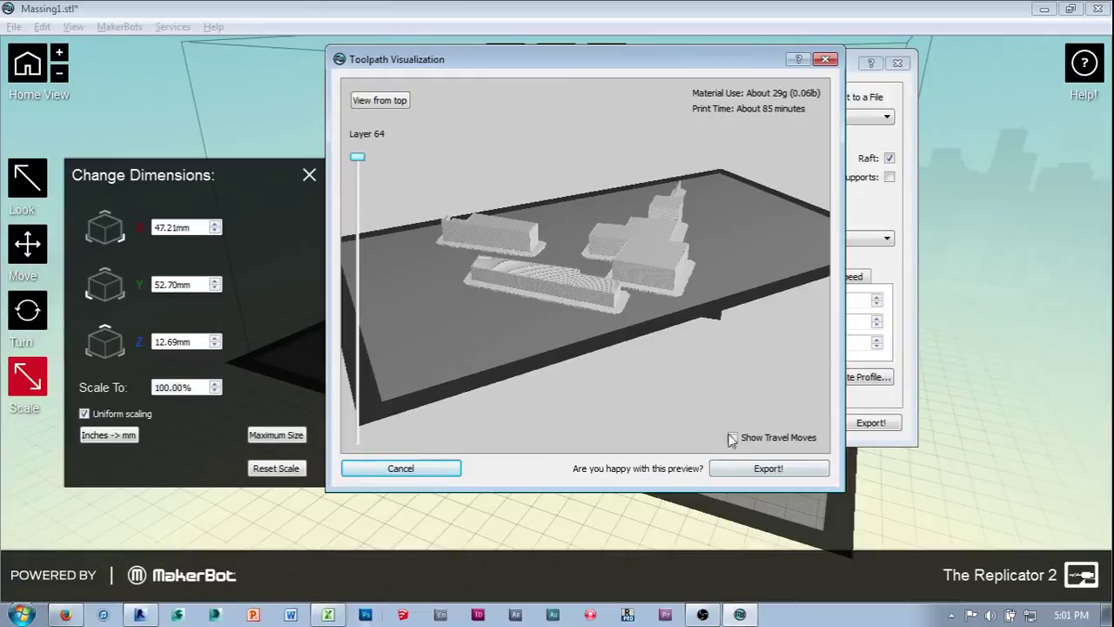
- Export the print and save it as Massing1-3 on the Desktop
left_click(760, 468)
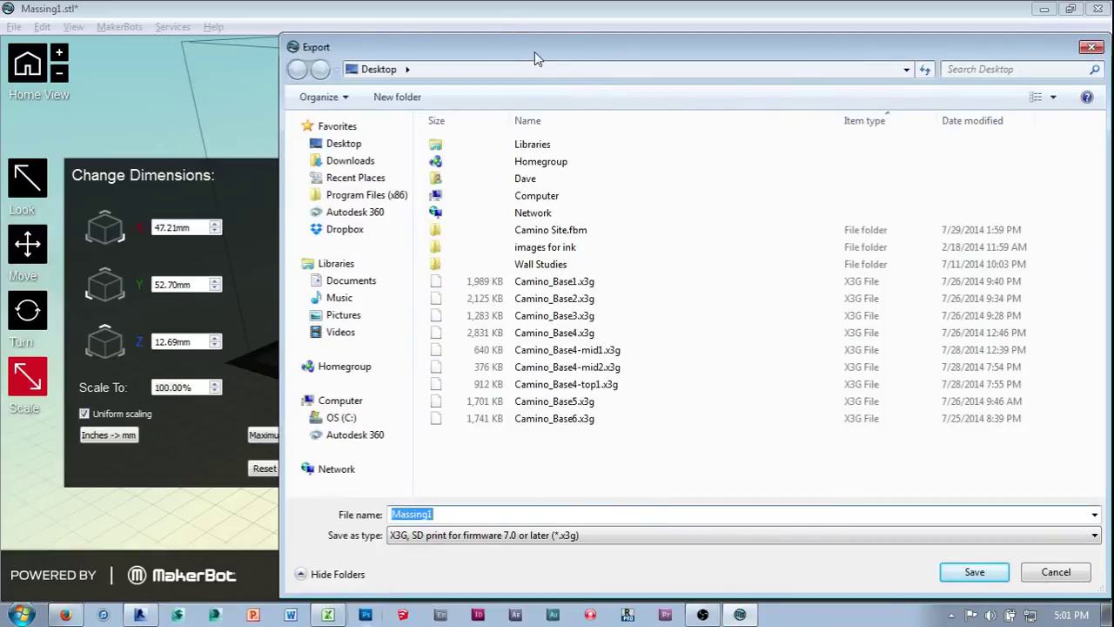
left_click_drag(534, 51, 451, 36)
left_click(380, 499)
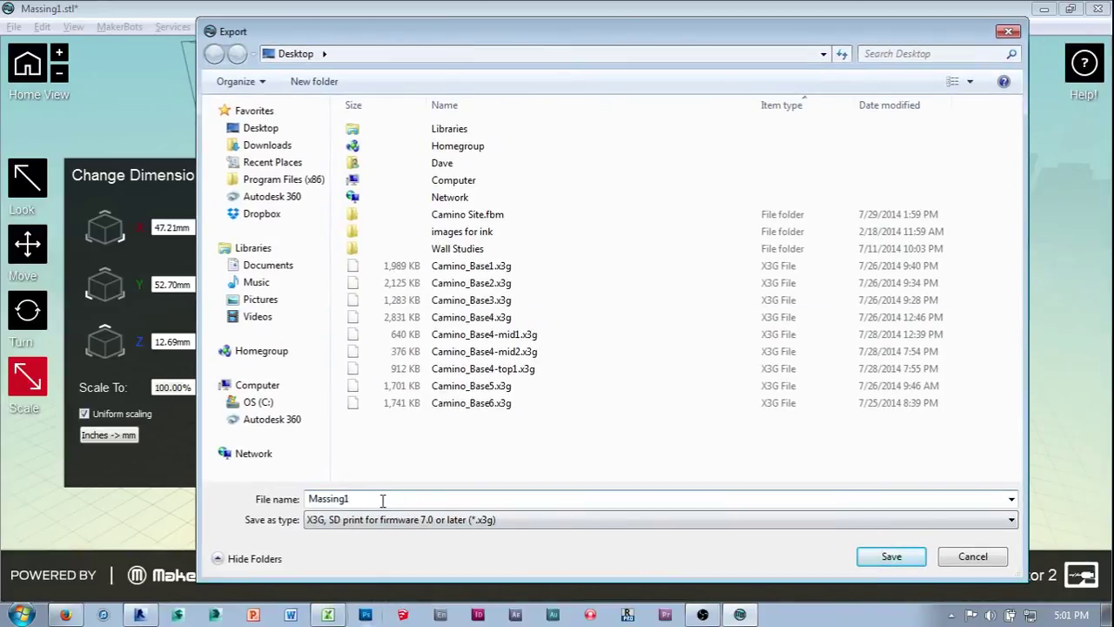
type("-3")
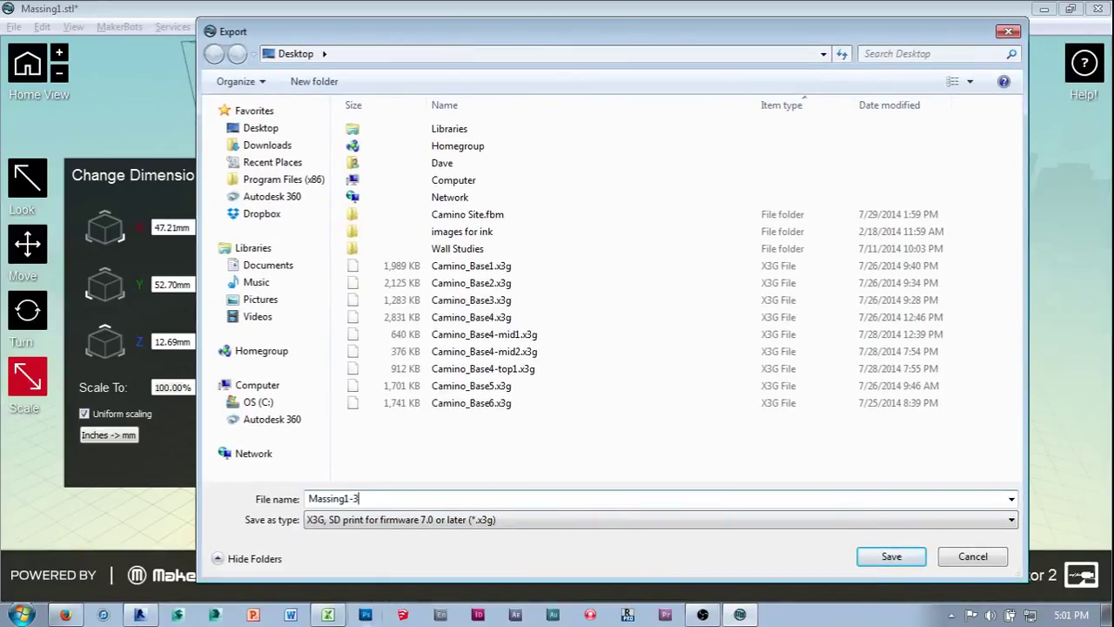
left_click(892, 557)
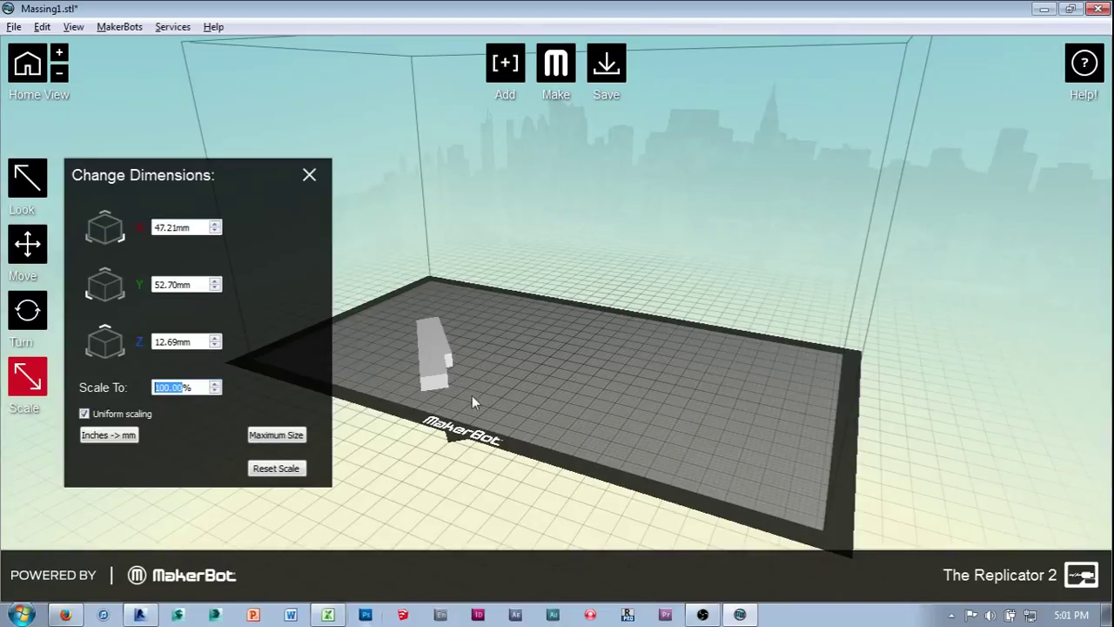
- Restore all three masses from the Edit menu, deselect, then orbit and zoom the view
right_click_drag(539, 414, 511, 365)
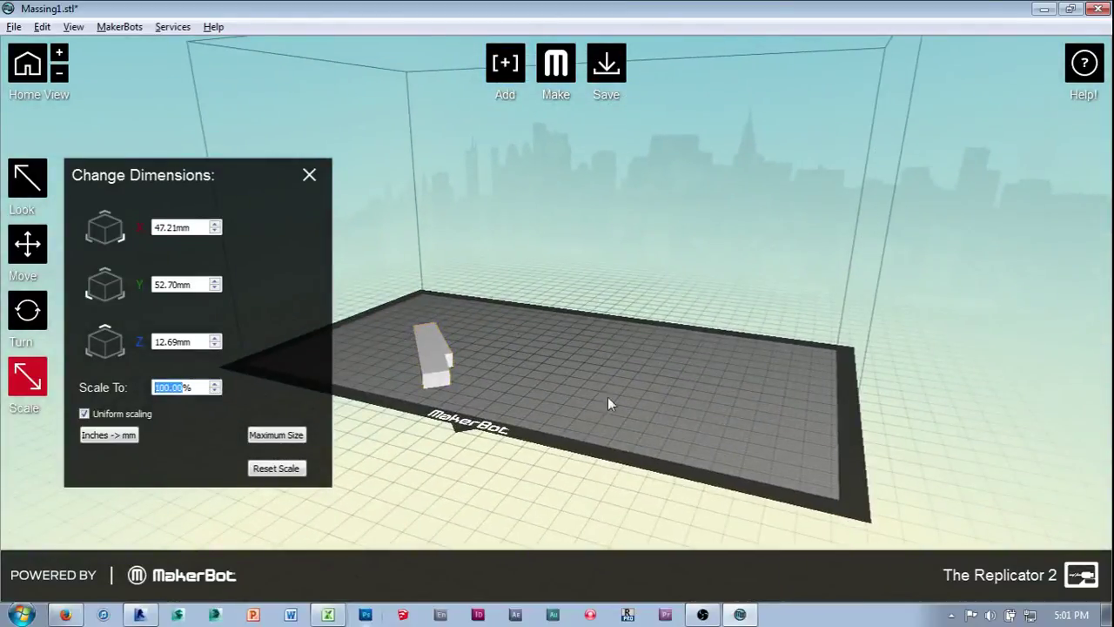
left_click(42, 26)
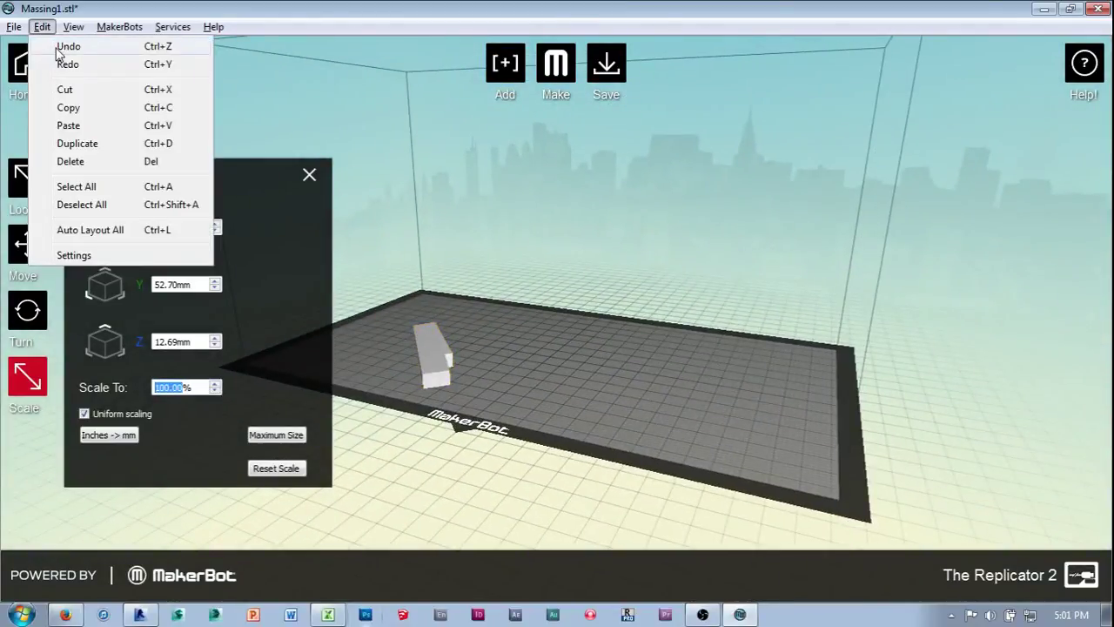
left_click(60, 57)
left_click(506, 227)
right_click_drag(447, 423, 470, 462)
scroll(478, 467, "up", 3)
scroll(475, 464, "down", 5)
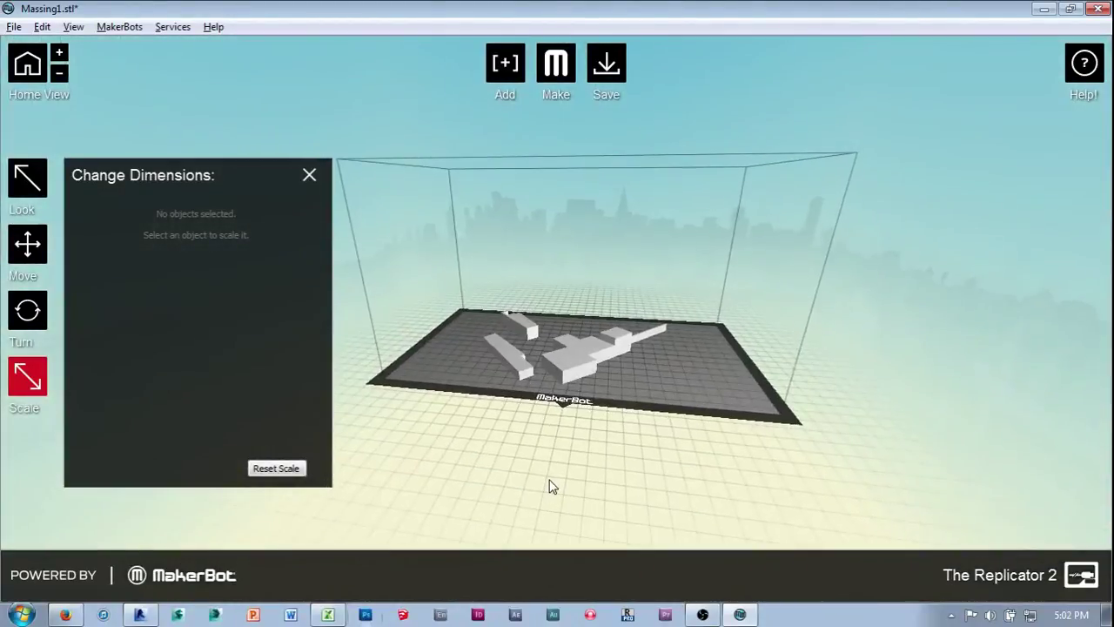